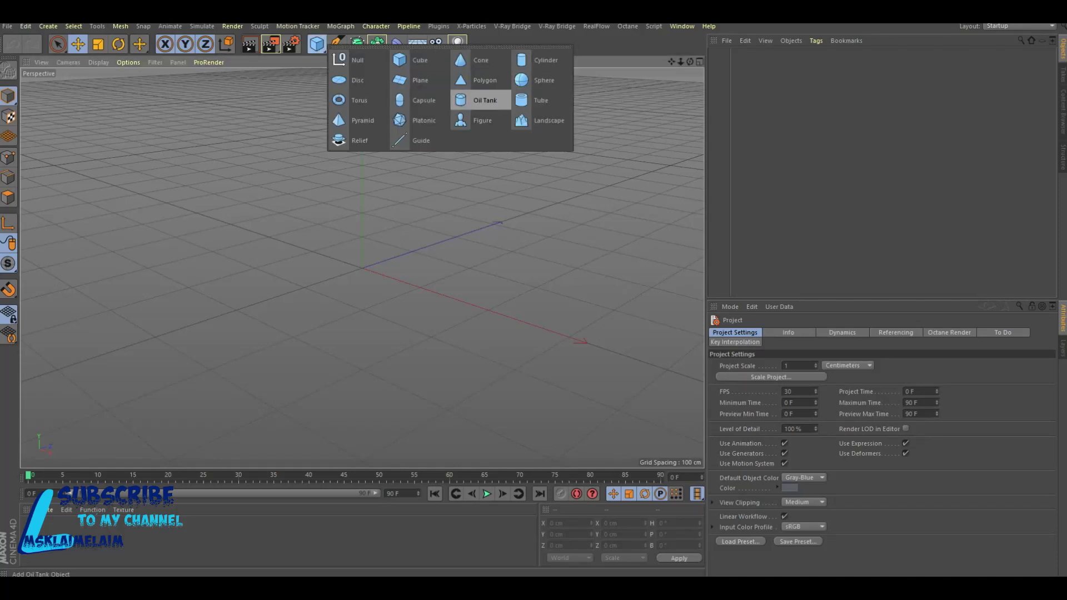
# - Add a floor plane stretched to about 1660 × 2401 cm and a cube raised about 121 cm above it
pyautogui.moveTo(534, 80); pyautogui.dragTo(401, 80)
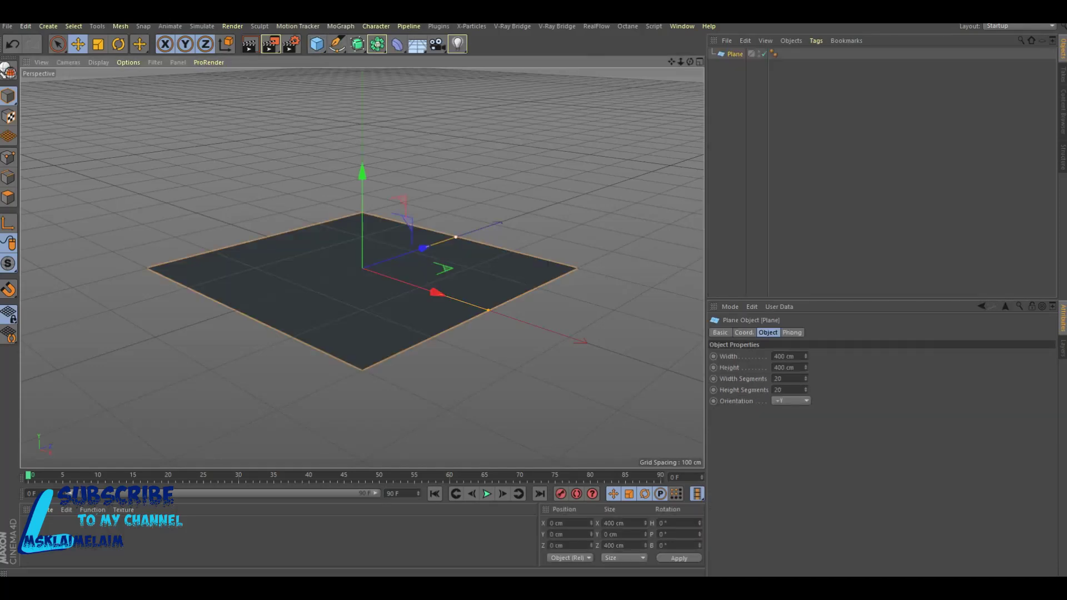
pyautogui.moveTo(456, 237); pyautogui.dragTo(702, 156)
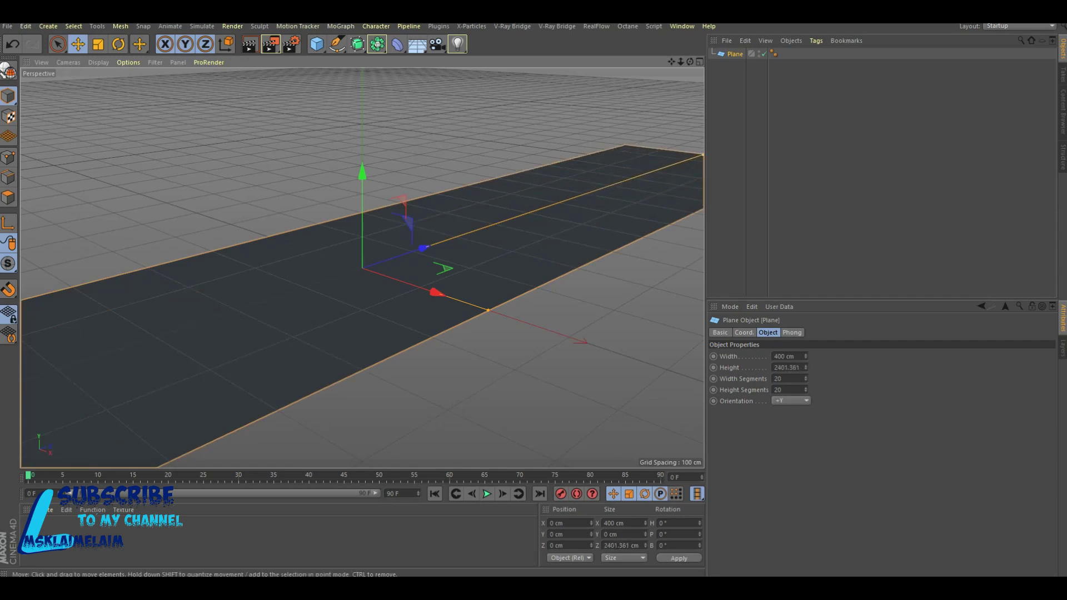
pyautogui.moveTo(488, 310); pyautogui.dragTo(701, 383)
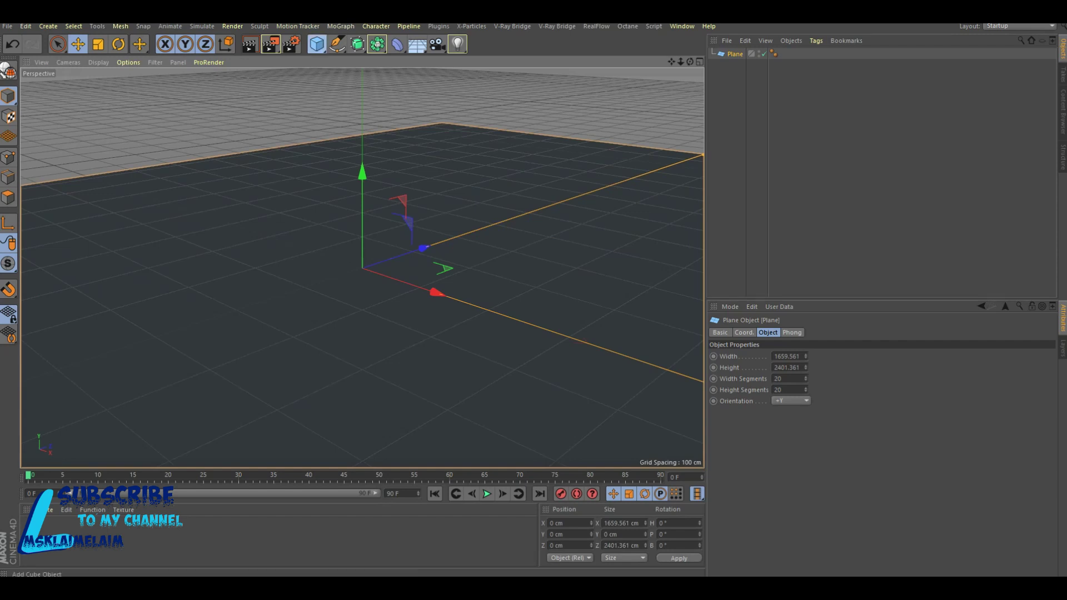
pyautogui.click(317, 44)
pyautogui.moveTo(363, 172); pyautogui.dragTo(362, 79)
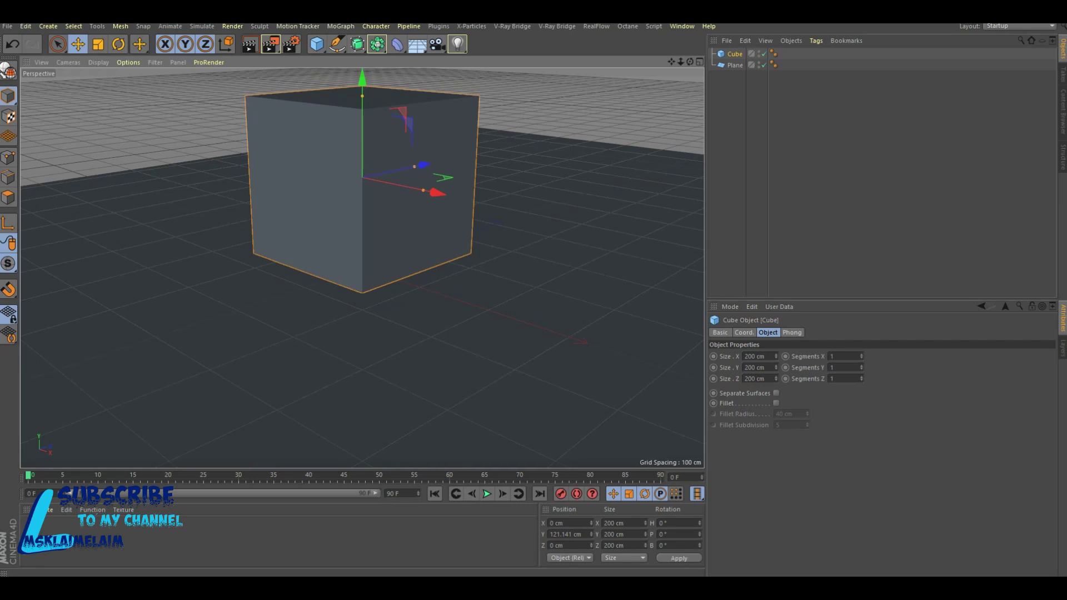
# - Set the cube's size to 50 × 50 × 50 cm
pyautogui.doubleClick(750, 357)
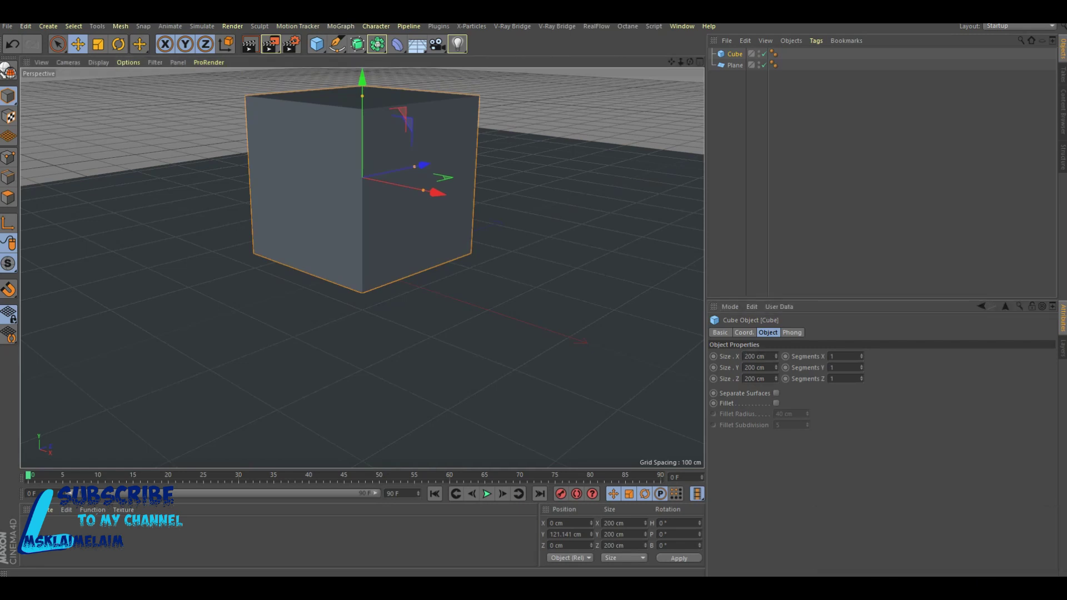
pyautogui.write('50')
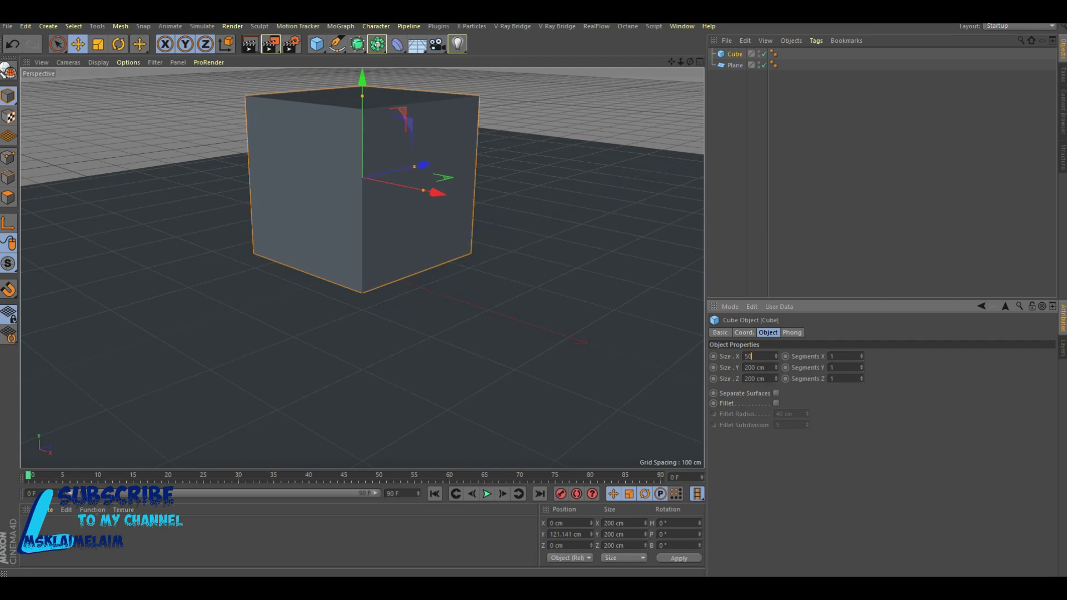
pyautogui.press('Tab')
pyautogui.write('50')
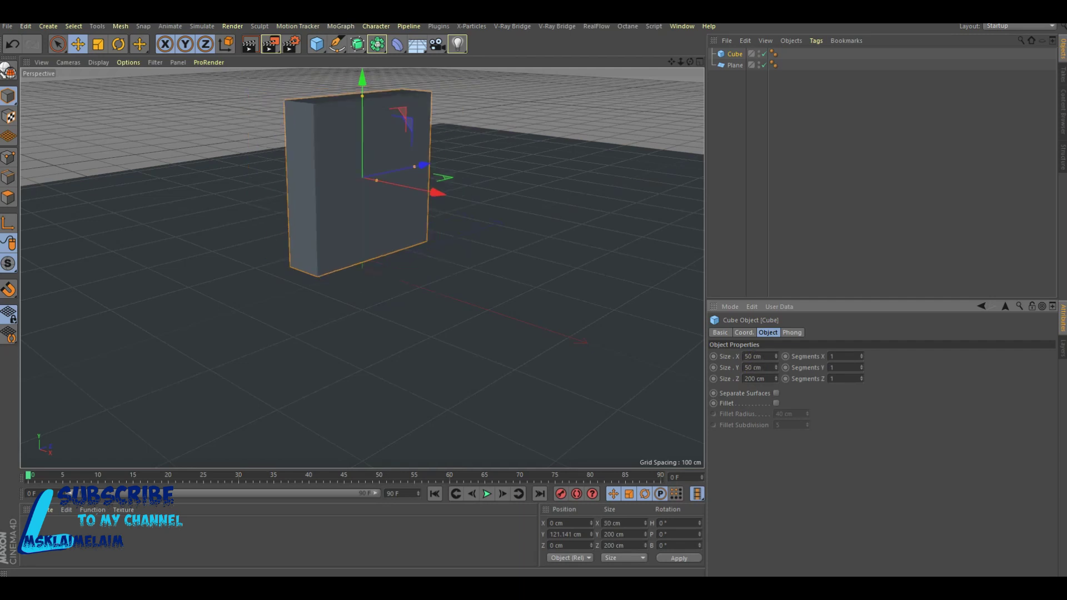
pyautogui.press('Tab')
pyautogui.write('50')
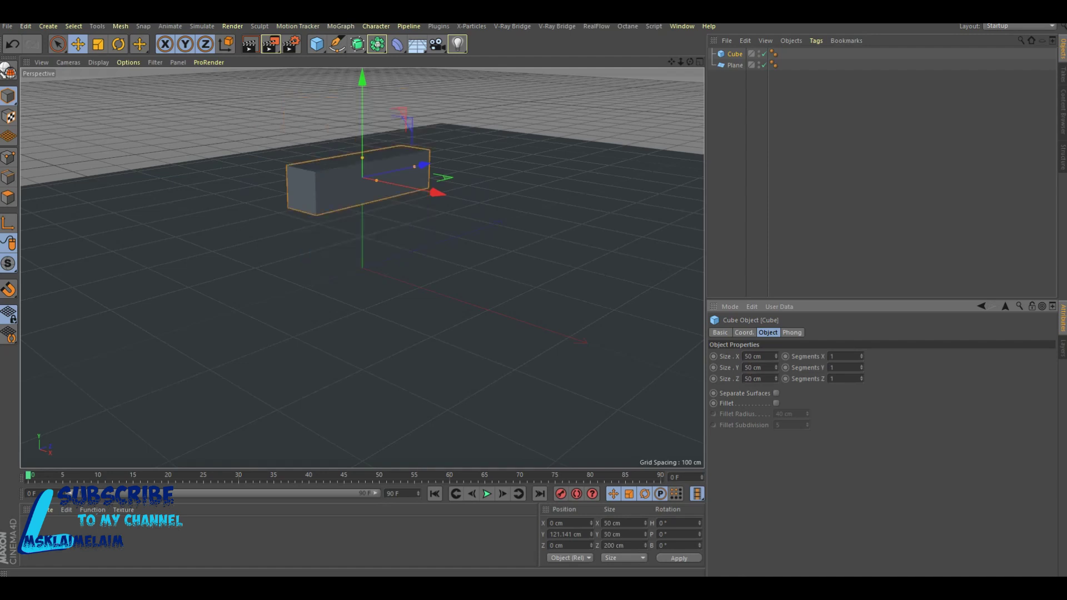
pyautogui.press('Return')
# - Fillet the cube's edges at 18 cm and lower it onto the floor at about Y 25.8 cm
pyautogui.click(776, 403)
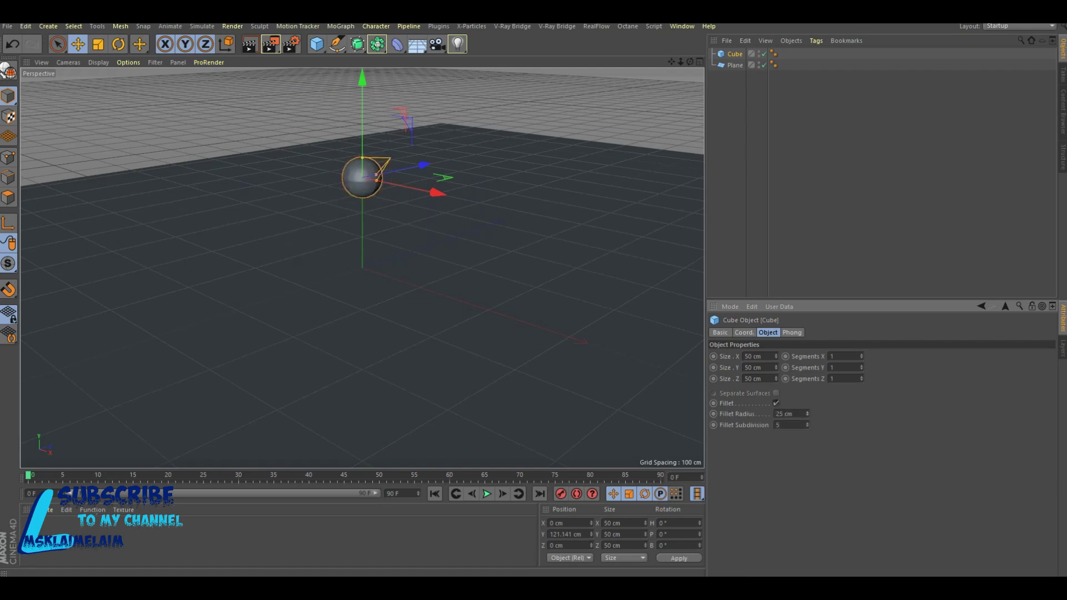
pyautogui.moveTo(807, 414); pyautogui.dragTo(807, 423)
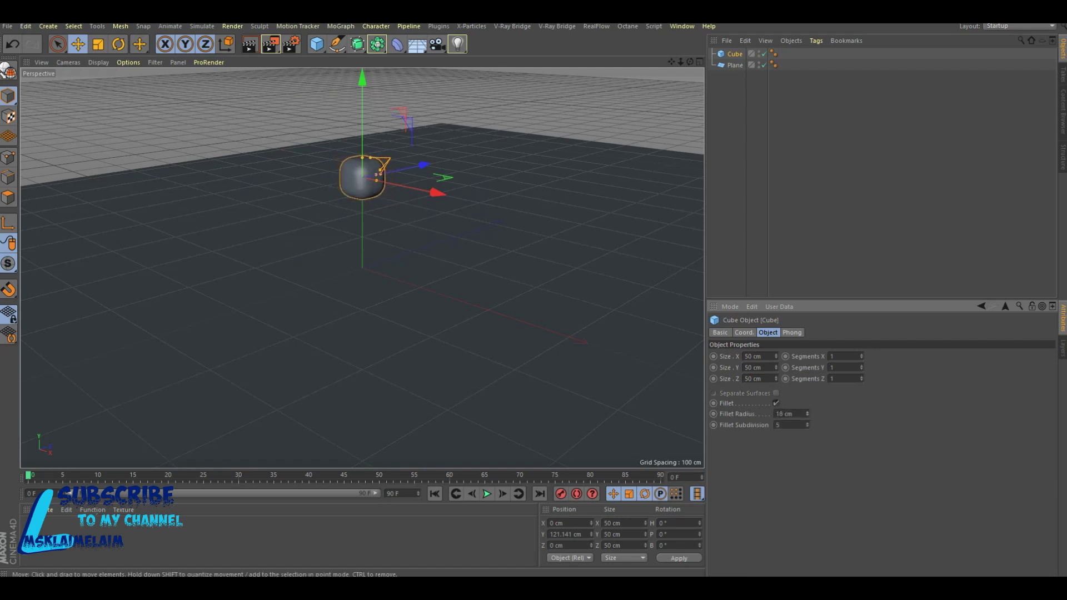
pyautogui.press('F5')
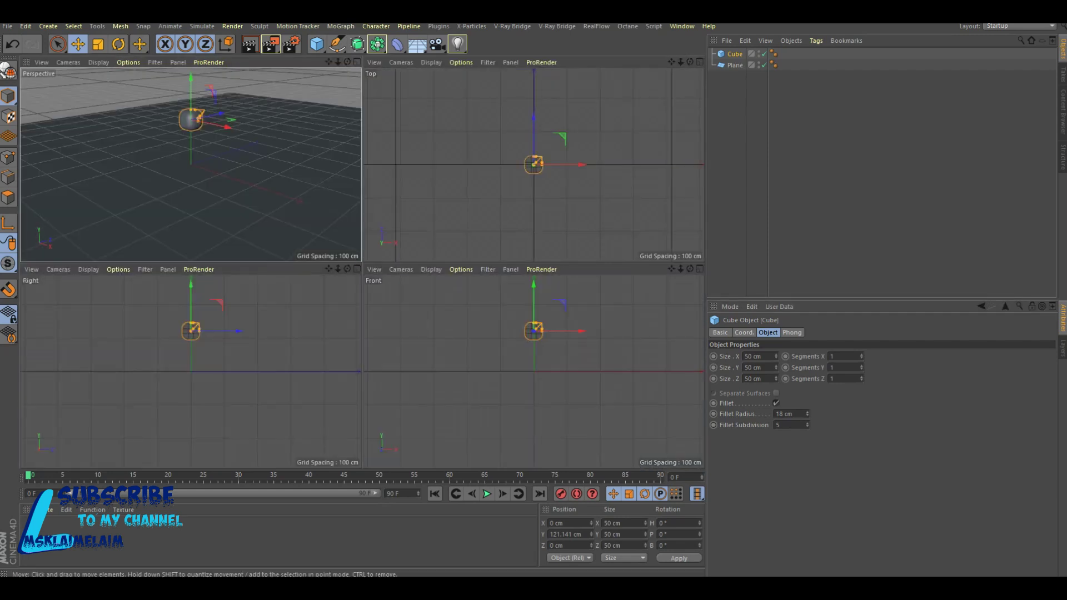
pyautogui.press('F4')
pyautogui.moveTo(362, 111); pyautogui.dragTo(362, 155)
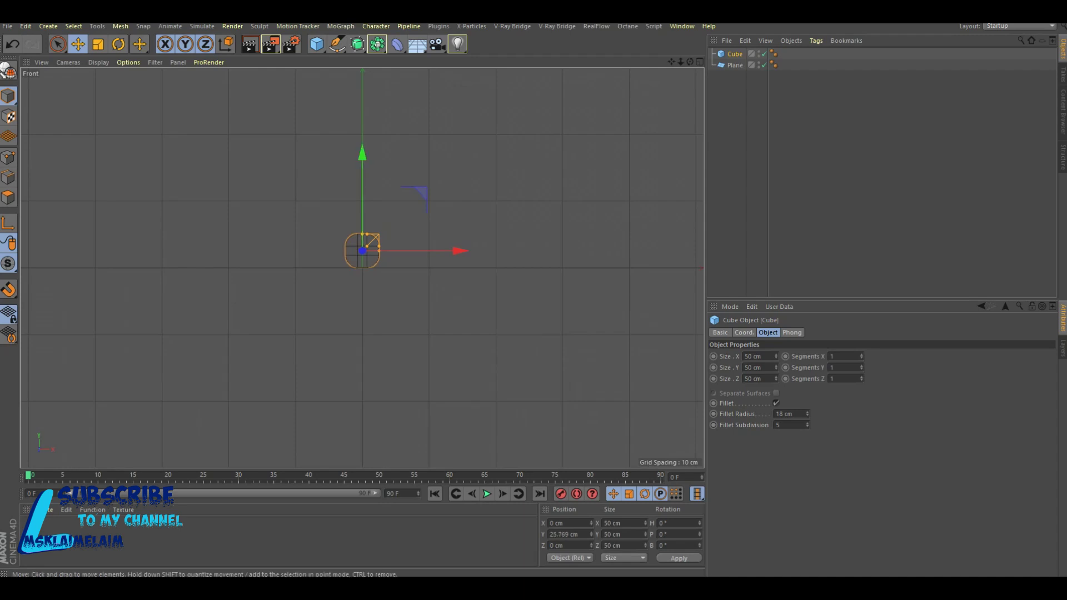
pyautogui.click(317, 44)
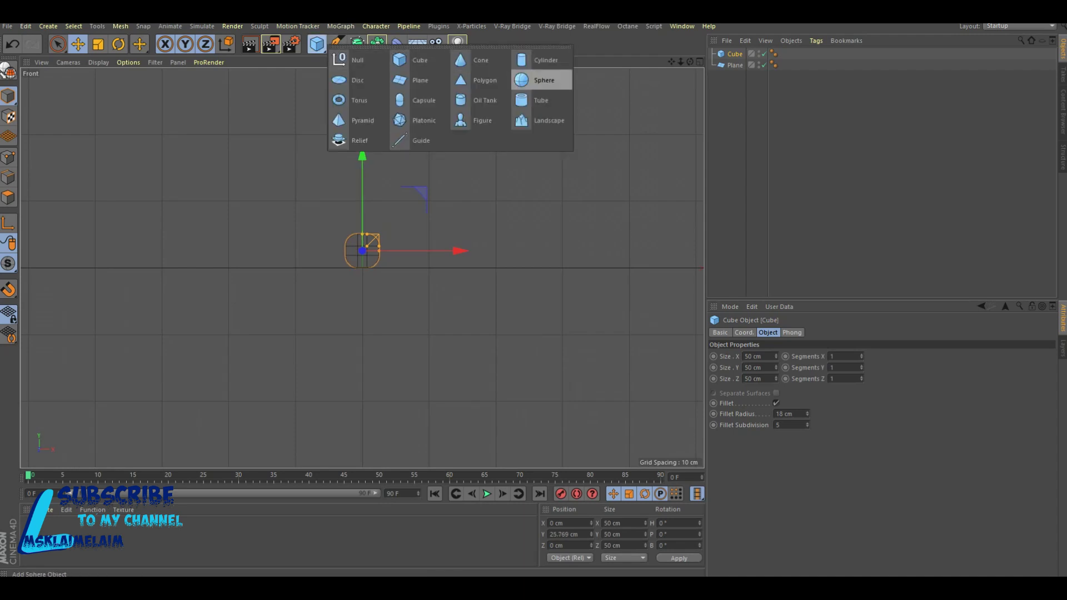
# - Add a sphere with 50 cm radius and 60 segments
pyautogui.click(534, 80)
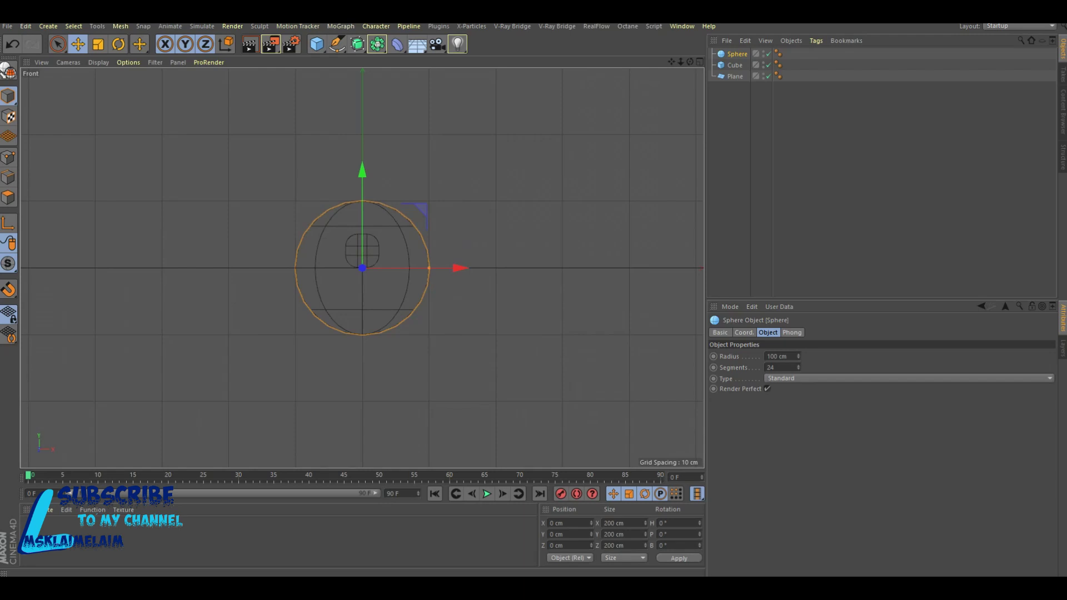
pyautogui.doubleClick(773, 357)
pyautogui.write('50')
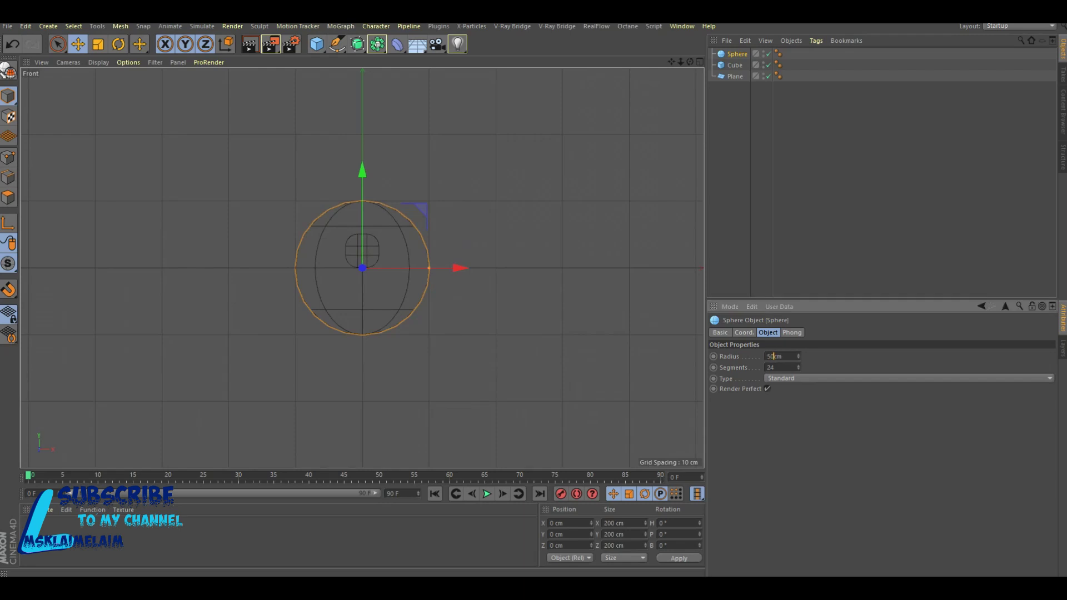
pyautogui.press('Tab')
pyautogui.write('60')
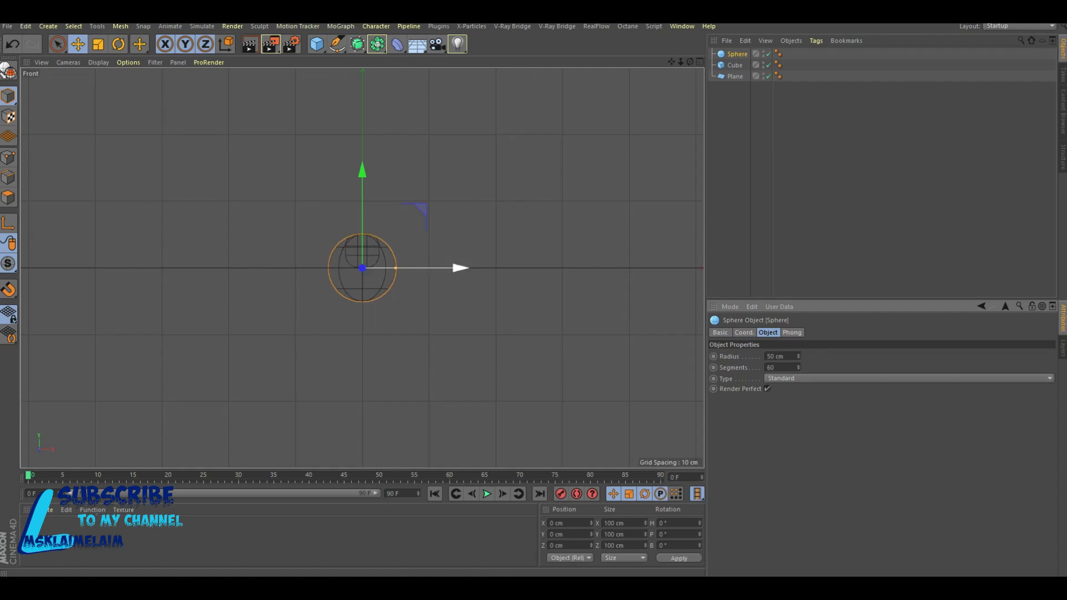
# - Place the sphere on the floor left of the cube, at about X −123, Y 50.2 cm
pyautogui.moveTo(363, 172); pyautogui.dragTo(362, 138)
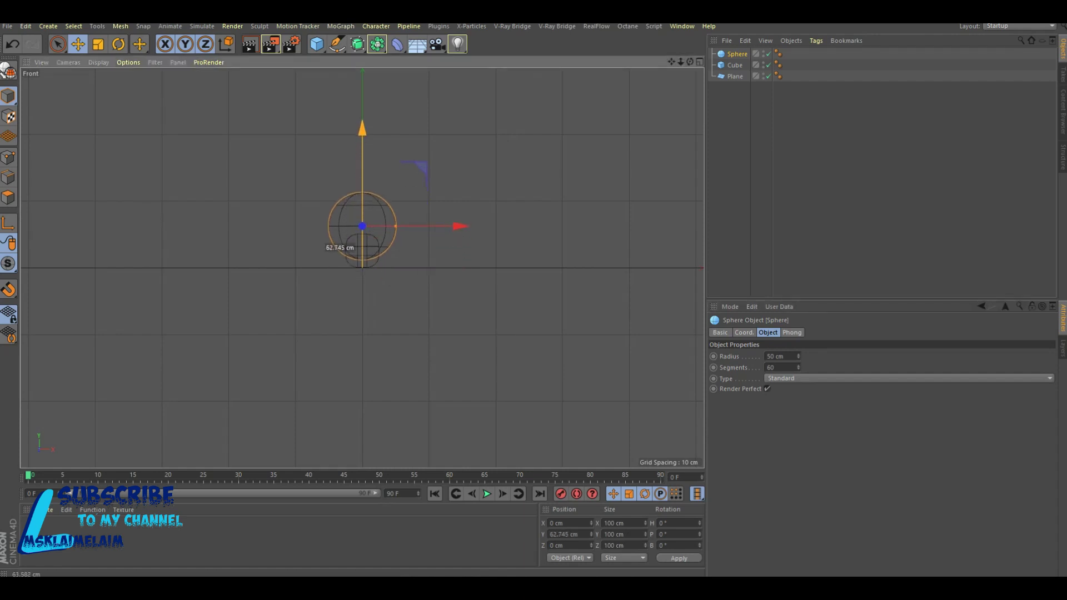
pyautogui.moveTo(428, 235); pyautogui.dragTo(346, 235)
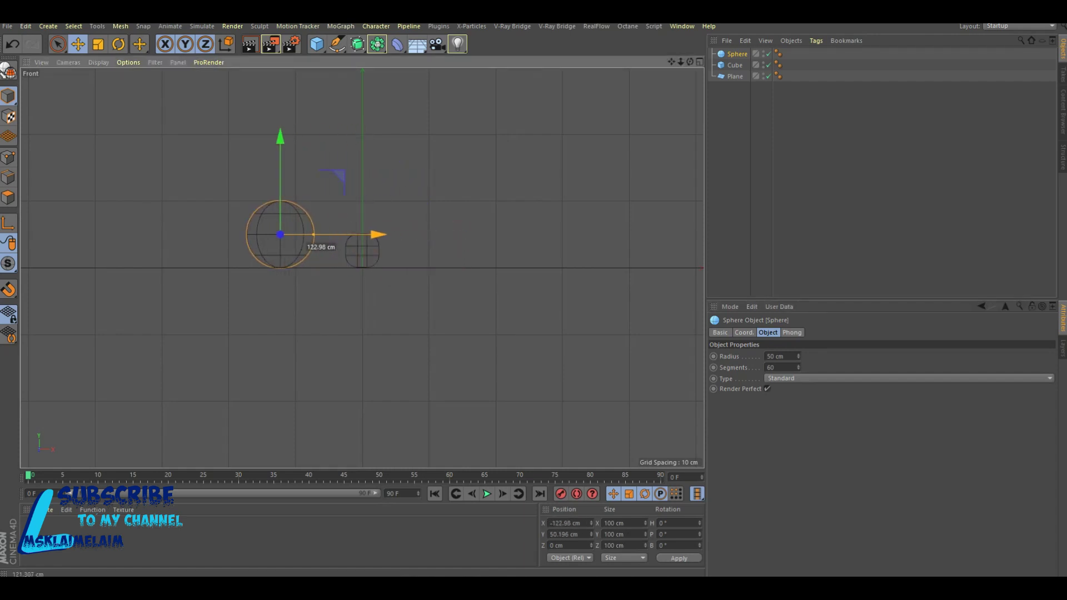
pyautogui.press('F5')
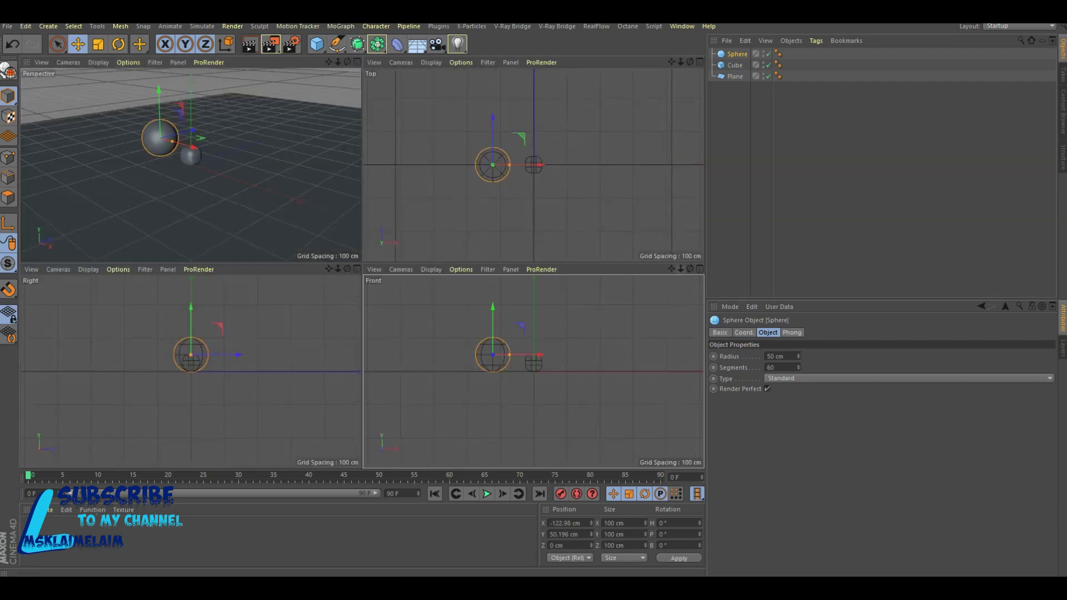
pyautogui.click(356, 62)
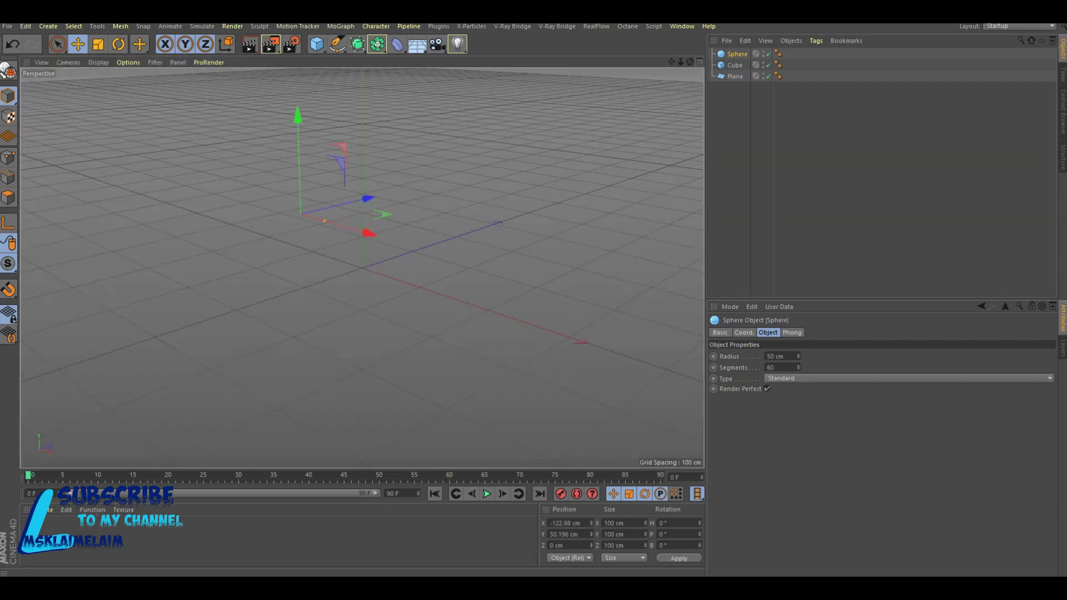
pyautogui.moveTo(690, 62)
pyautogui.mouseDown()
pyautogui.moveTo(362, 268)
pyautogui.moveTo(359, 258)
pyautogui.mouseUp()
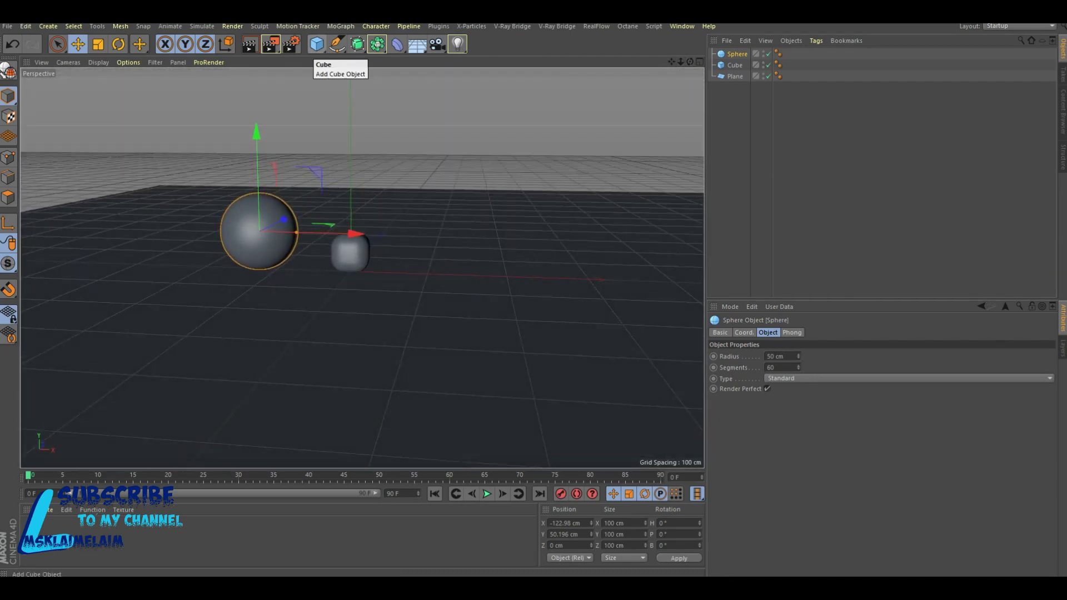
pyautogui.click(316, 44)
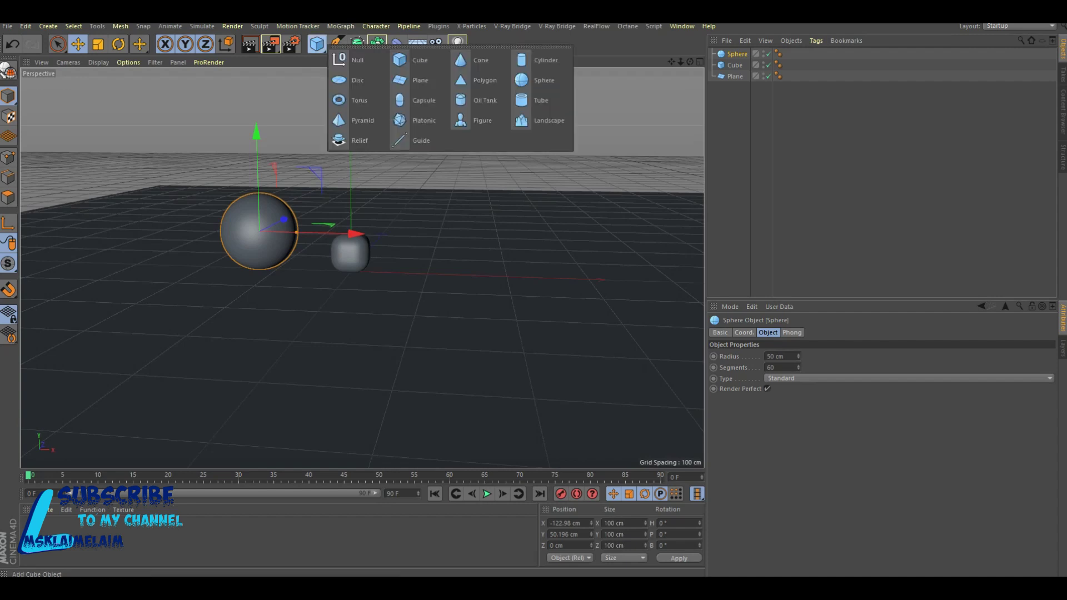
# - Add an upright +Z tube with 65 cm outer radius and filleted edges
pyautogui.click(534, 97)
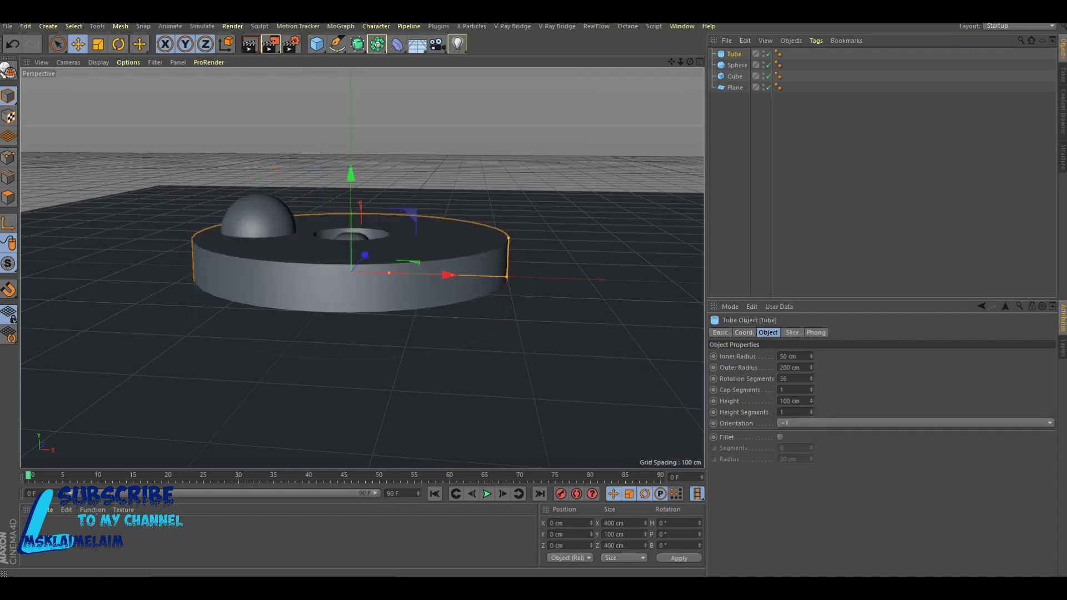
pyautogui.click(912, 423)
pyautogui.click(834, 478)
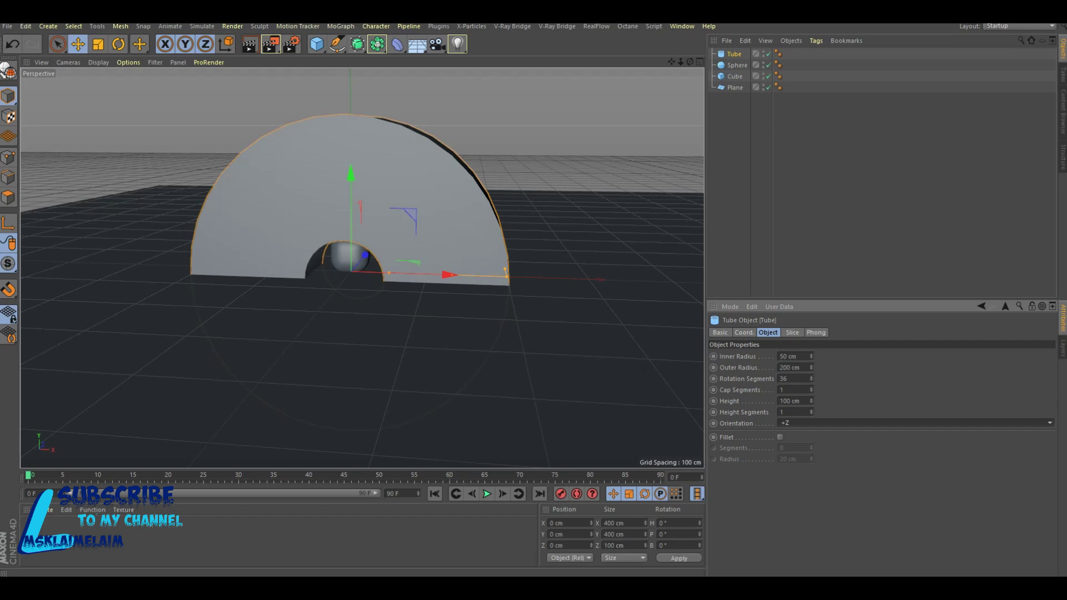
pyautogui.moveTo(811, 367); pyautogui.dragTo(811, 400)
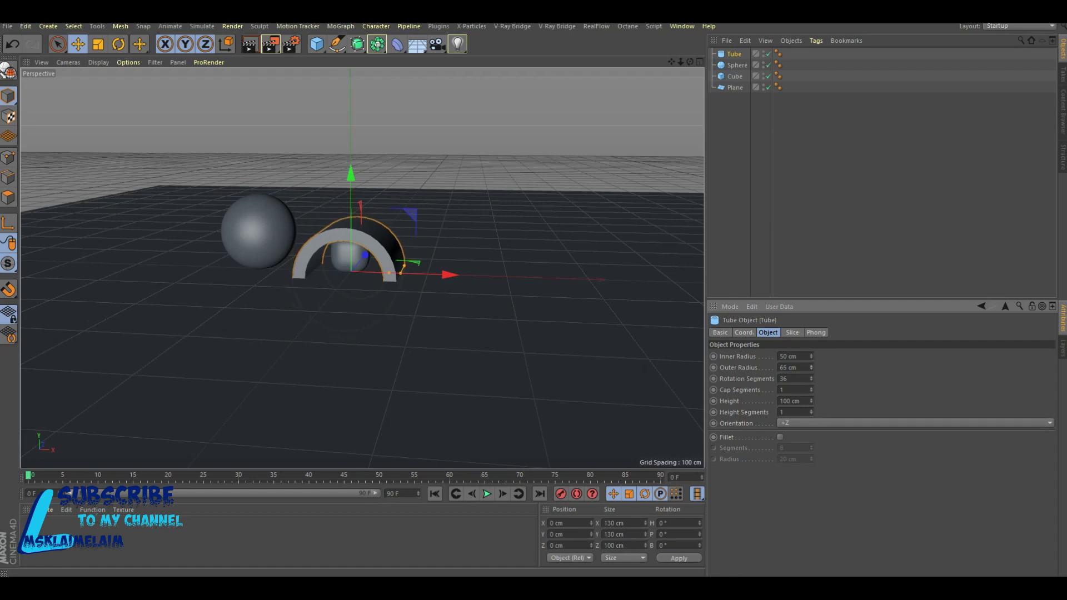
pyautogui.click(780, 437)
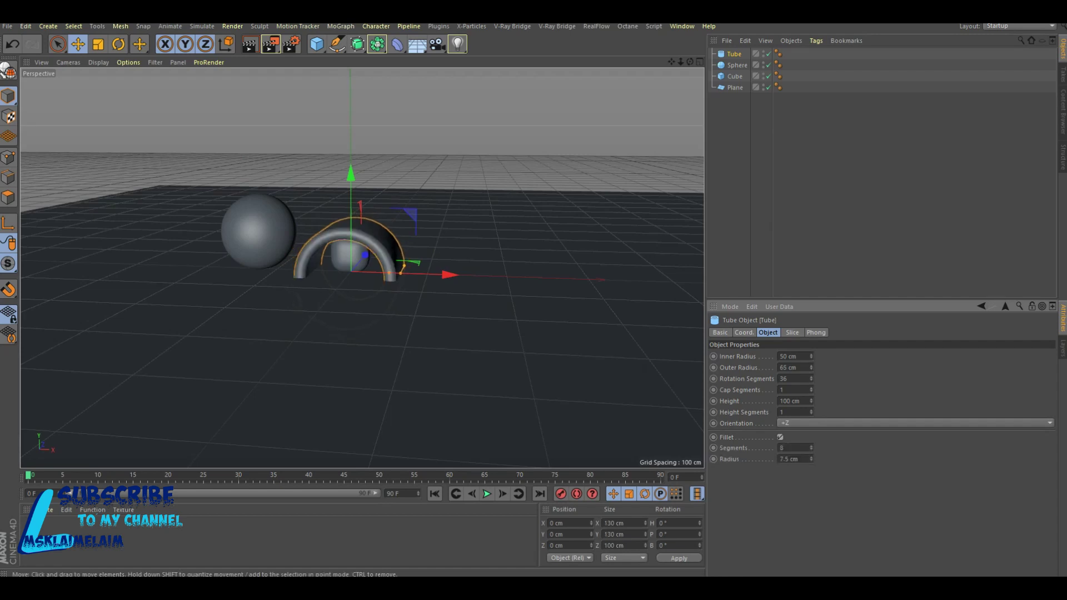
# - Position the ring right of the cube at about X 126.8, Y 75.4 cm
pyautogui.moveTo(448, 274); pyautogui.dragTo(548, 278)
pyautogui.moveTo(451, 223); pyautogui.dragTo(452, 180)
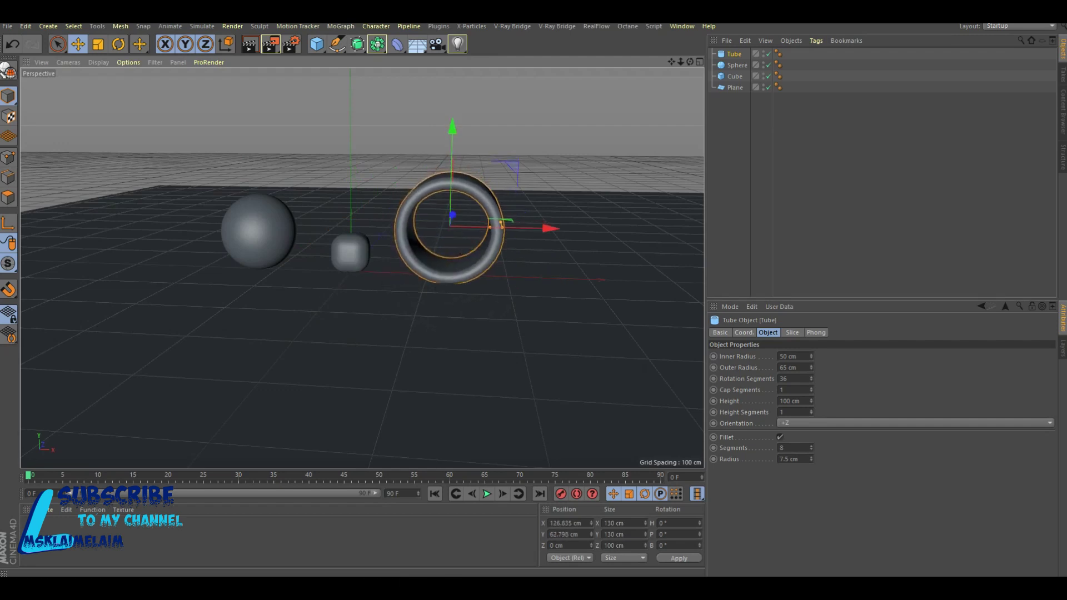
pyautogui.moveTo(452, 178); pyautogui.dragTo(452, 167)
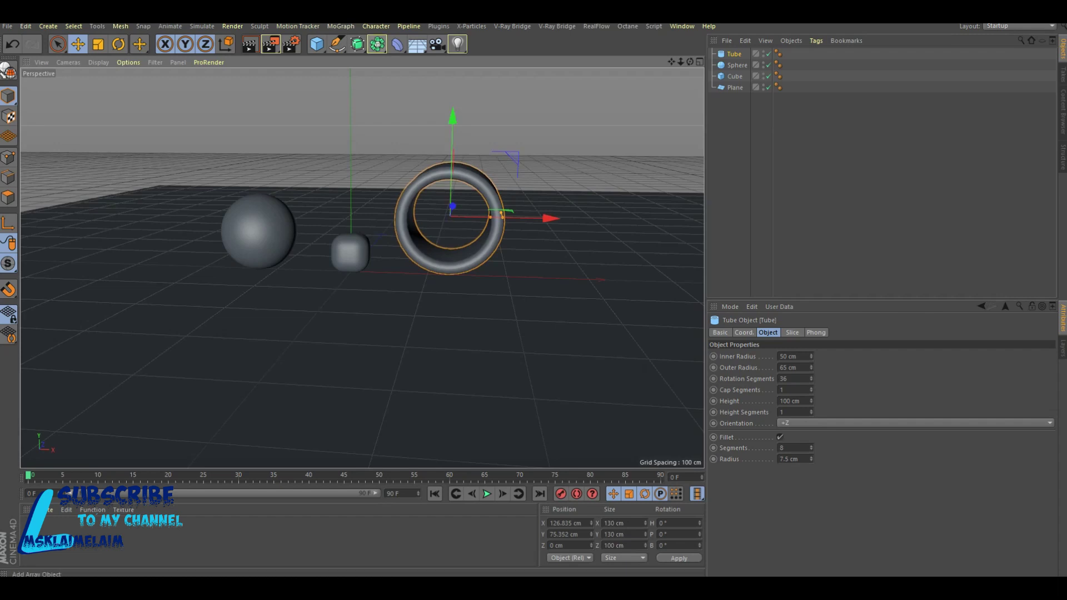
pyautogui.click(317, 44)
# - Add a cone with 50 cm bottom radius and 75 cm height
pyautogui.click(420, 59)
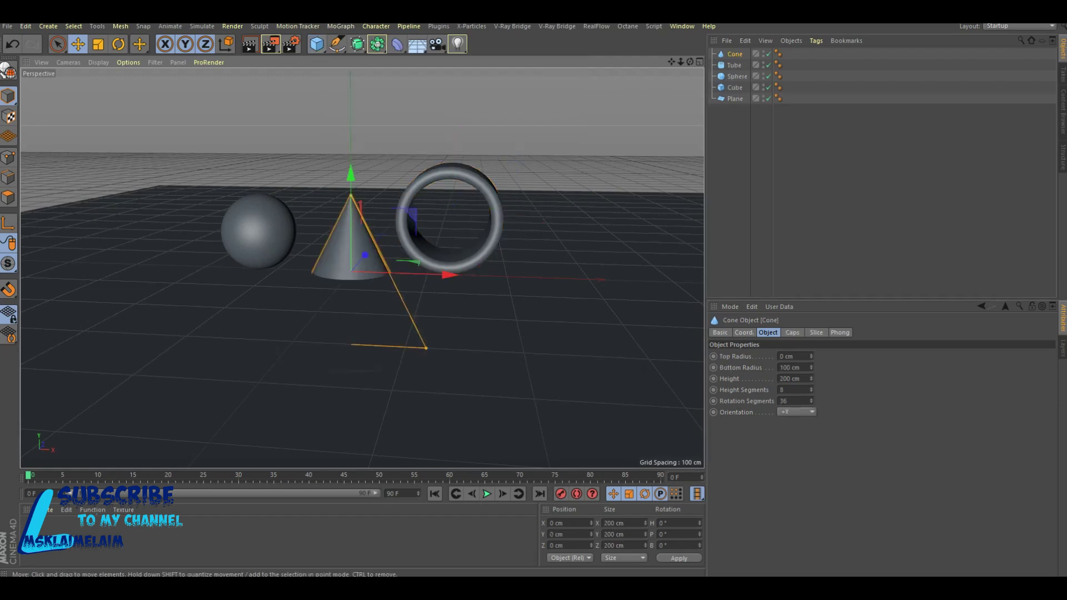
pyautogui.keyDown('alt'); pyautogui.moveTo(387, 155); pyautogui.dragTo(362, 267, button='middle'); pyautogui.keyUp('alt')
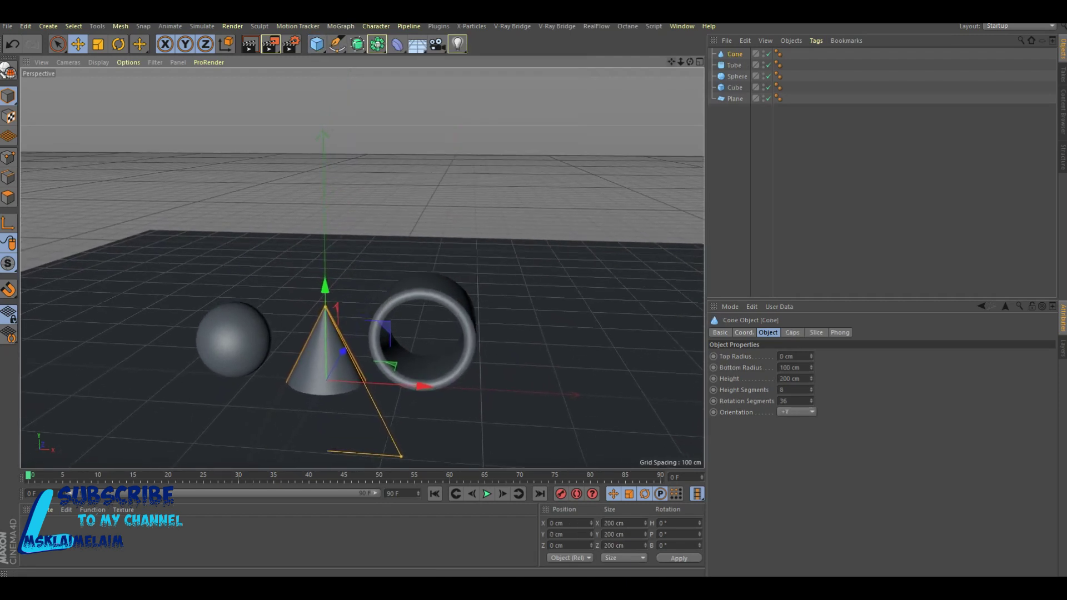
pyautogui.doubleClick(784, 367)
pyautogui.write('50')
pyautogui.press('Tab')
pyautogui.write('75')
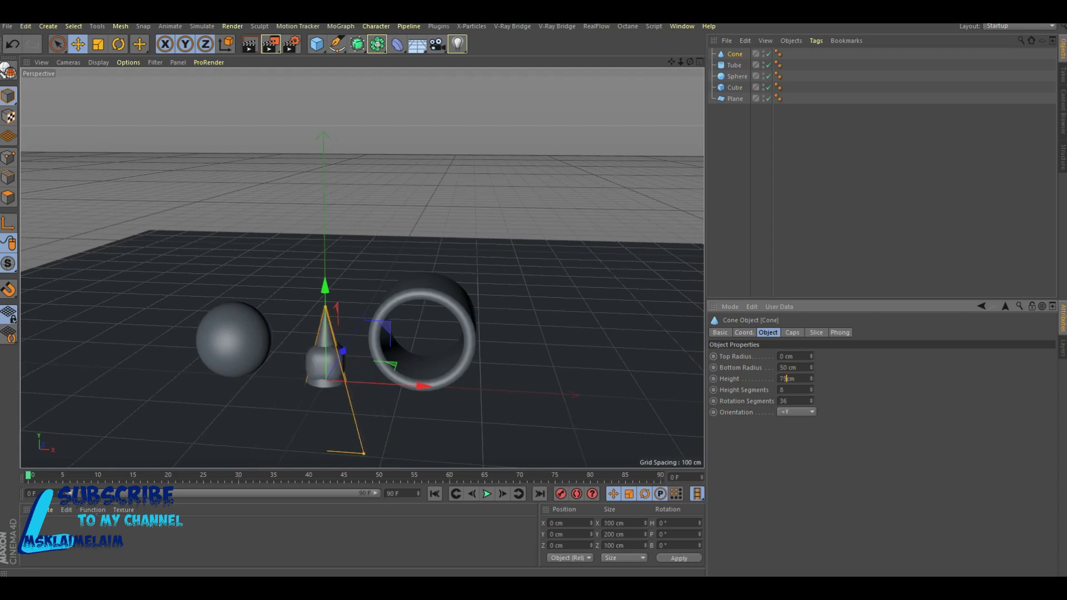
pyautogui.press('Return')
# - Move the cone above the ring to about X 129, Y 180 cm
pyautogui.moveTo(423, 386); pyautogui.dragTo(525, 389)
pyautogui.moveTo(427, 293); pyautogui.dragTo(429, 149)
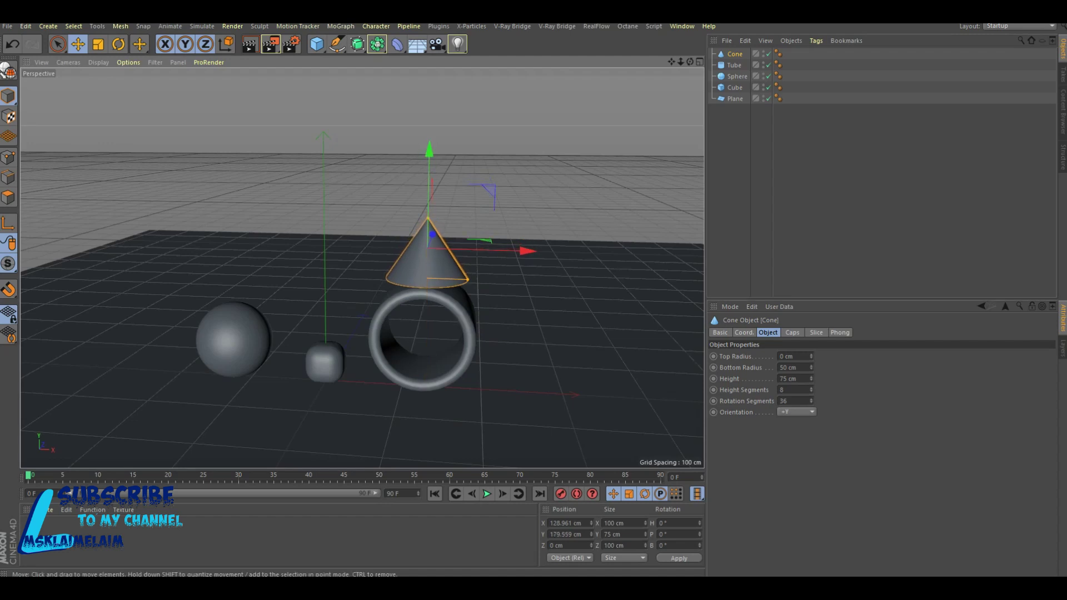
pyautogui.click(40, 510)
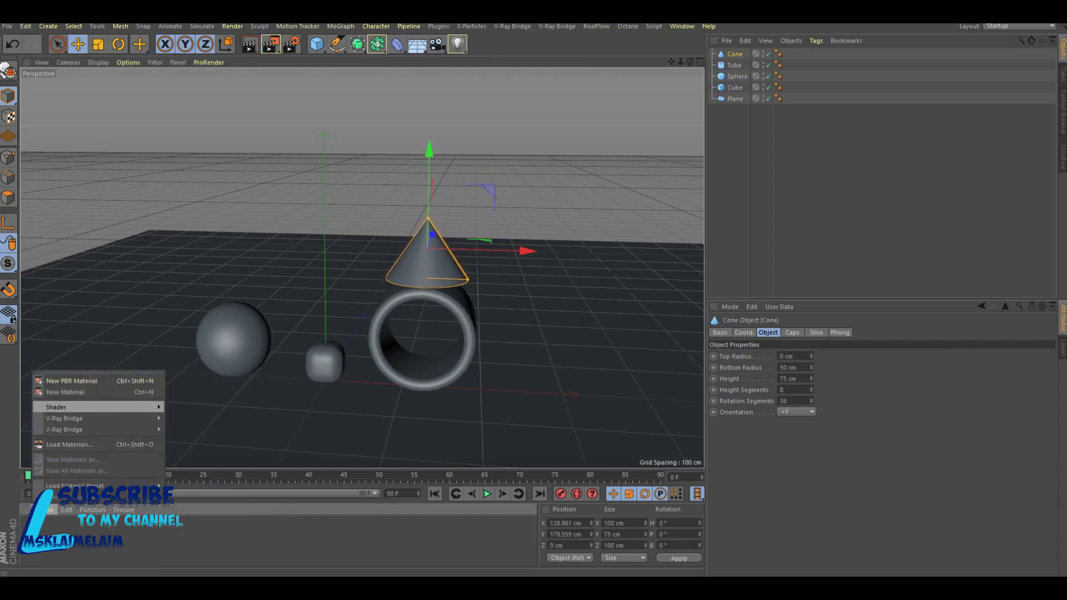
# - Create material Mat coloured light blue: H 203°, S 73%, V 100%
pyautogui.click(65, 392)
pyautogui.doubleClick(34, 525)
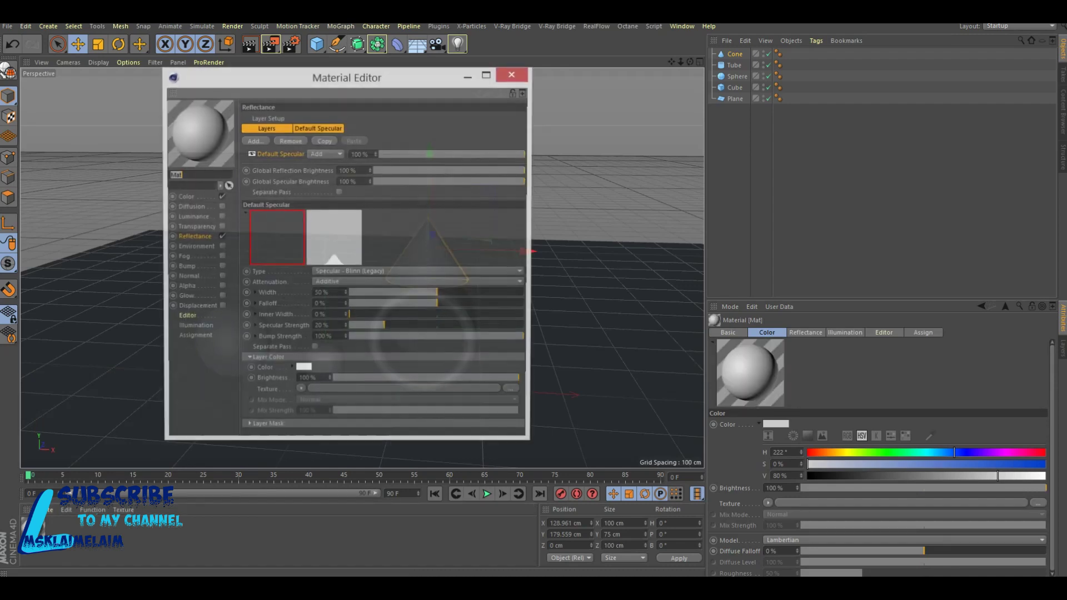
pyautogui.click(184, 196)
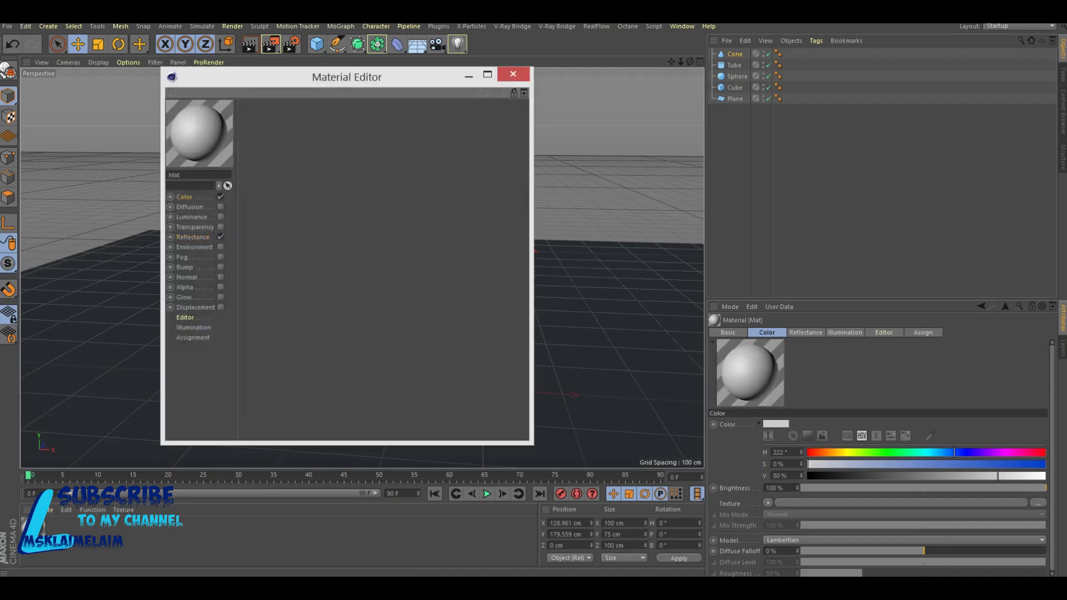
pyautogui.moveTo(488, 170); pyautogui.dragTo(526, 170)
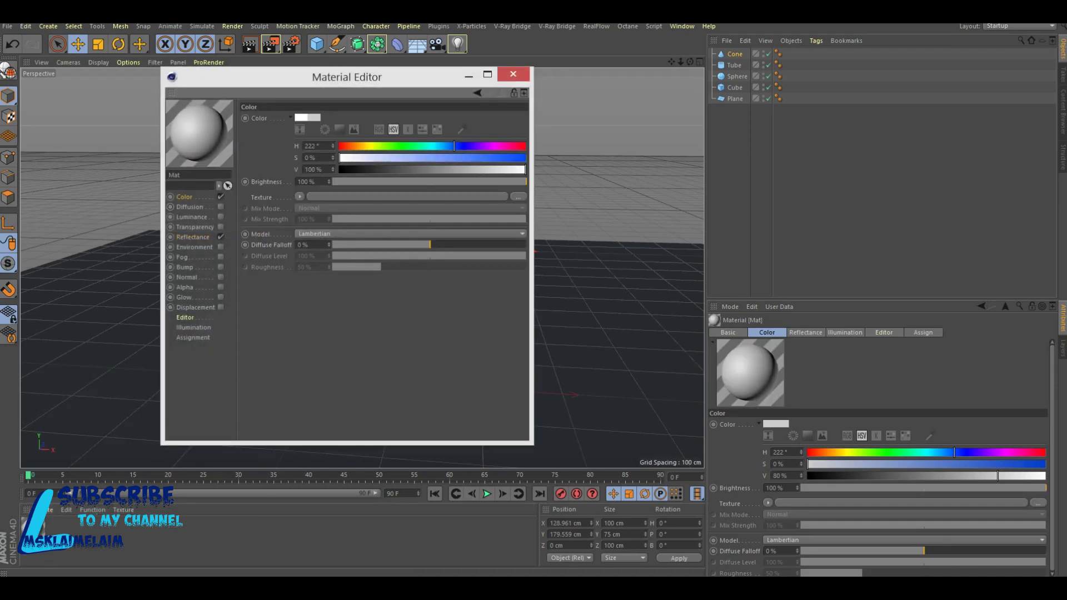
pyautogui.click(445, 145)
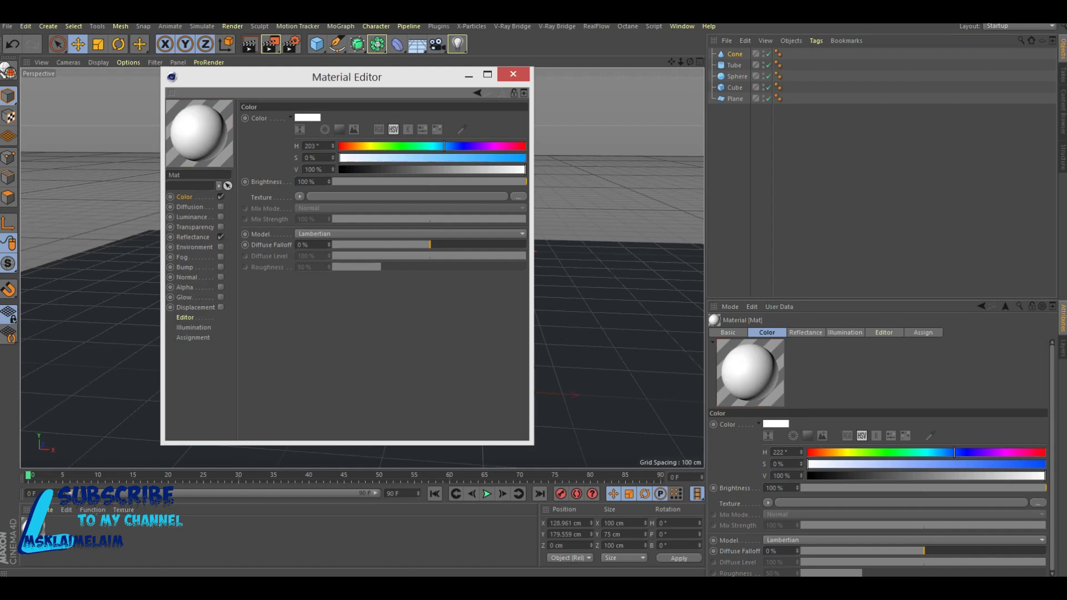
pyautogui.click(514, 158)
pyautogui.moveTo(524, 158); pyautogui.dragTo(476, 158)
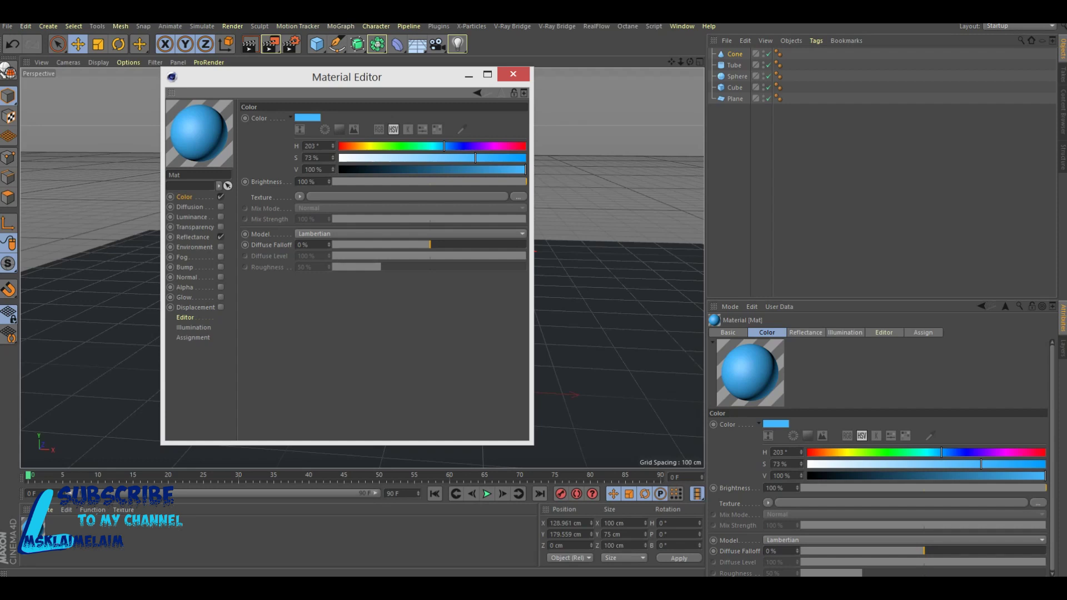
# - Add a Beckmann reflectance layer to Mat with brightness lowered to 46%
pyautogui.click(193, 237)
pyautogui.click(255, 141)
pyautogui.click(289, 144)
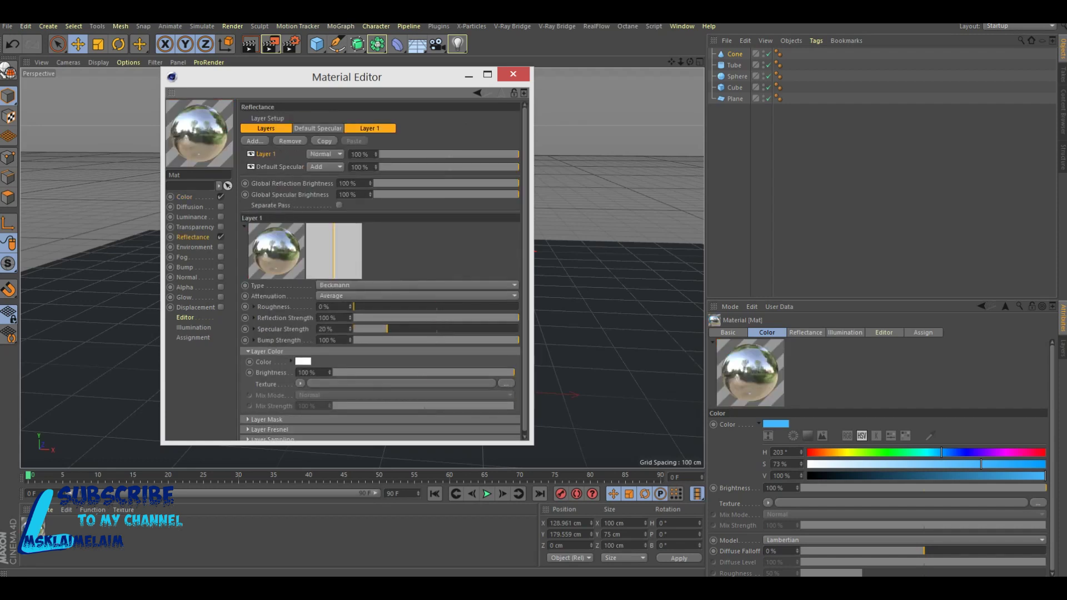
pyautogui.moveTo(514, 372); pyautogui.dragTo(417, 373)
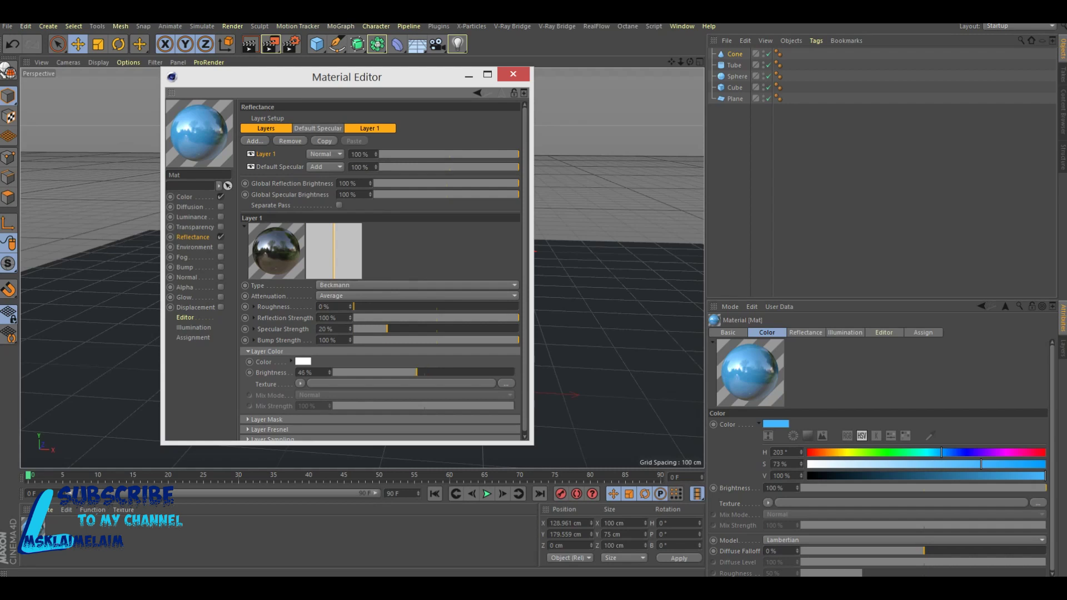
pyautogui.click(513, 74)
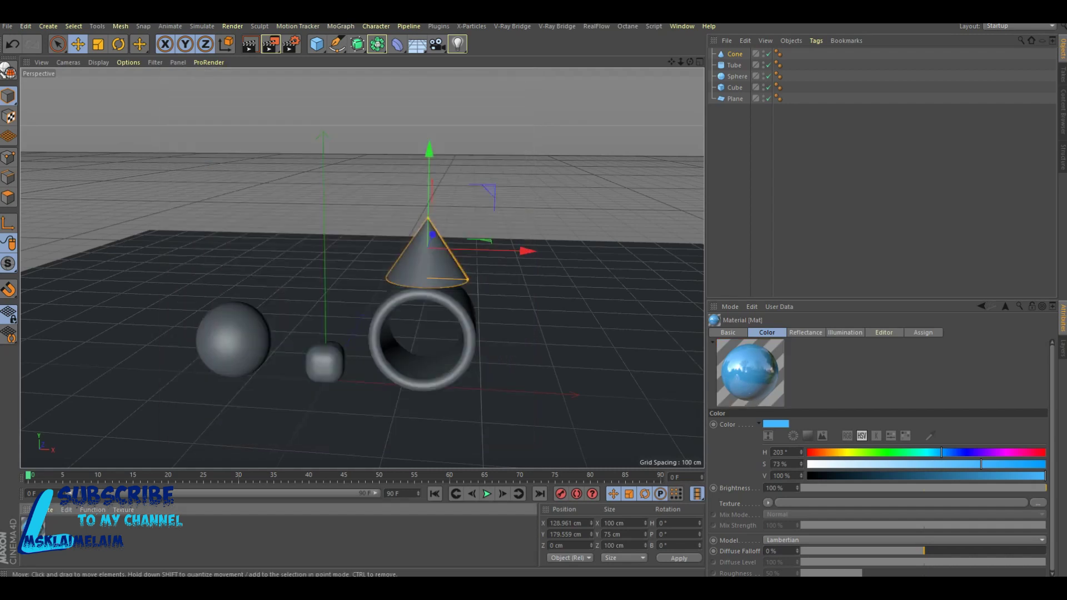
pyautogui.click(734, 54)
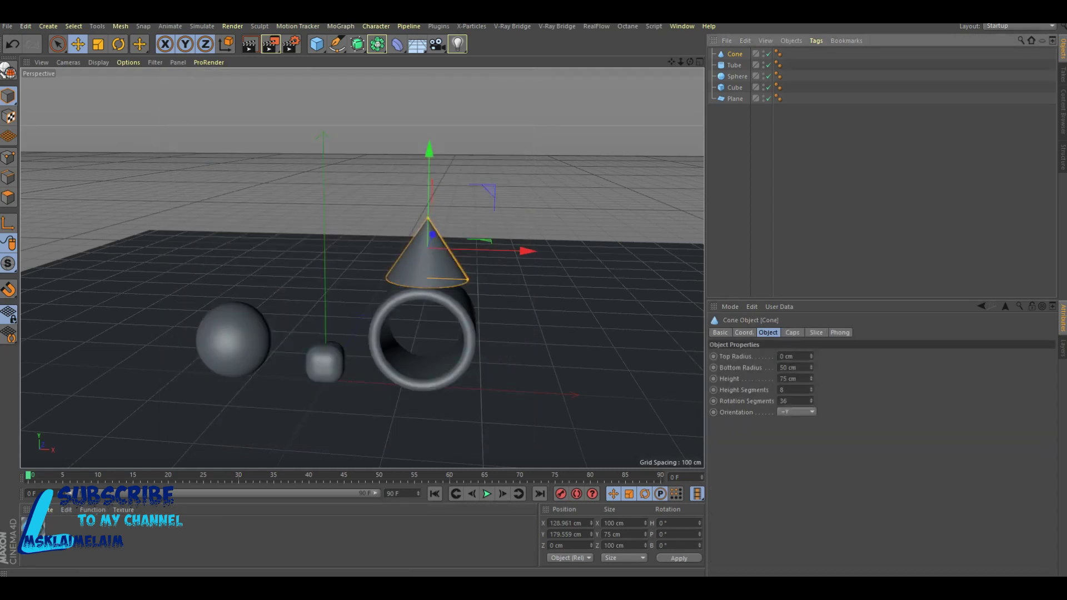
# - Apply Mat to the cone, tube, sphere and cube, deleting the cube's duplicate texture tag
pyautogui.keyDown('shift'); pyautogui.click(735, 87); pyautogui.keyUp('shift')
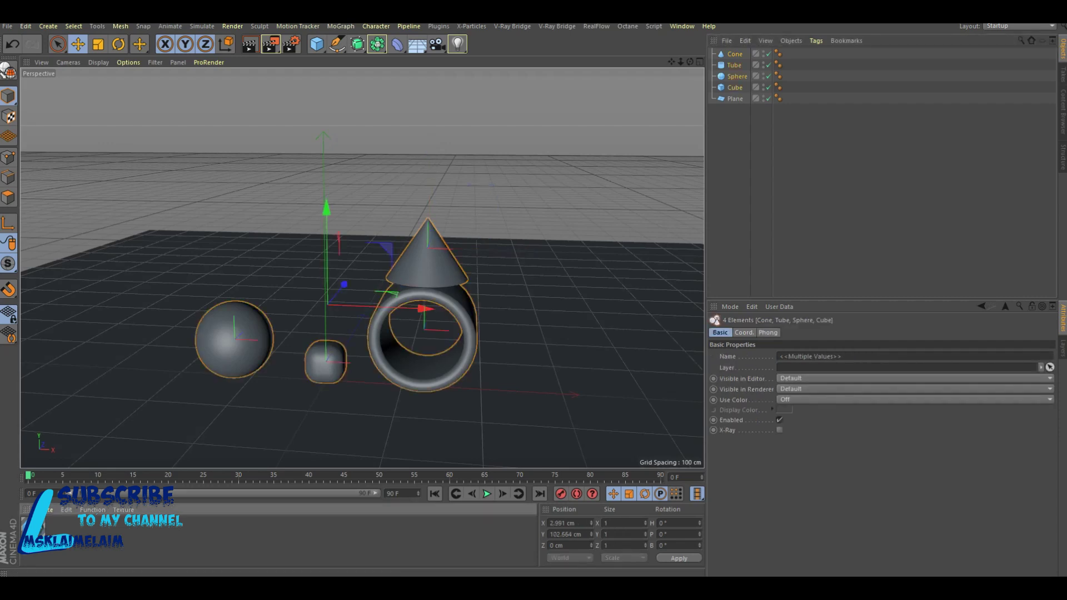
pyautogui.moveTo(33, 526); pyautogui.dragTo(325, 361)
pyautogui.rightClick(35, 522)
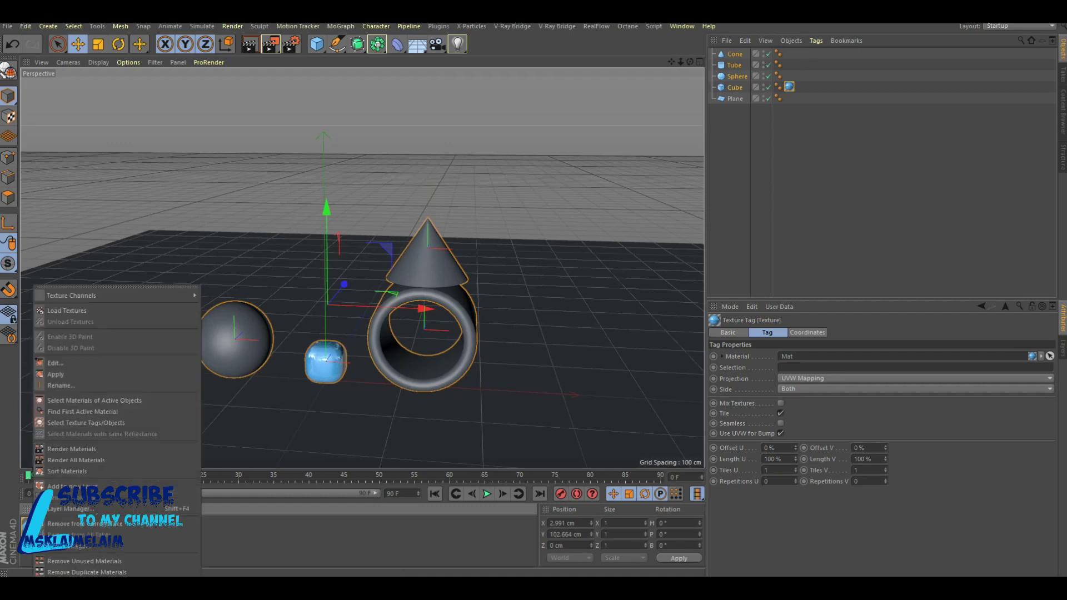
pyautogui.click(55, 374)
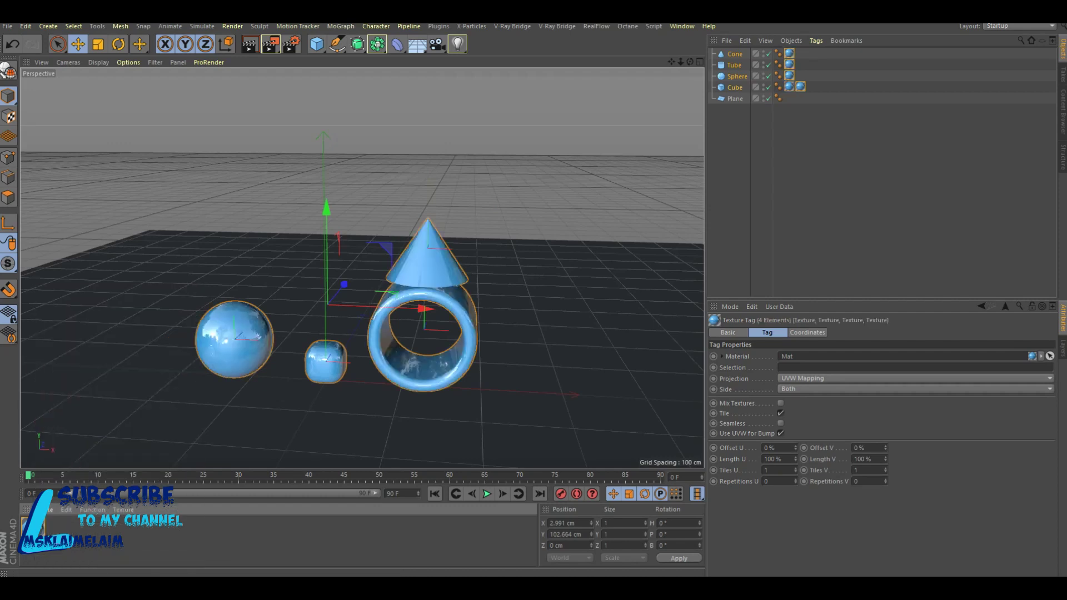
pyautogui.click(788, 86)
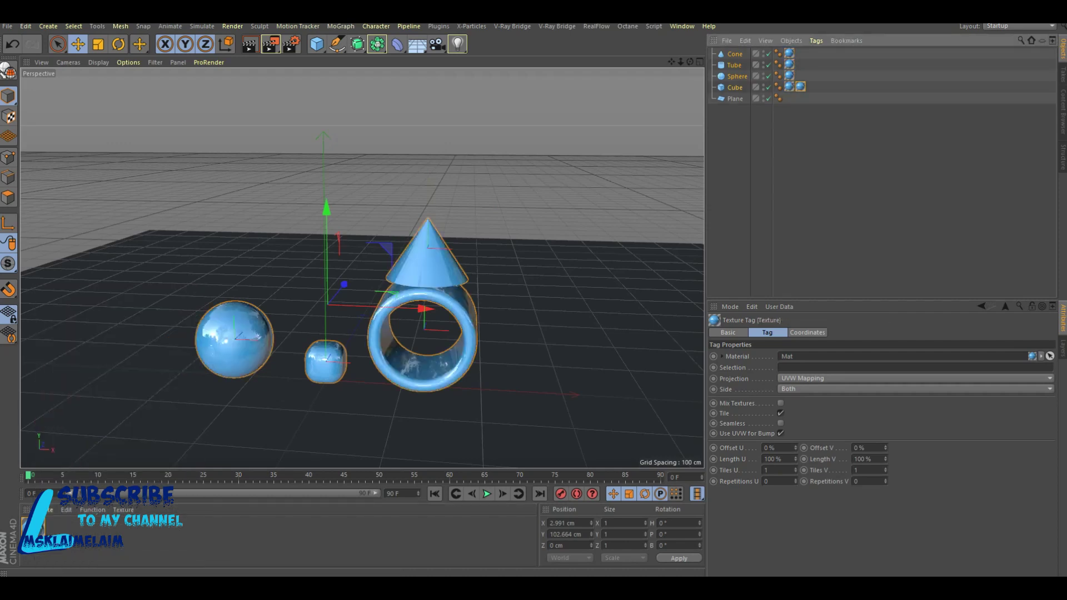
pyautogui.press('Delete')
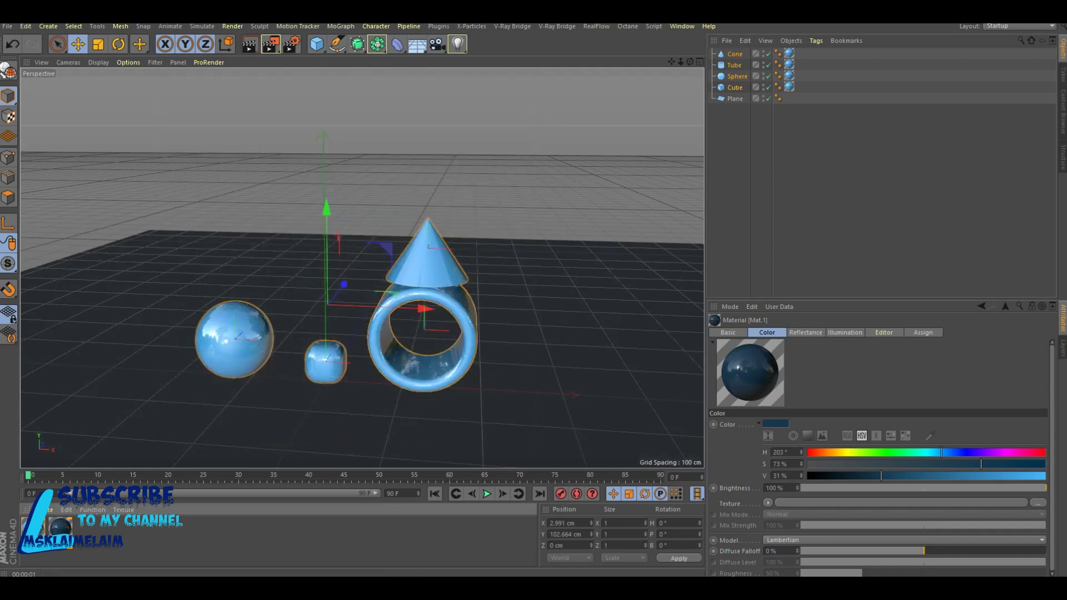
# - Apply dark blue Mat.1 to the floor plane, render a preview, and add a Sky object
pyautogui.moveTo(60, 527); pyautogui.dragTo(167, 422)
pyautogui.click(250, 44)
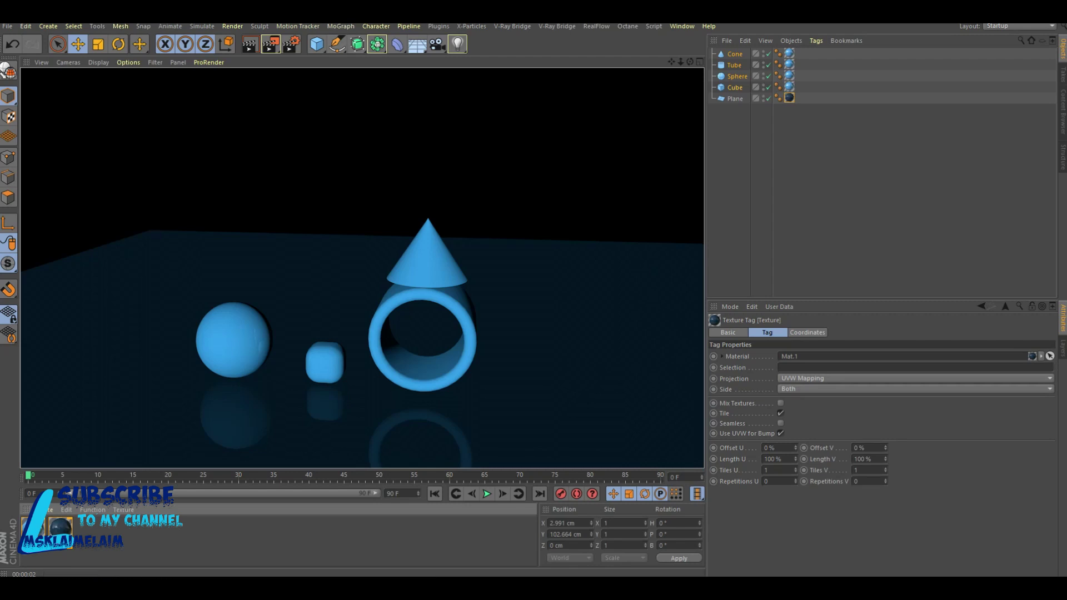
pyautogui.click(417, 44)
pyautogui.click(450, 80)
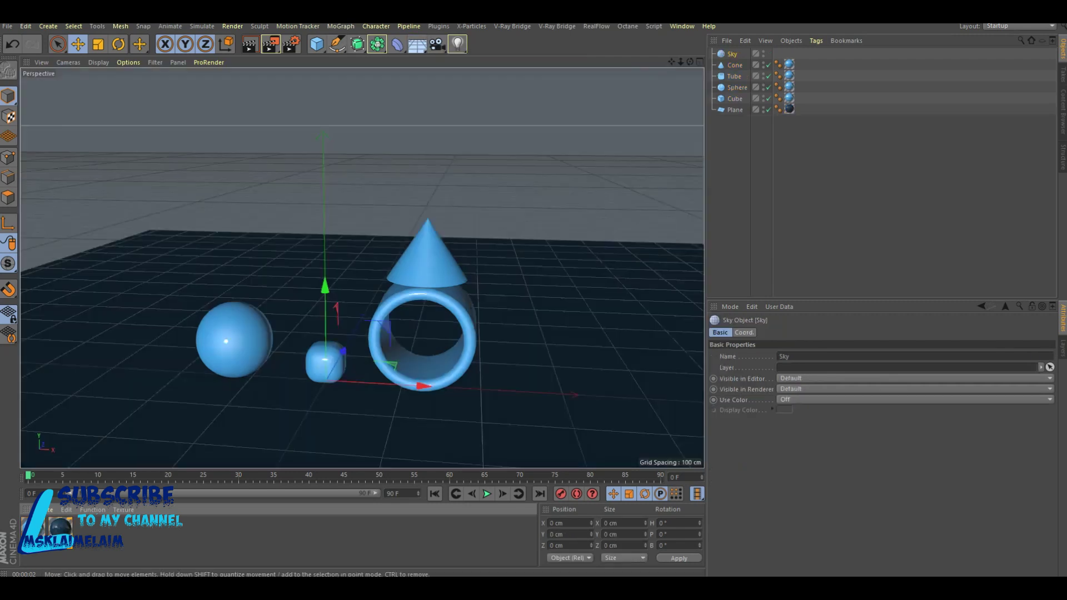
# - Change Mat.1's colour to H 215°, V 39% and apply it to the Sky
pyautogui.doubleClick(86, 528)
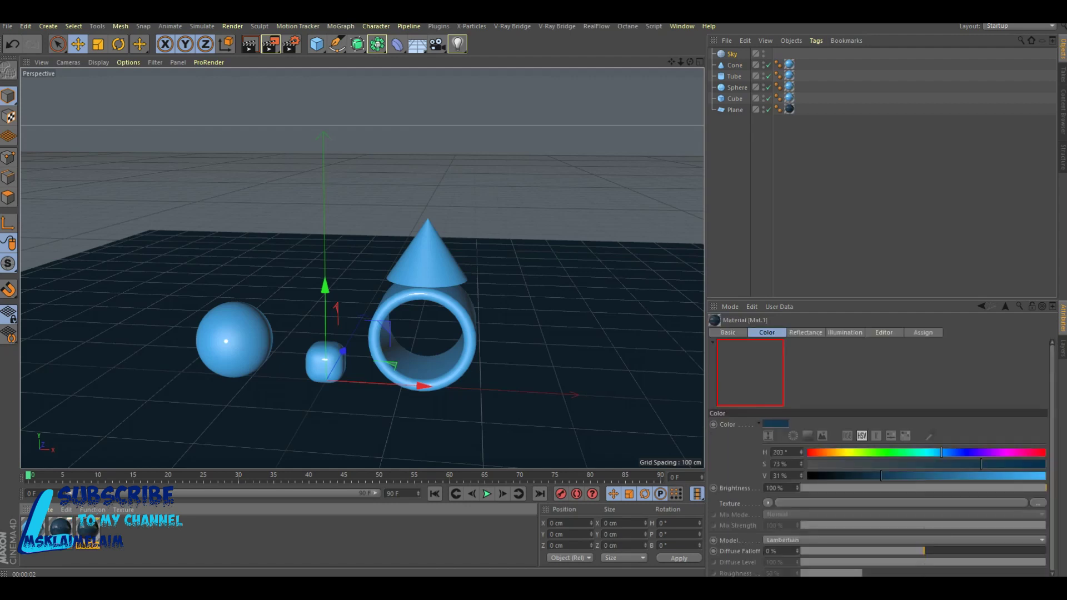
pyautogui.doubleClick(86, 528)
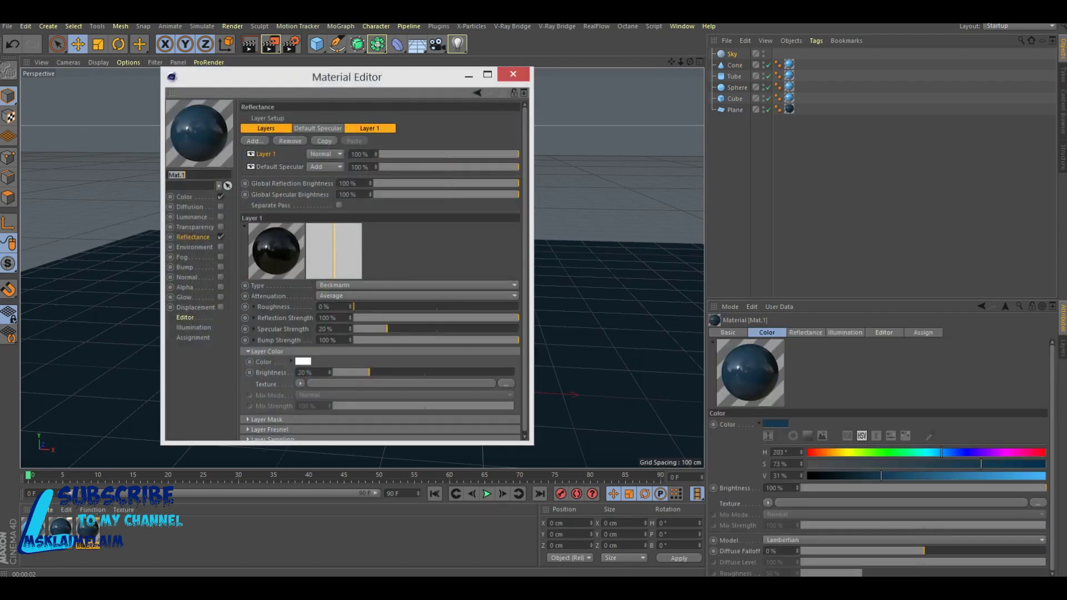
pyautogui.click(184, 197)
pyautogui.moveTo(397, 170); pyautogui.dragTo(411, 170)
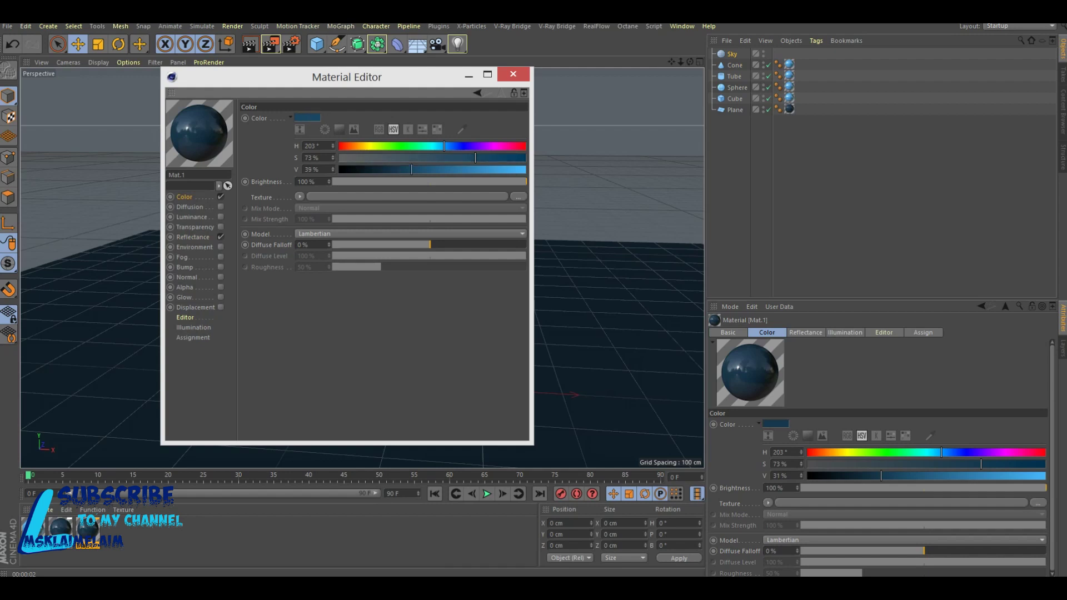
pyautogui.moveTo(444, 146); pyautogui.dragTo(450, 146)
pyautogui.click(513, 74)
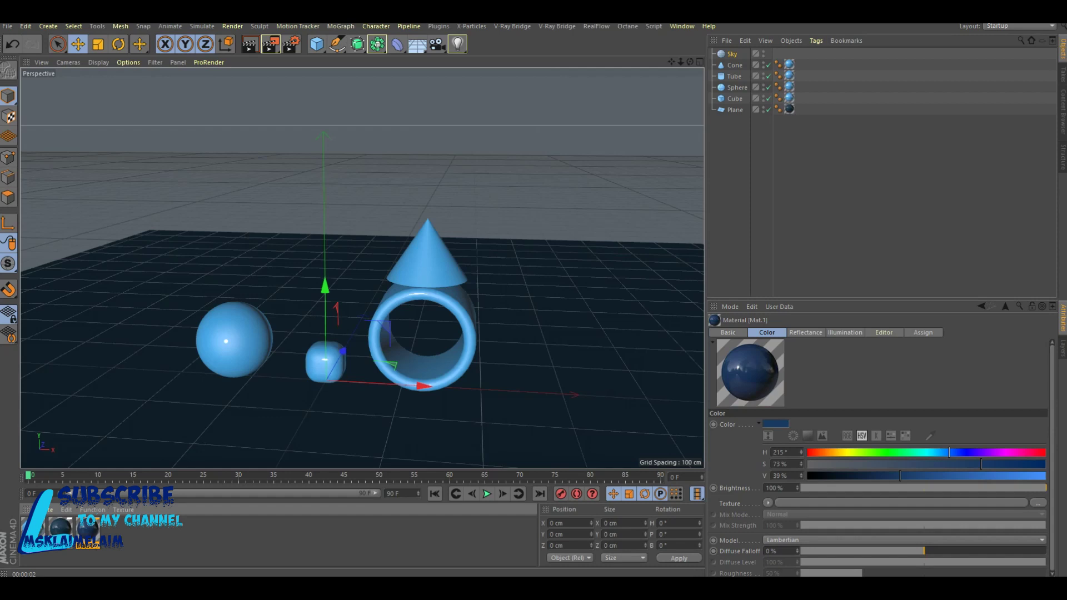
pyautogui.moveTo(87, 528); pyautogui.dragTo(732, 54)
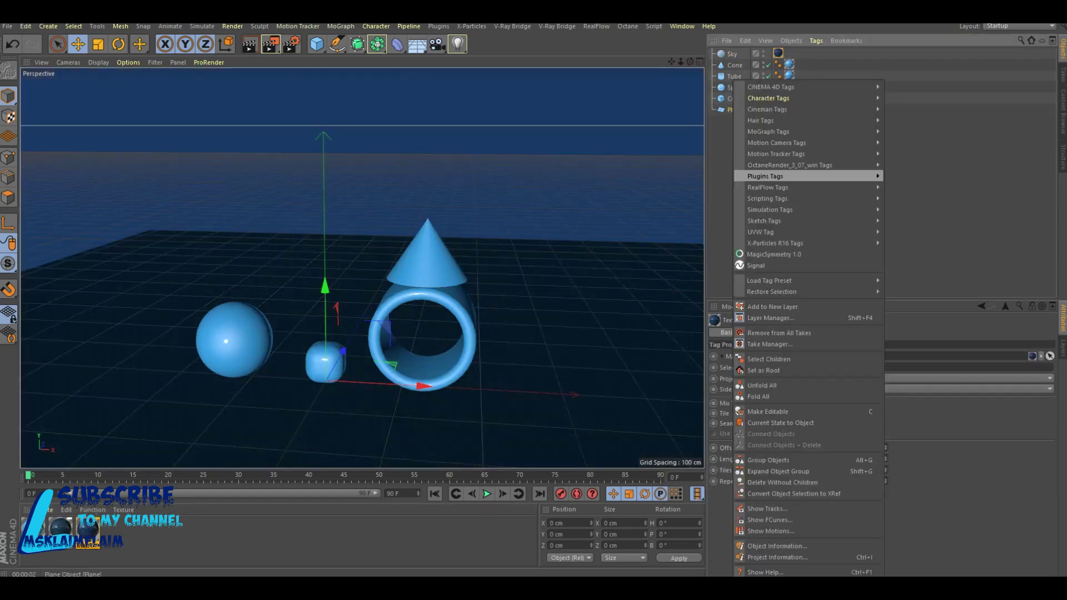
pyautogui.moveTo(771, 86)
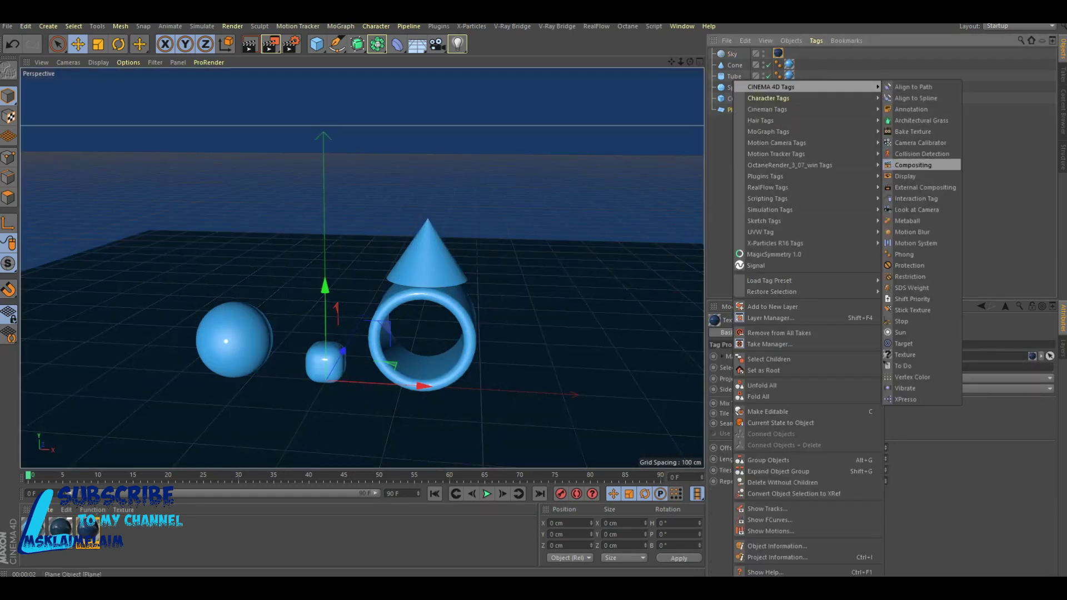
# - Add a Compositing tag with Compositing Background on, move it to the Sky, and re-render
pyautogui.click(913, 165)
pyautogui.click(920, 355)
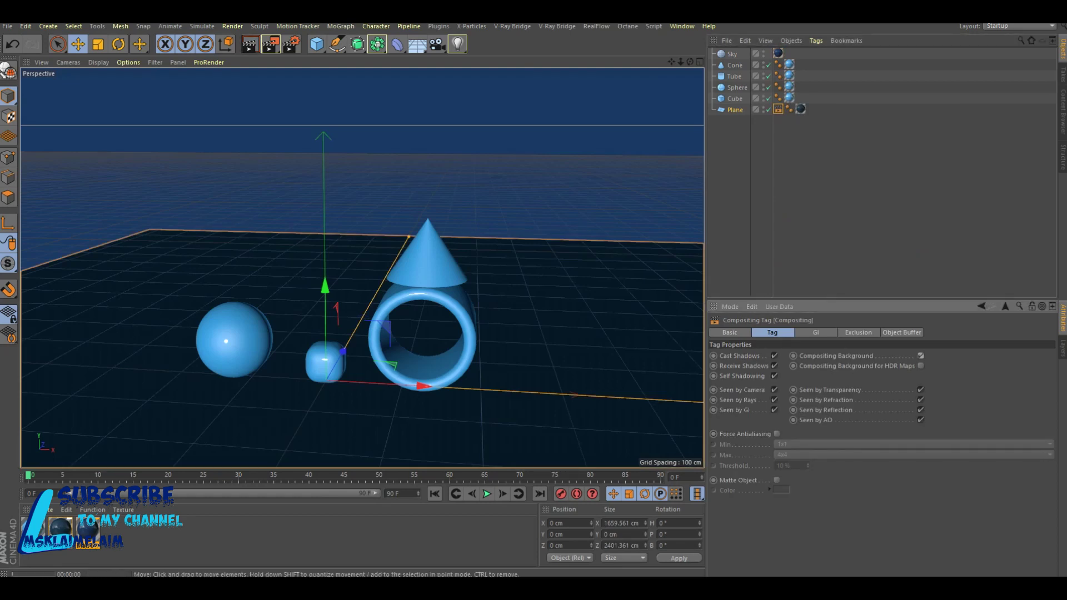
pyautogui.click(250, 44)
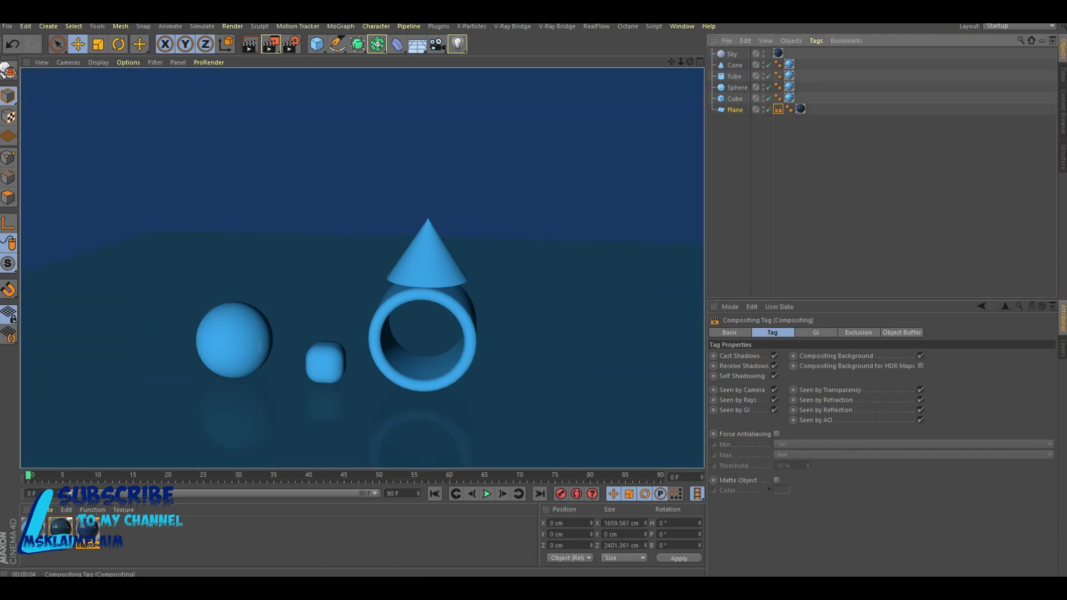
pyautogui.moveTo(778, 109); pyautogui.dragTo(779, 53)
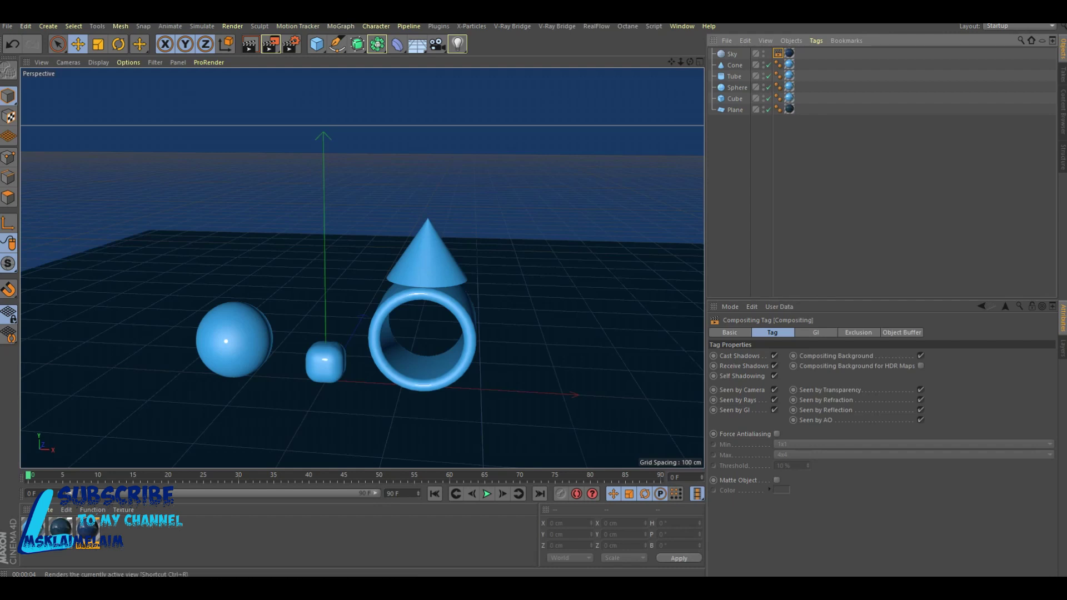
pyautogui.click(250, 45)
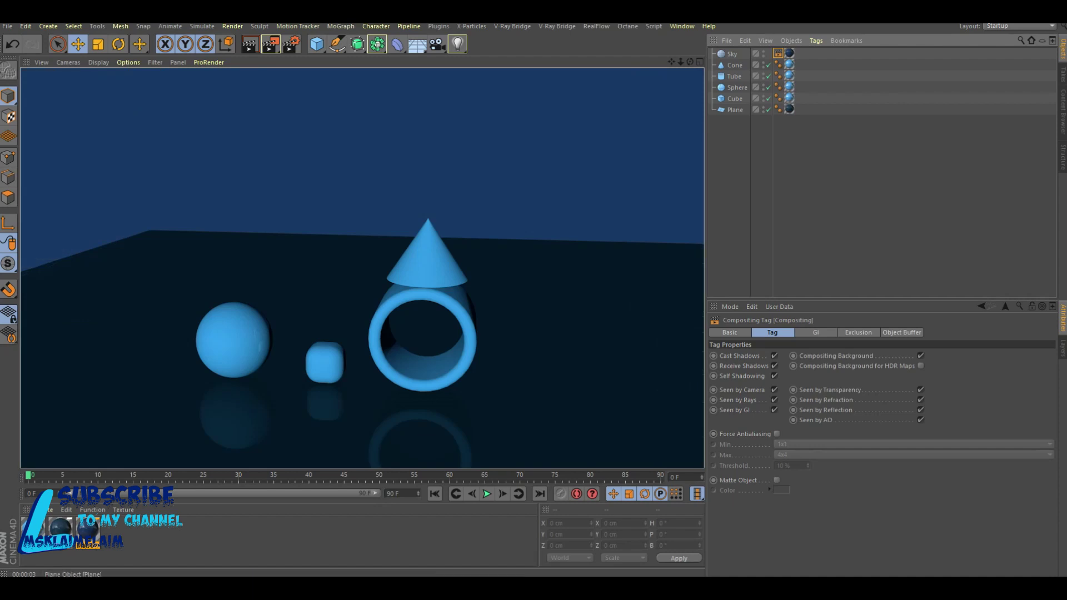
pyautogui.click(734, 110)
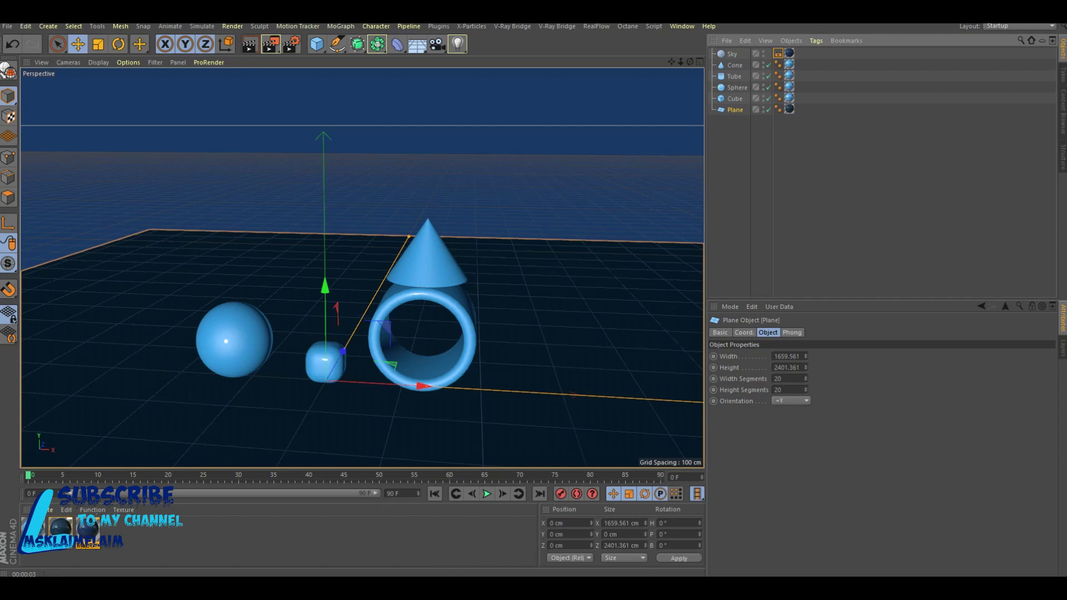
pyautogui.click(597, 26)
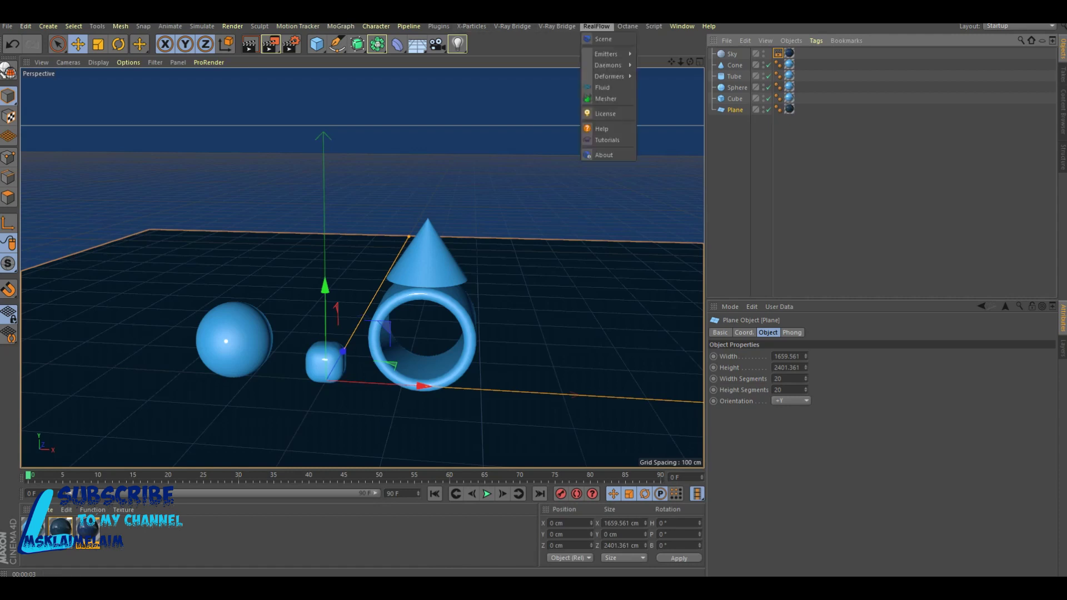
# - Tag the cone, tube, sphere, cube and floor as RealFlow colliders with bounce 0.1 and friction 0.5
pyautogui.click(427, 256)
pyautogui.keyDown('shift'); pyautogui.click(735, 166); pyautogui.keyUp('shift')
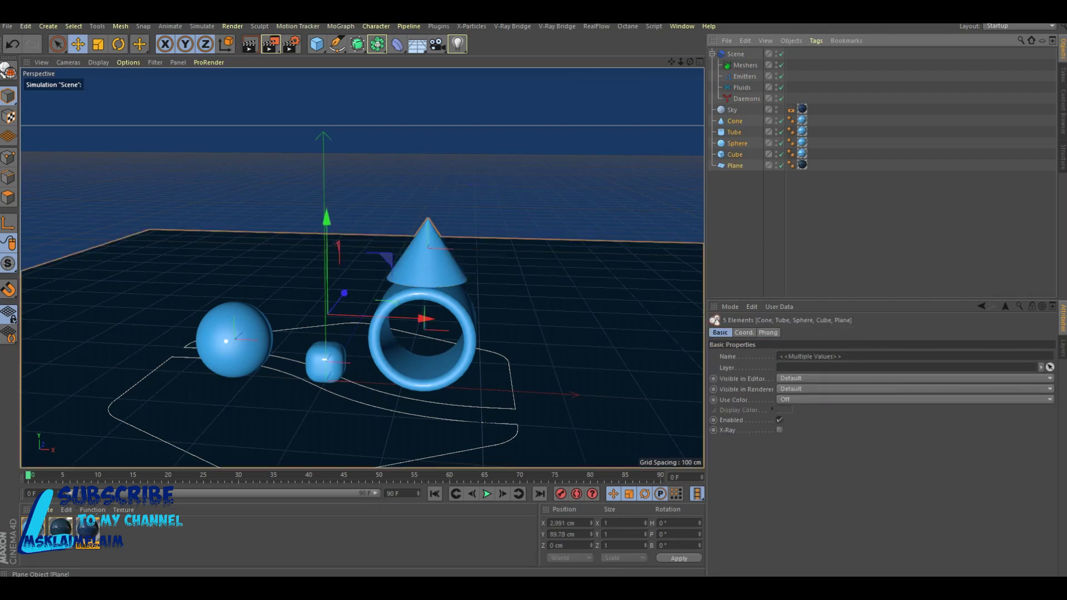
pyautogui.rightClick(739, 166)
pyautogui.moveTo(776, 198)
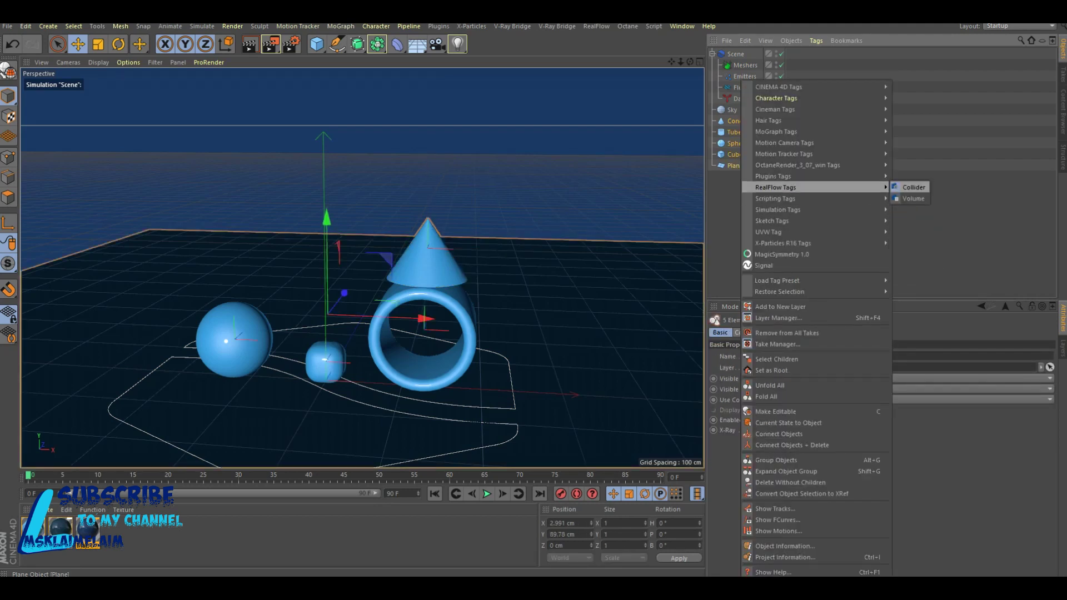
pyautogui.click(914, 188)
pyautogui.click(769, 465)
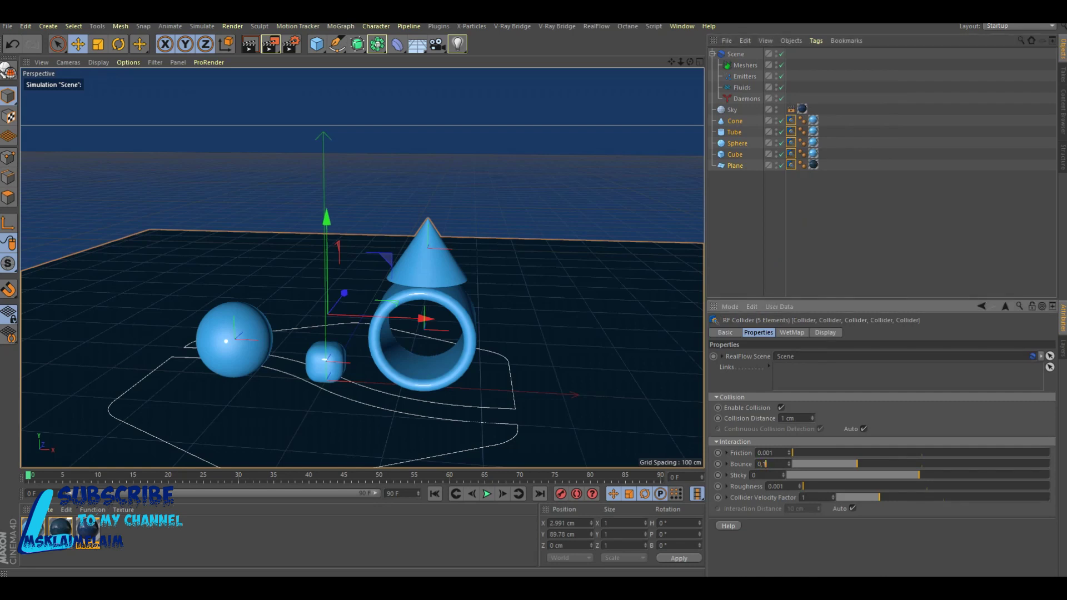
pyautogui.press('Return')
pyautogui.hotkey('shift', 'Tab')
pyautogui.write('0')
pyautogui.press('Return')
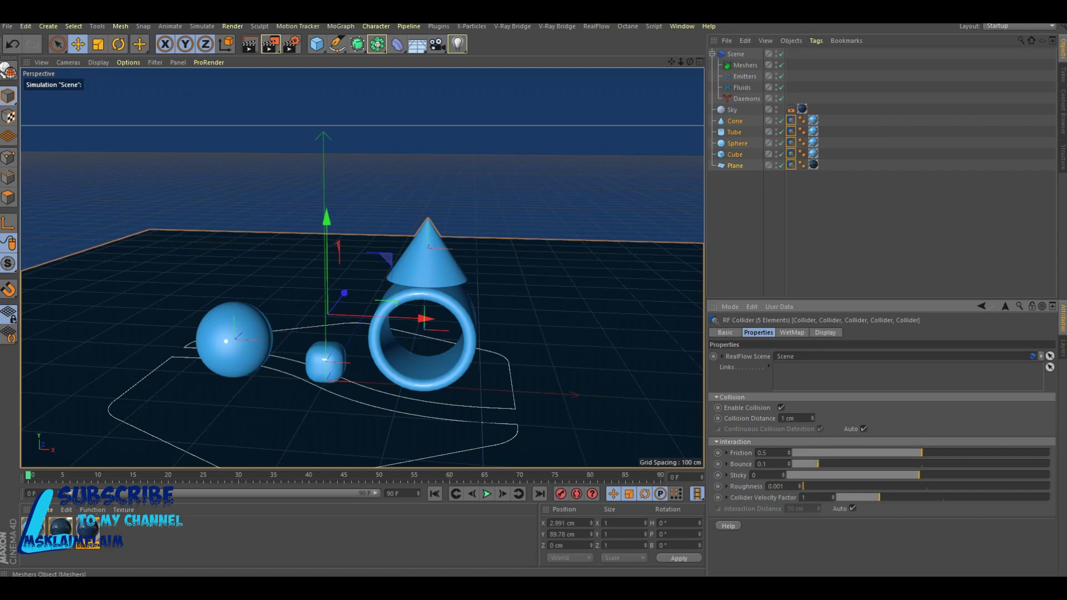
pyautogui.click(745, 76)
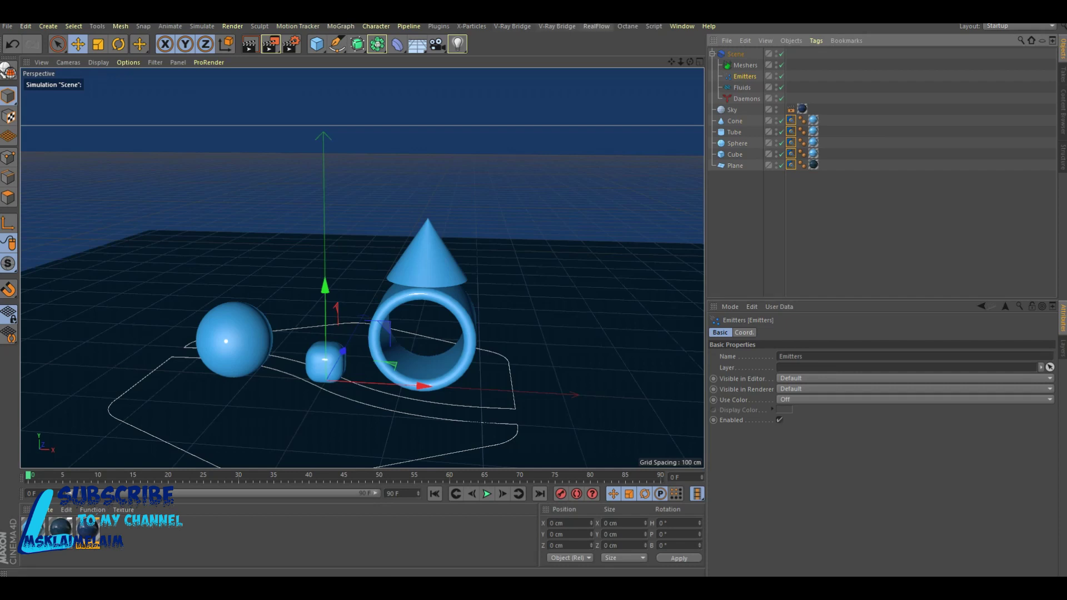
# - Add a RealFlow circle emitter with its fluid and raise it to about Y 304 cm
pyautogui.click(596, 26)
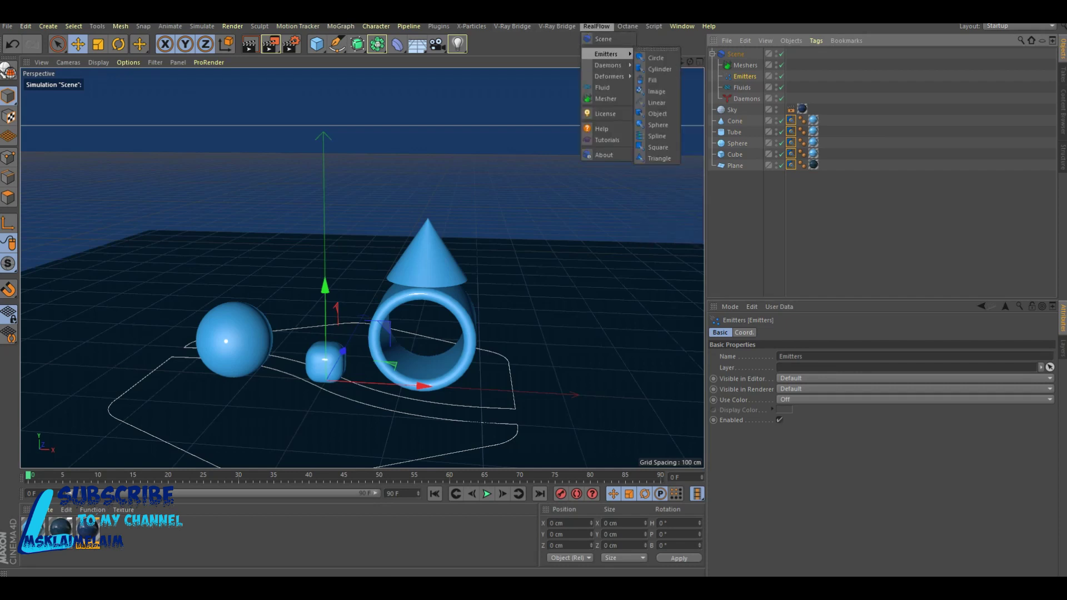
pyautogui.click(656, 57)
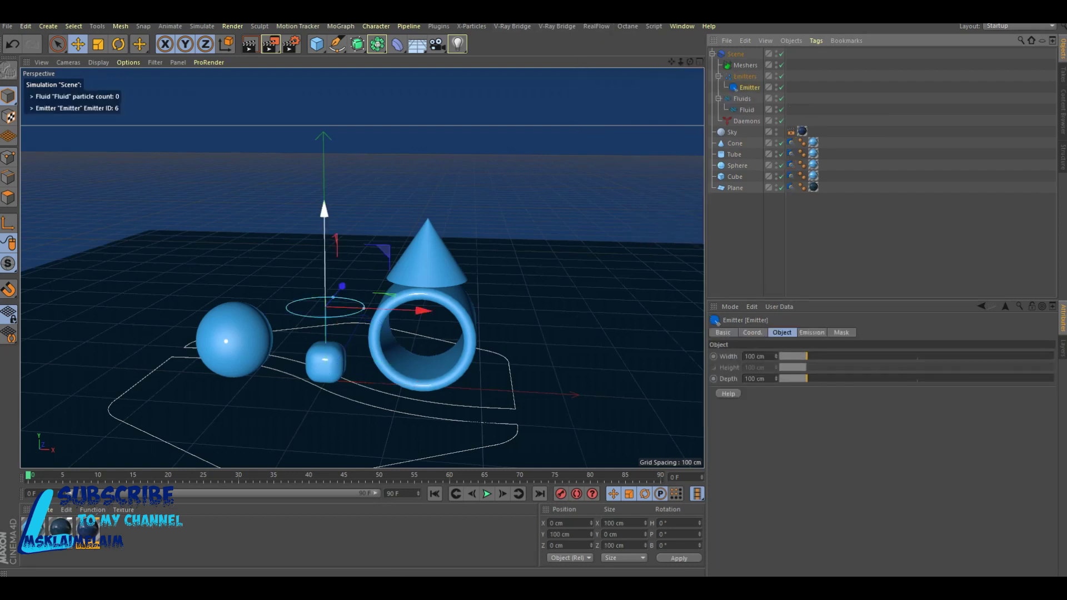
pyautogui.moveTo(324, 210); pyautogui.dragTo(324, 78)
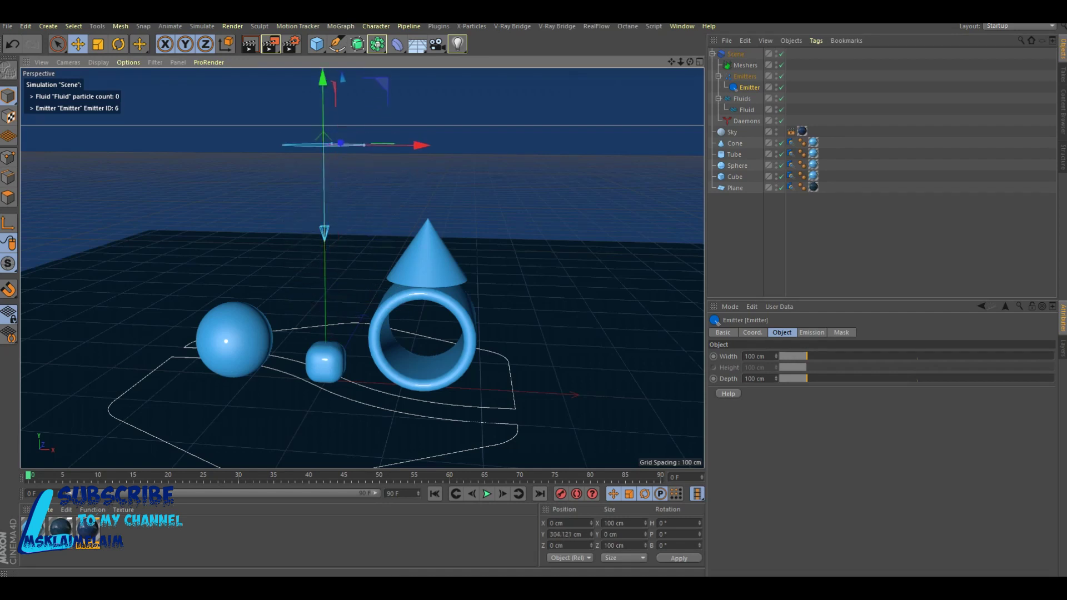
# - Set the emitter's width and depth to 20 cm
pyautogui.click(755, 357)
pyautogui.write('2')
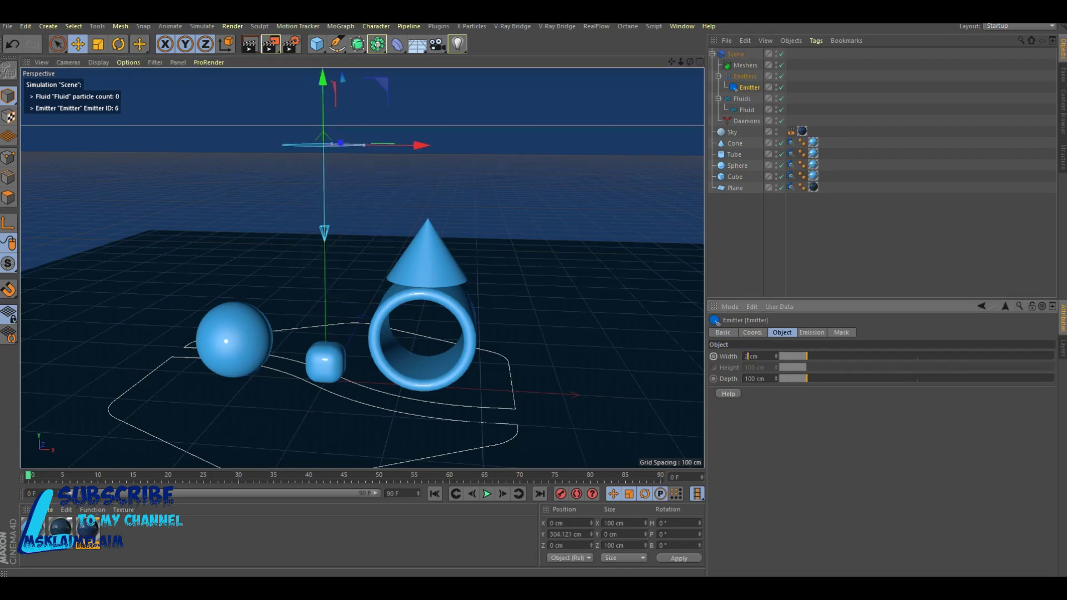
pyautogui.press('Tab')
pyautogui.write('2')
pyautogui.press('Return')
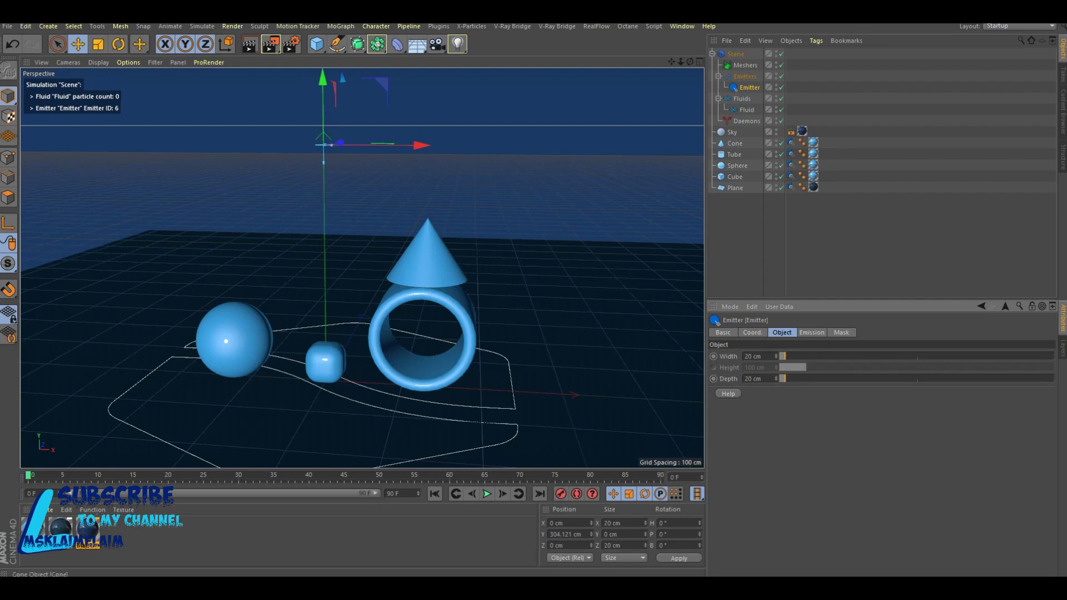
pyautogui.press('F5')
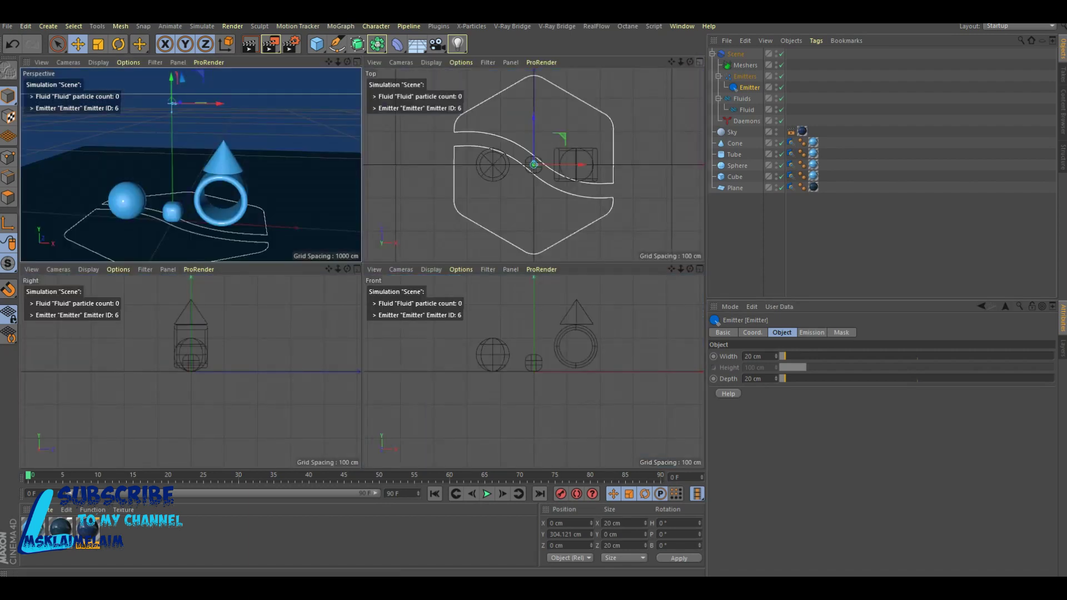
# - Maximize the top view and set the timeline end frame to 500
pyautogui.press('F2')
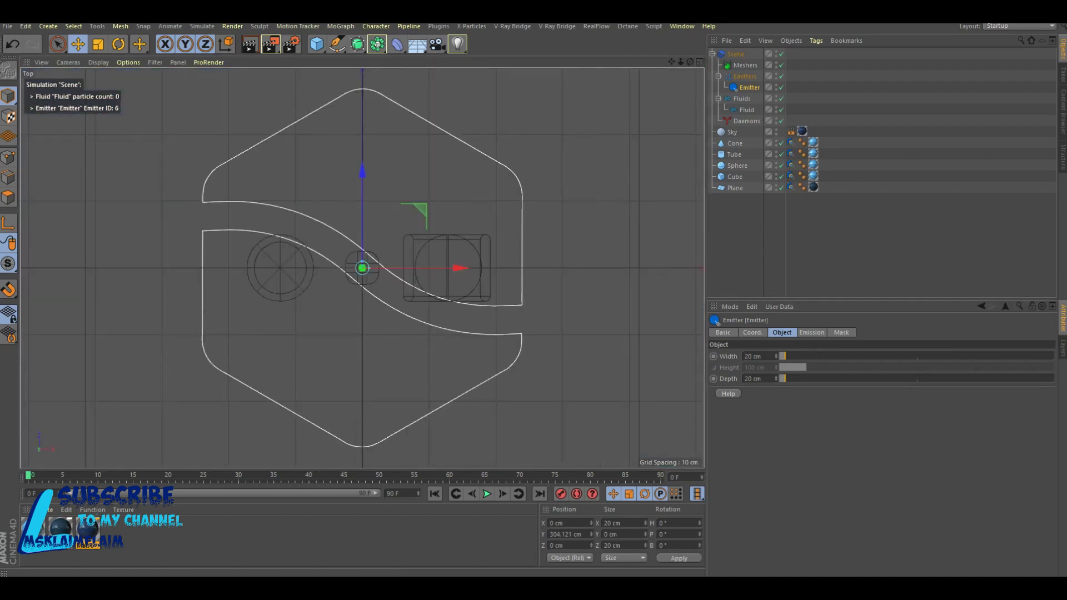
pyautogui.doubleClick(394, 494)
pyautogui.write('500')
pyautogui.press('Return')
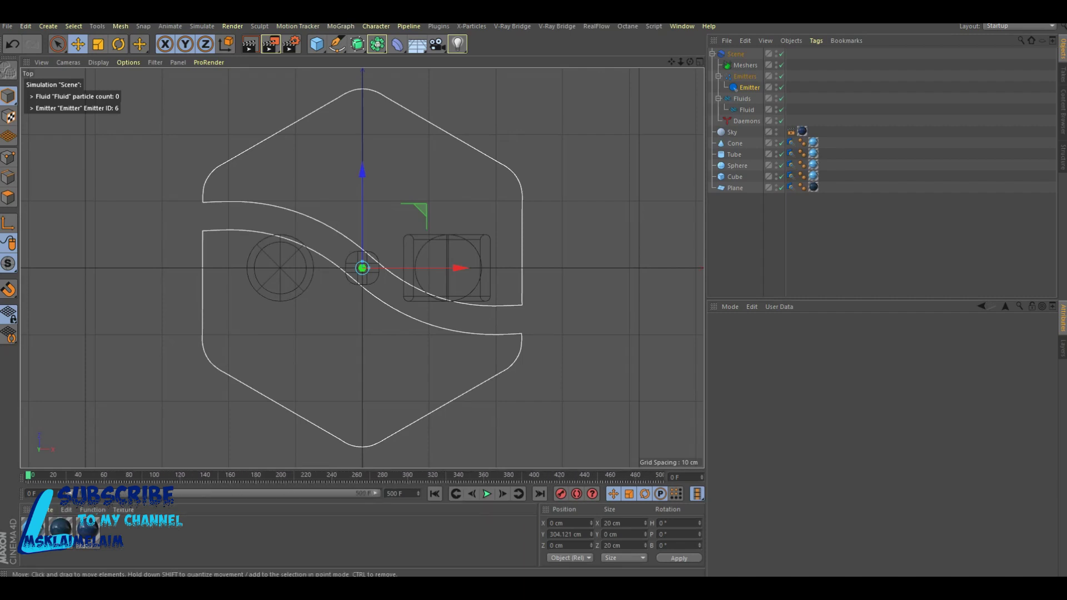
# - Review the emitter and Liquid - PBD fluid settings, then select the Daemons group
pyautogui.click(749, 88)
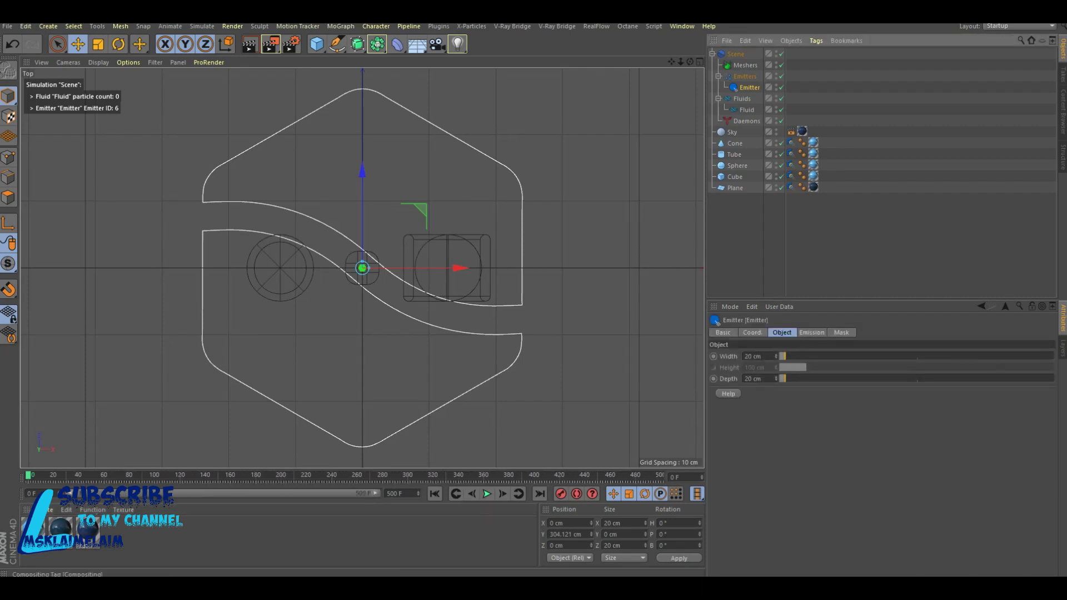
pyautogui.click(747, 110)
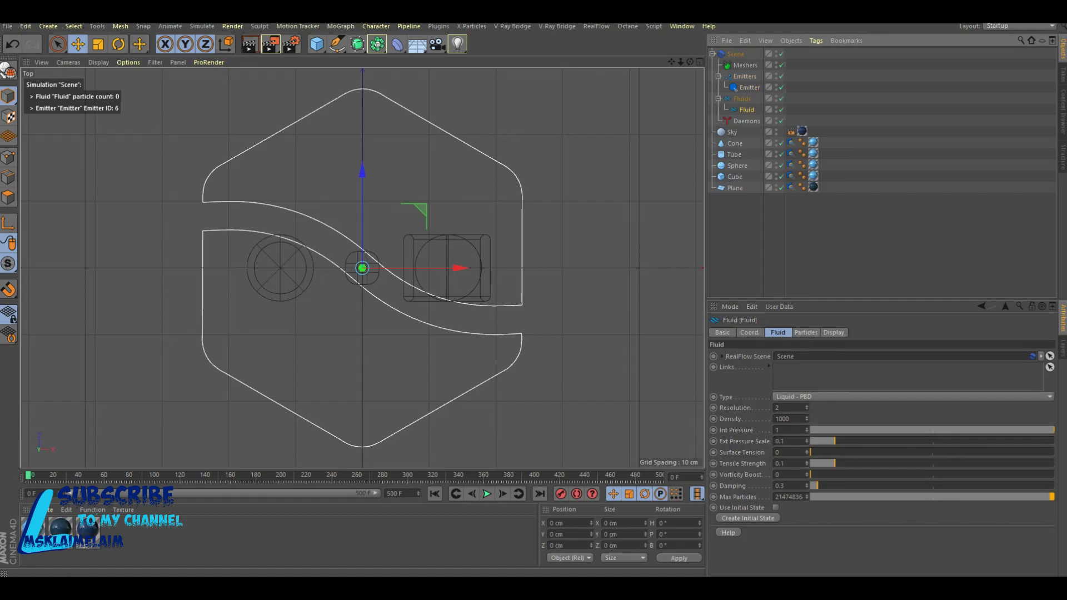
pyautogui.click(806, 332)
pyautogui.click(778, 332)
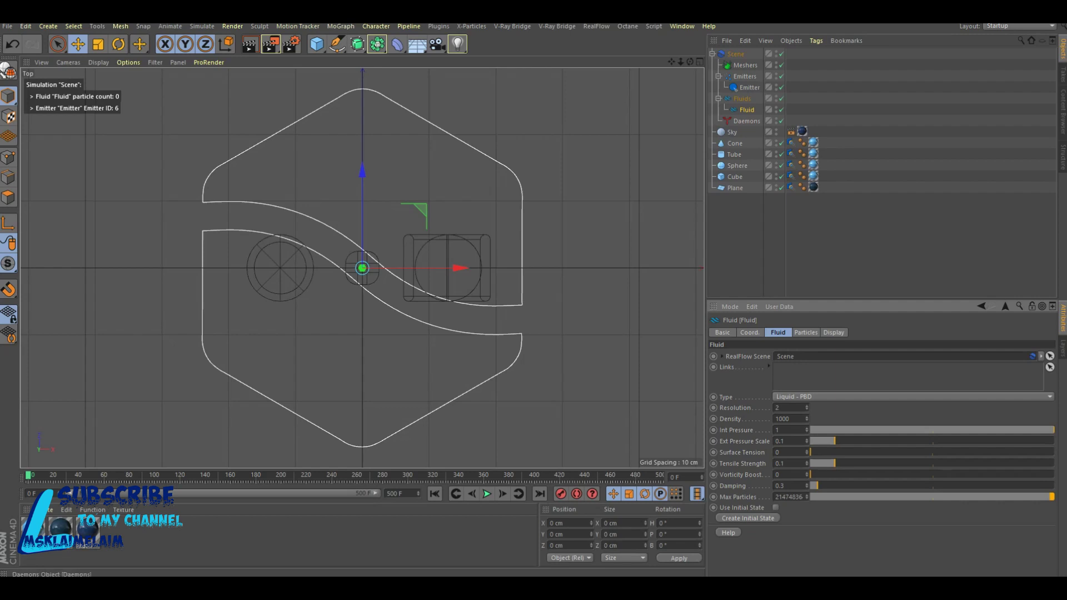
pyautogui.click(746, 121)
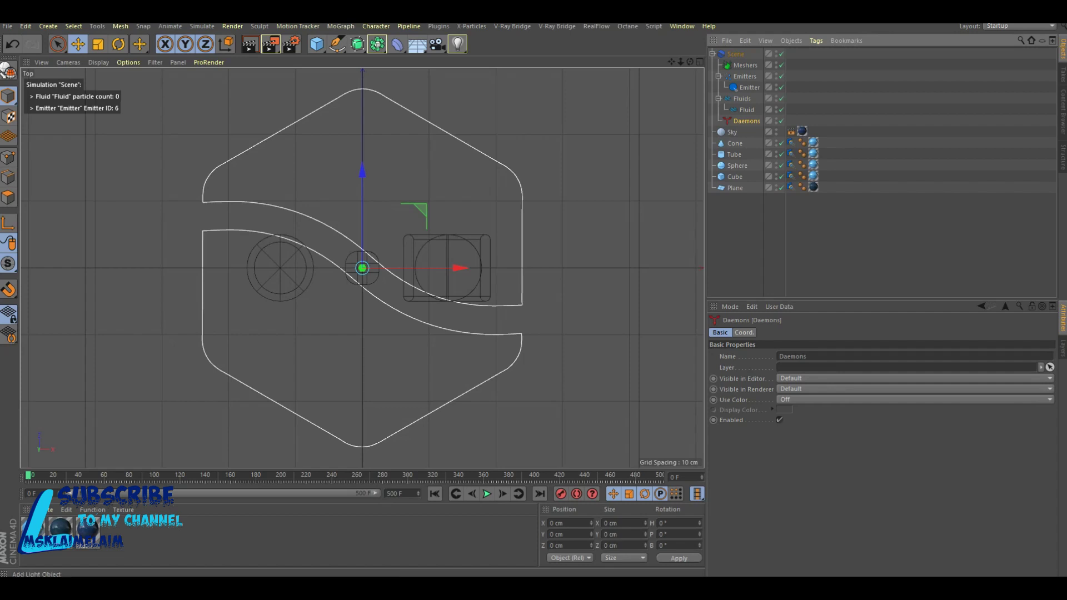
# - Add a gravity daemon acting on the fluid with strength 800 cm
pyautogui.click(596, 26)
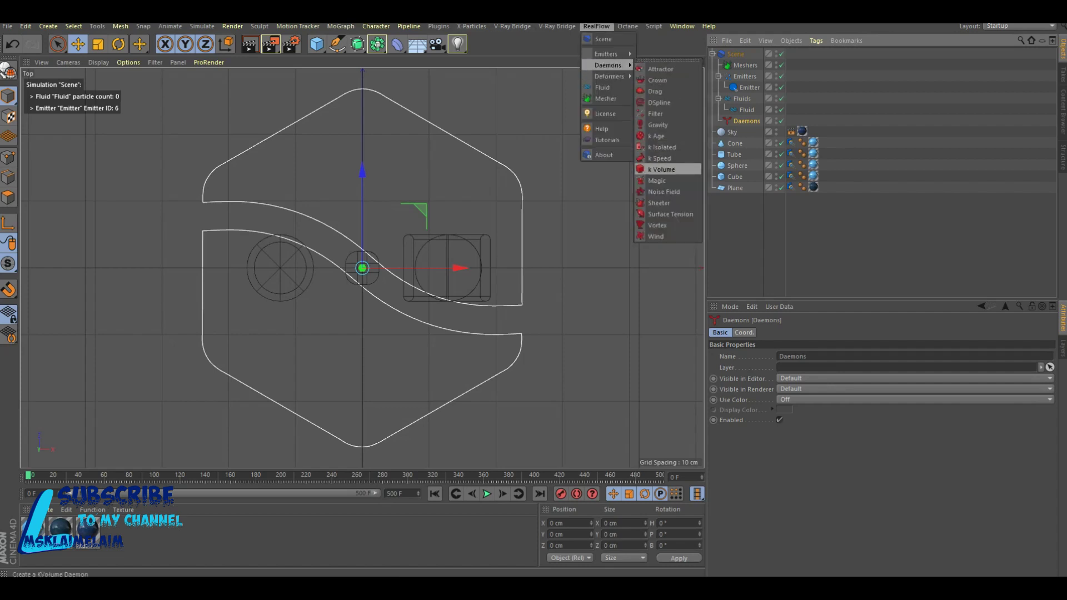
pyautogui.click(658, 125)
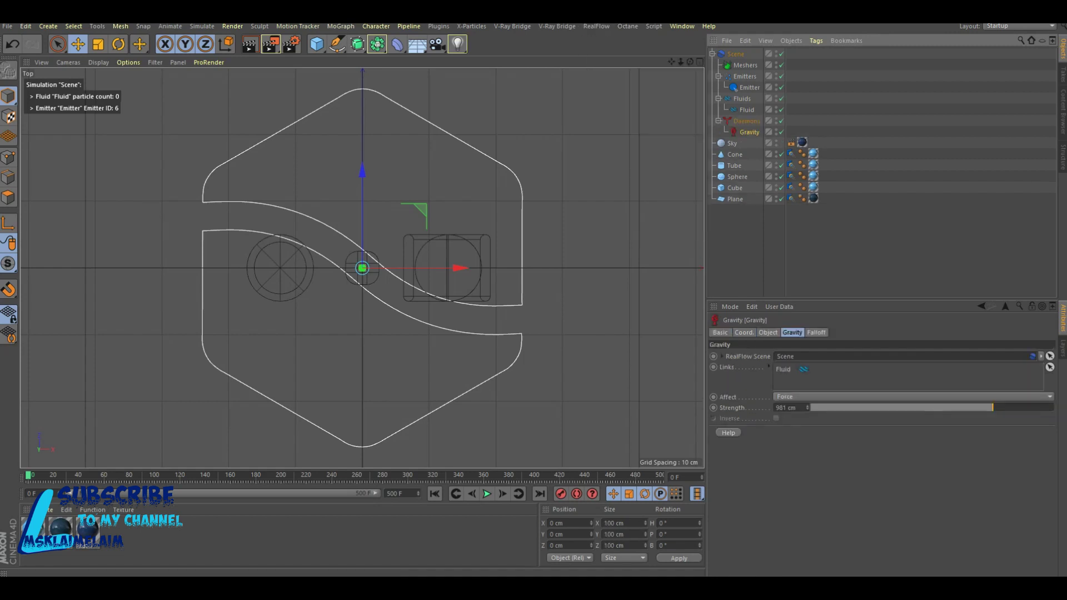
pyautogui.click(789, 407)
pyautogui.write('800')
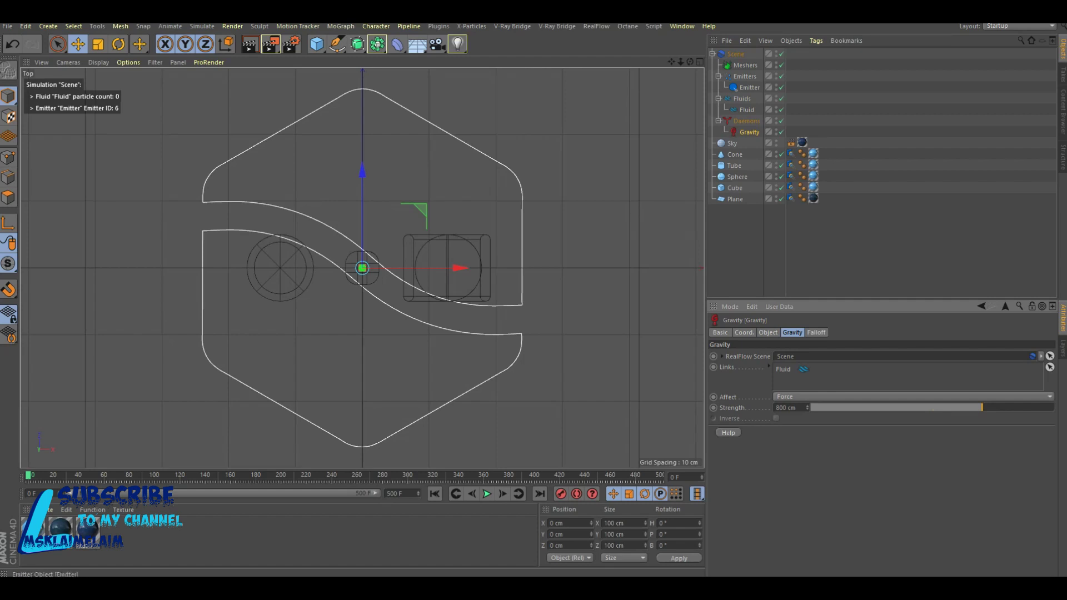
pyautogui.click(749, 87)
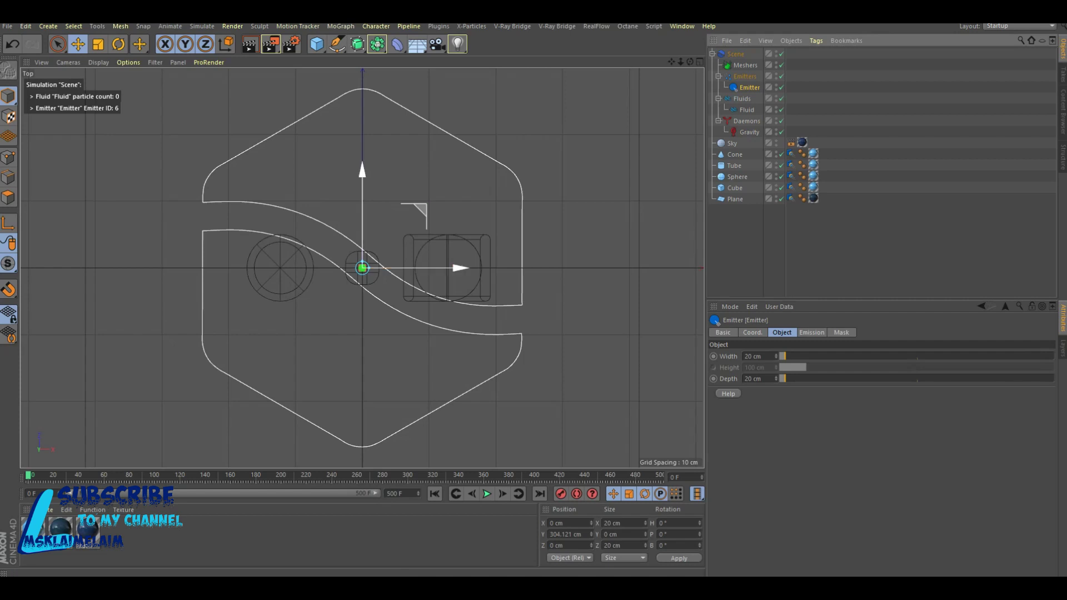
# - Drag the emitter around the top view over the objects while previewing the animation
pyautogui.moveTo(363, 268); pyautogui.dragTo(222, 270)
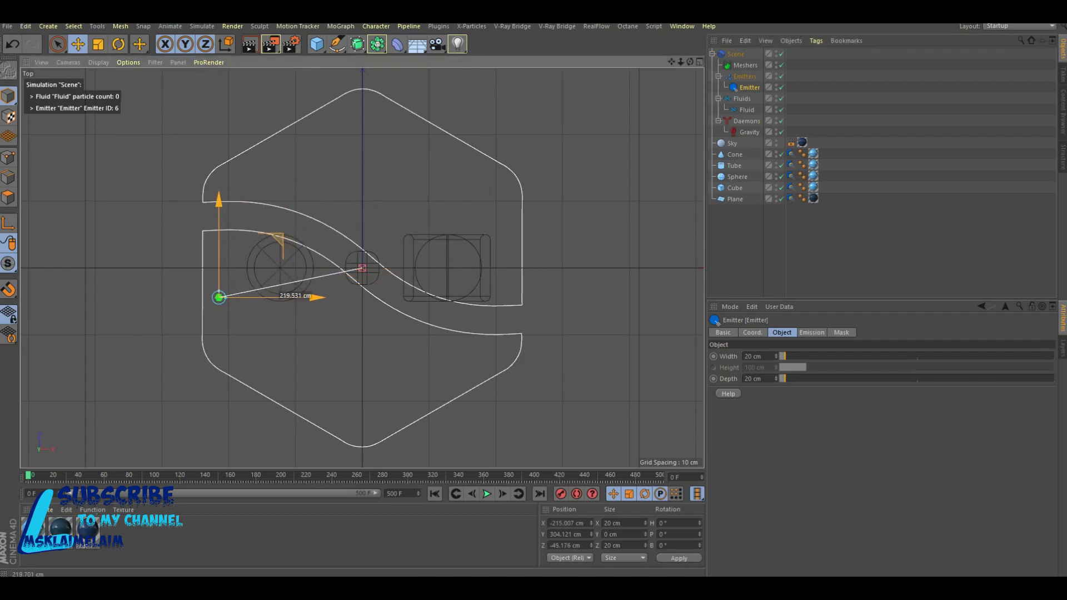
pyautogui.moveTo(223, 271); pyautogui.dragTo(222, 266)
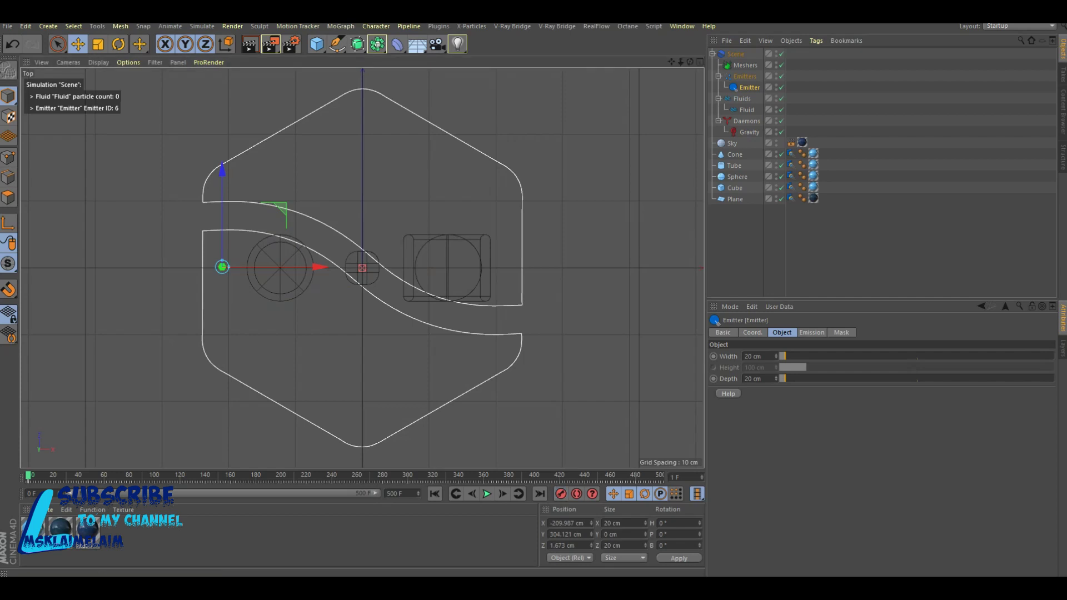
pyautogui.press('F8')
pyautogui.moveTo(223, 267); pyautogui.dragTo(366, 233)
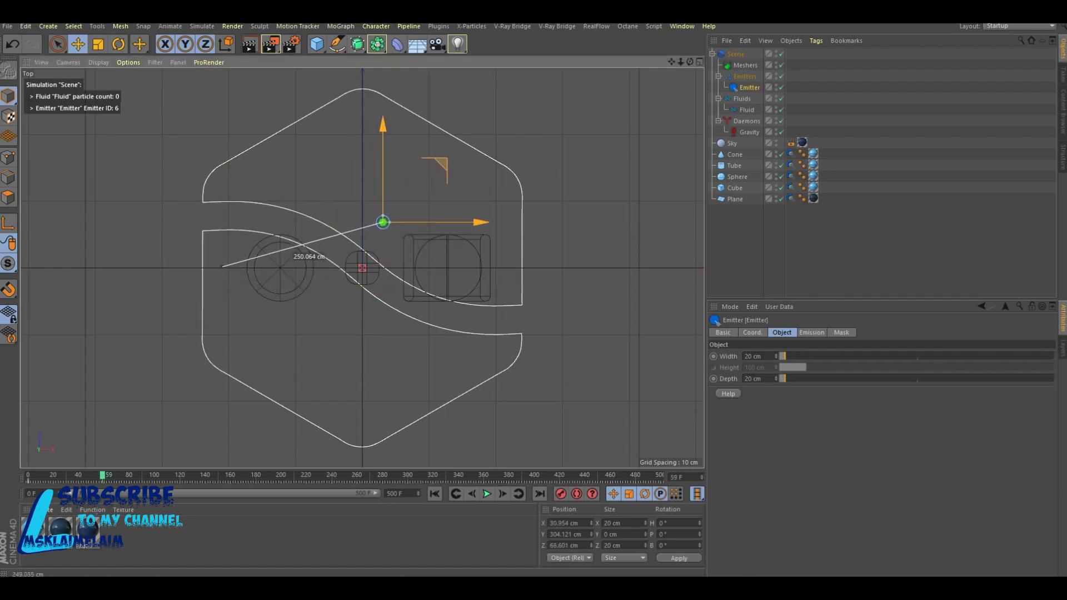
pyautogui.moveTo(366, 233); pyautogui.dragTo(388, 232)
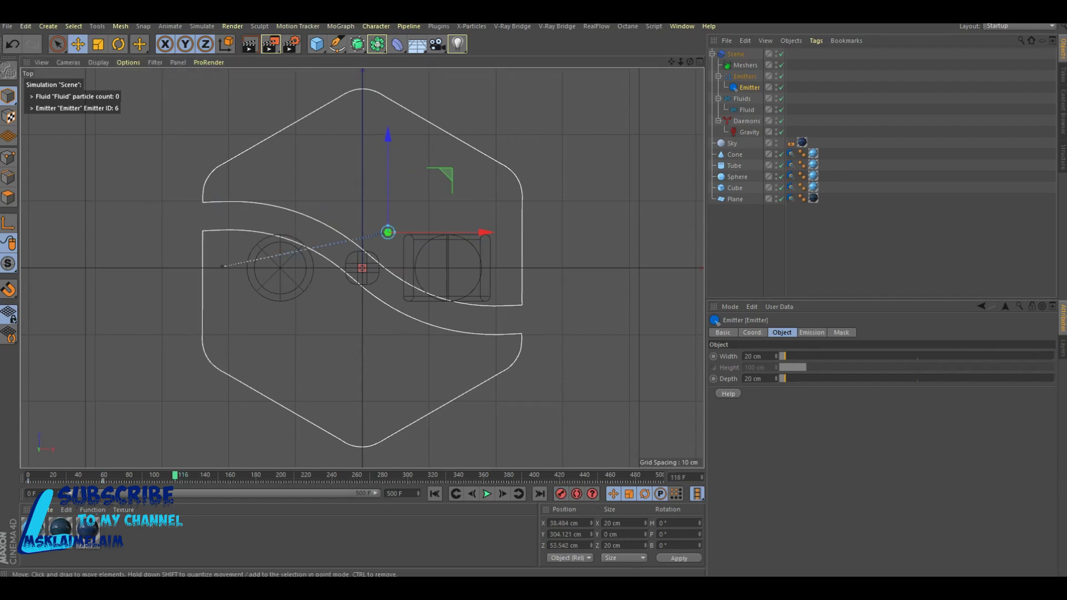
pyautogui.moveTo(388, 232); pyautogui.dragTo(356, 332)
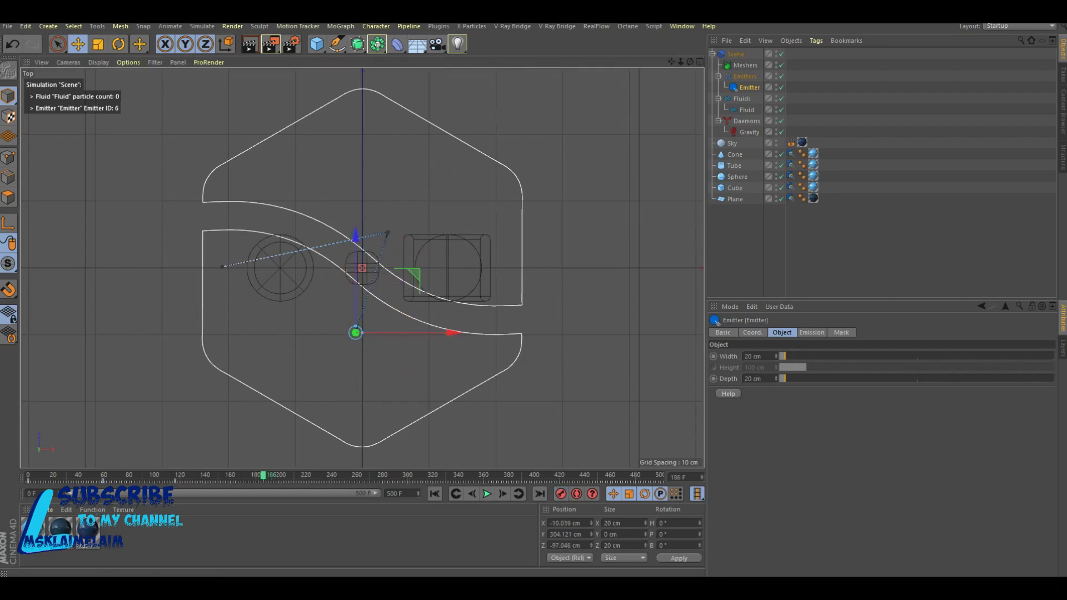
pyautogui.moveTo(356, 332); pyautogui.dragTo(508, 220)
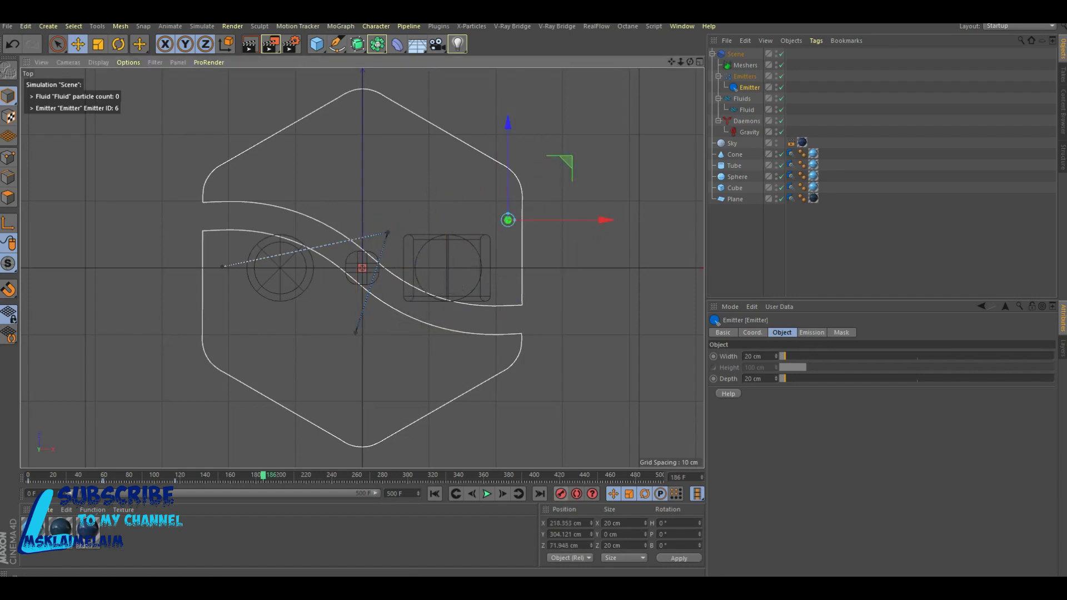
# - Keyframe the emitter's looping path over the objects, then show perspective, top, right and front views
pyautogui.click(560, 494)
pyautogui.moveTo(263, 476); pyautogui.dragTo(344, 477)
pyautogui.moveTo(508, 221)
pyautogui.mouseDown()
pyautogui.moveTo(465, 349)
pyautogui.moveTo(409, 369)
pyautogui.moveTo(412, 229)
pyautogui.moveTo(348, 184)
pyautogui.mouseUp()
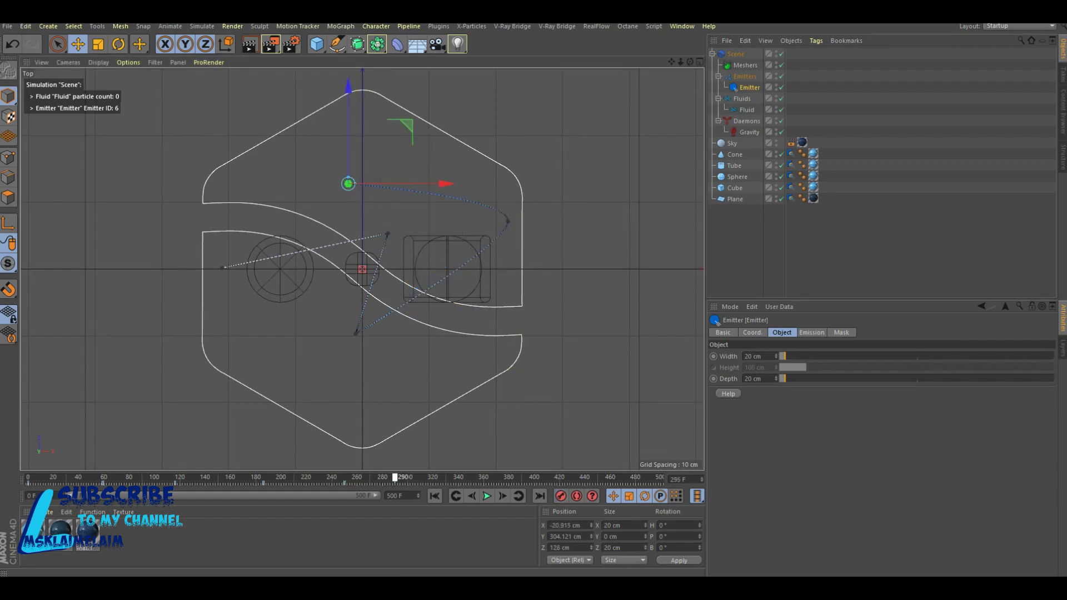
pyautogui.moveTo(348, 184); pyautogui.dragTo(269, 285)
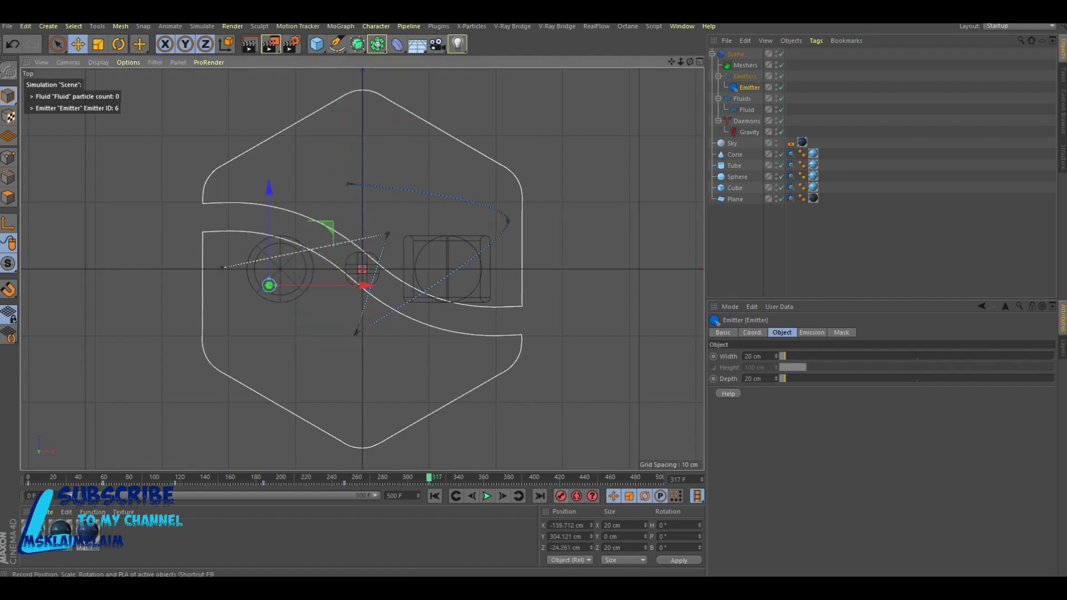
pyautogui.press('F8')
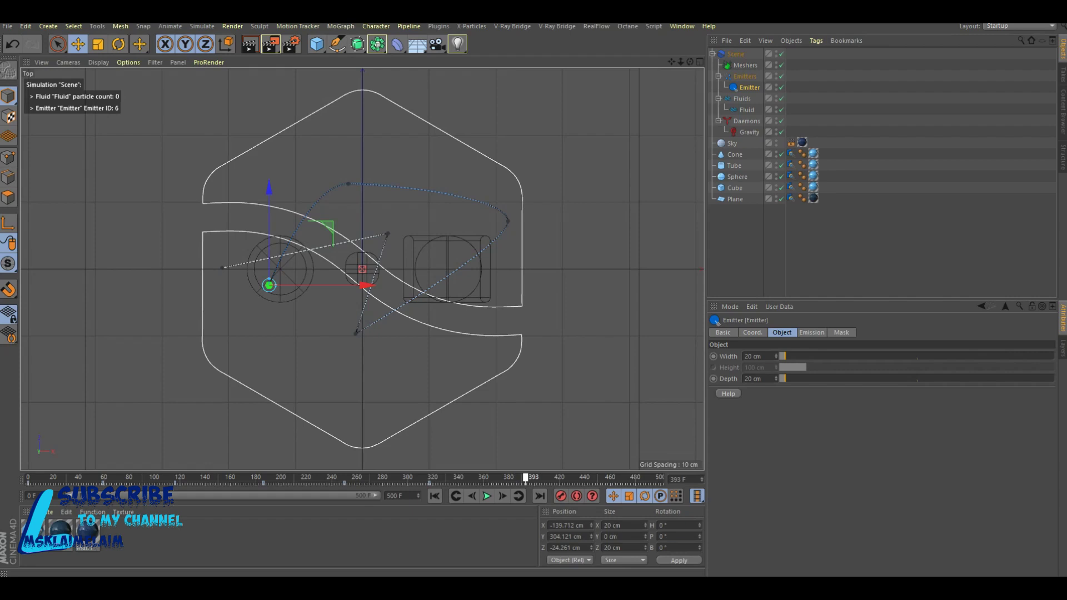
pyautogui.moveTo(269, 285)
pyautogui.mouseDown()
pyautogui.moveTo(359, 366)
pyautogui.moveTo(383, 366)
pyautogui.mouseUp()
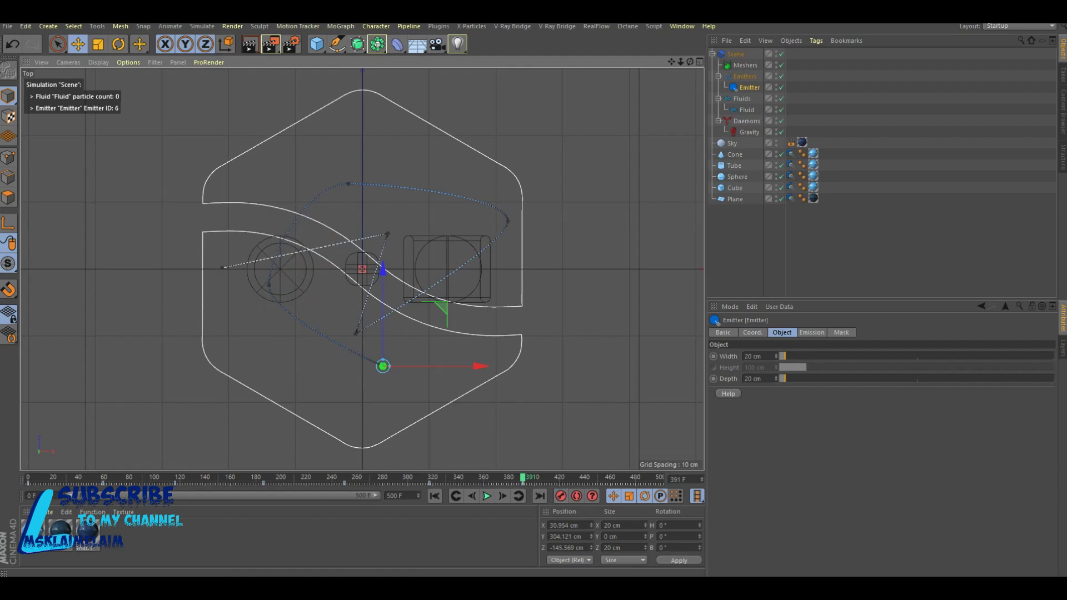
pyautogui.press('F8')
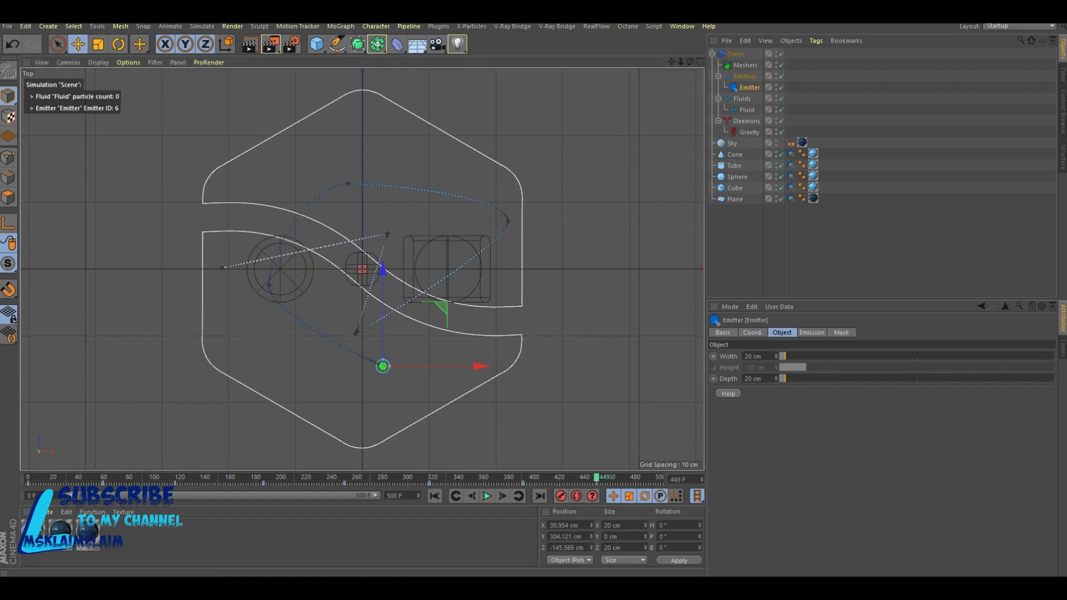
pyautogui.moveTo(383, 366)
pyautogui.mouseDown()
pyautogui.moveTo(419, 191)
pyautogui.moveTo(420, 206)
pyautogui.mouseUp()
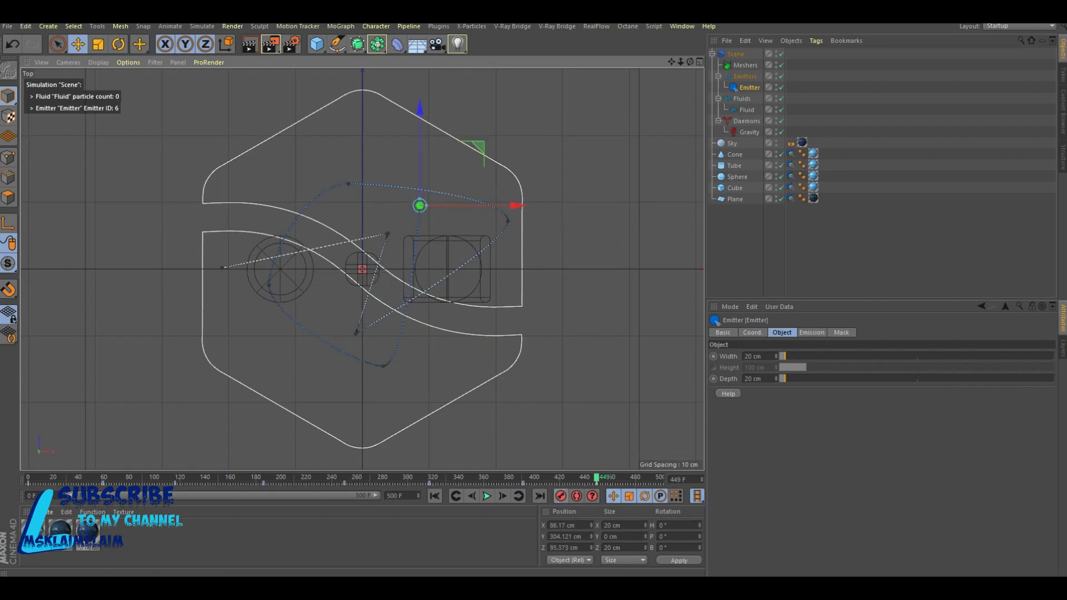
pyautogui.click(700, 61)
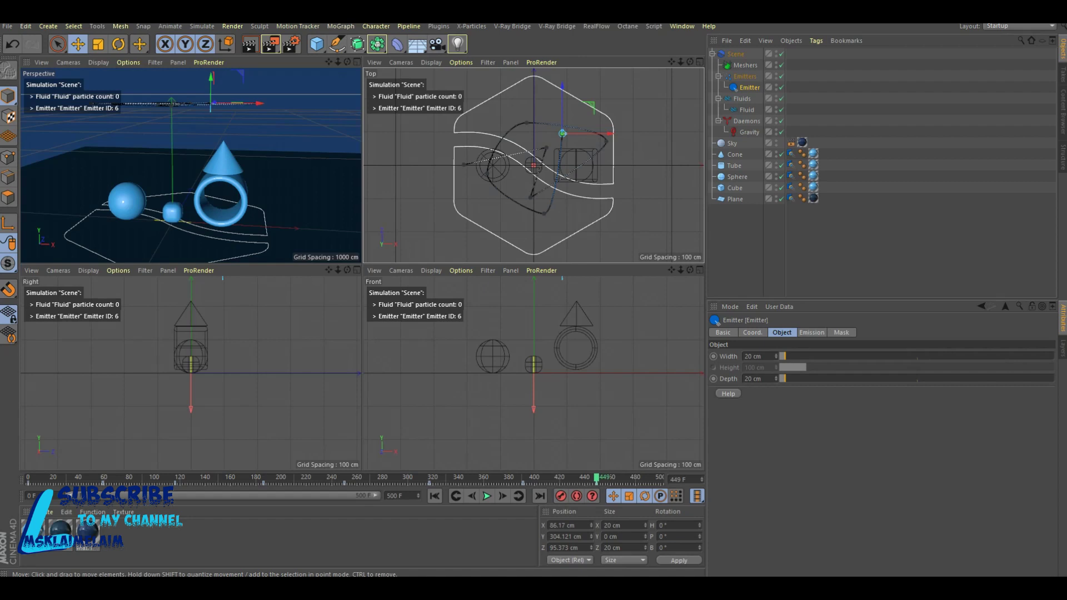
# - Maximize the perspective view, preview the fluid from frame 0, and create material Mat.2
pyautogui.click(357, 62)
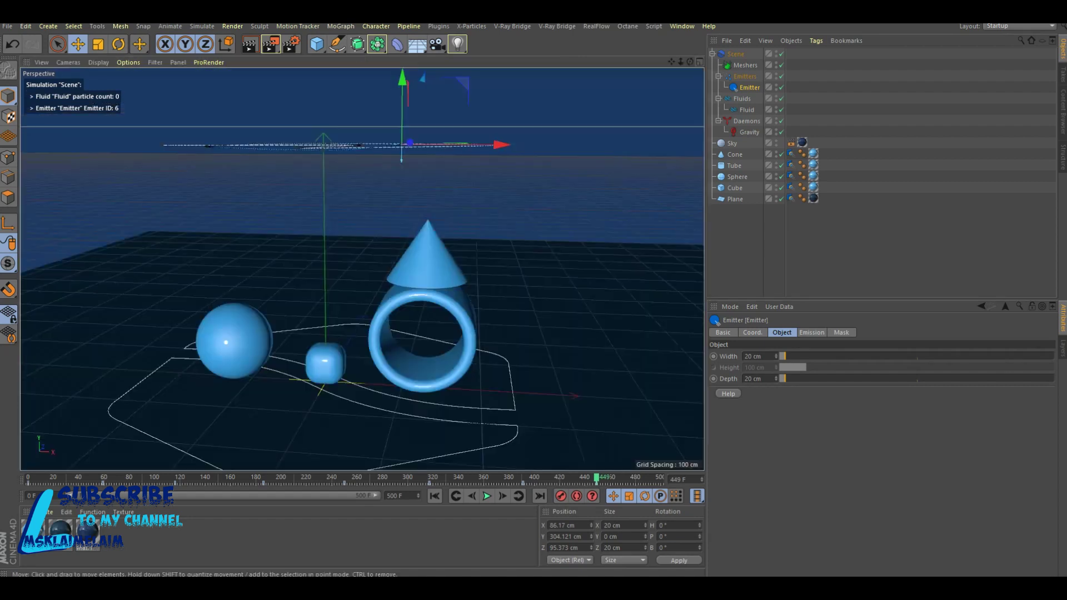
pyautogui.click(435, 496)
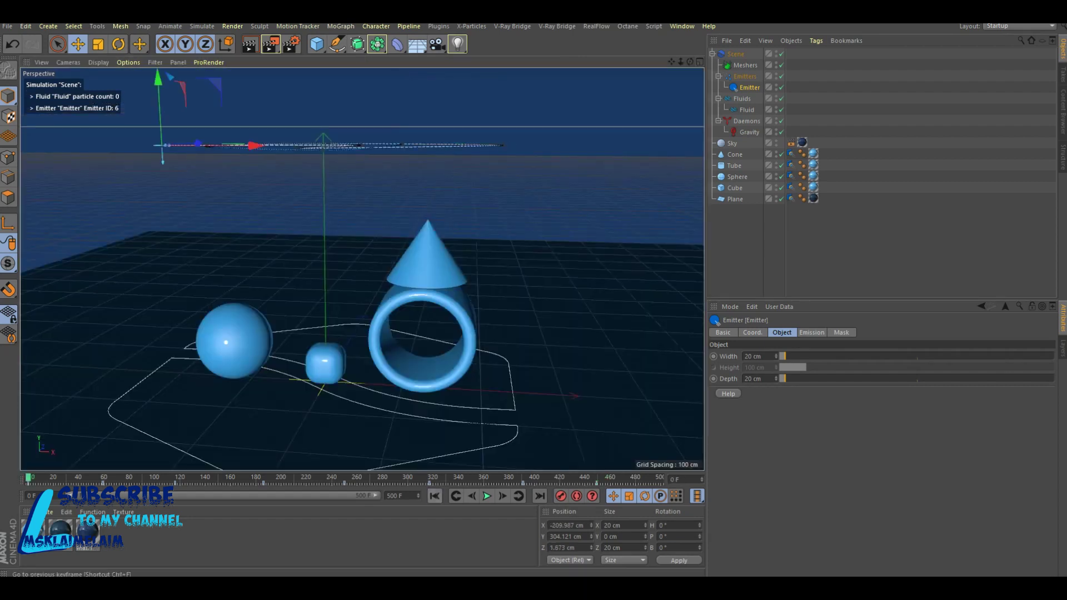
pyautogui.click(487, 496)
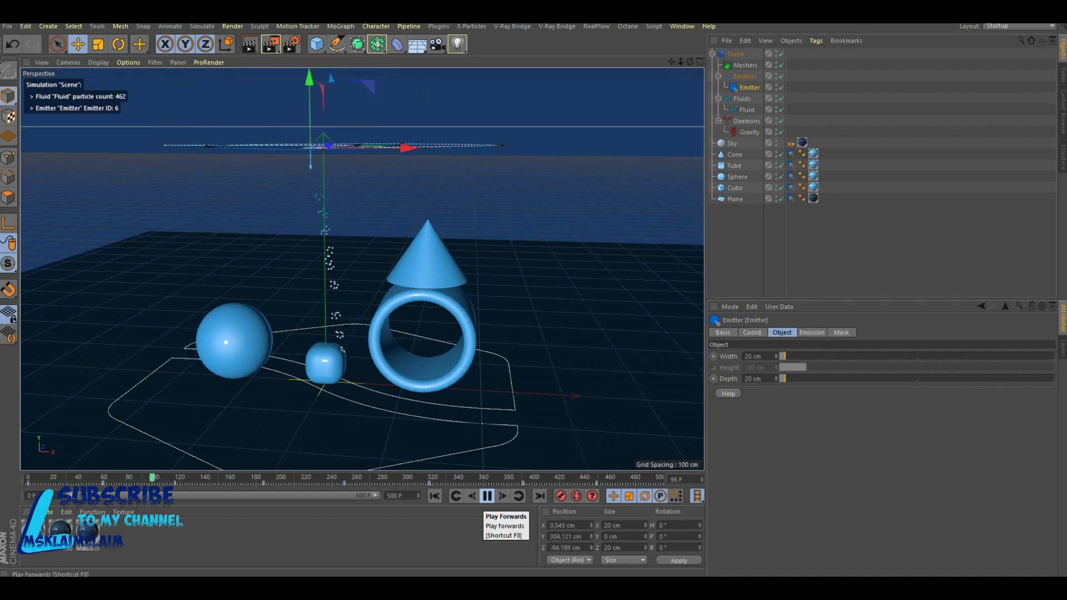
pyautogui.click(486, 496)
pyautogui.click(435, 496)
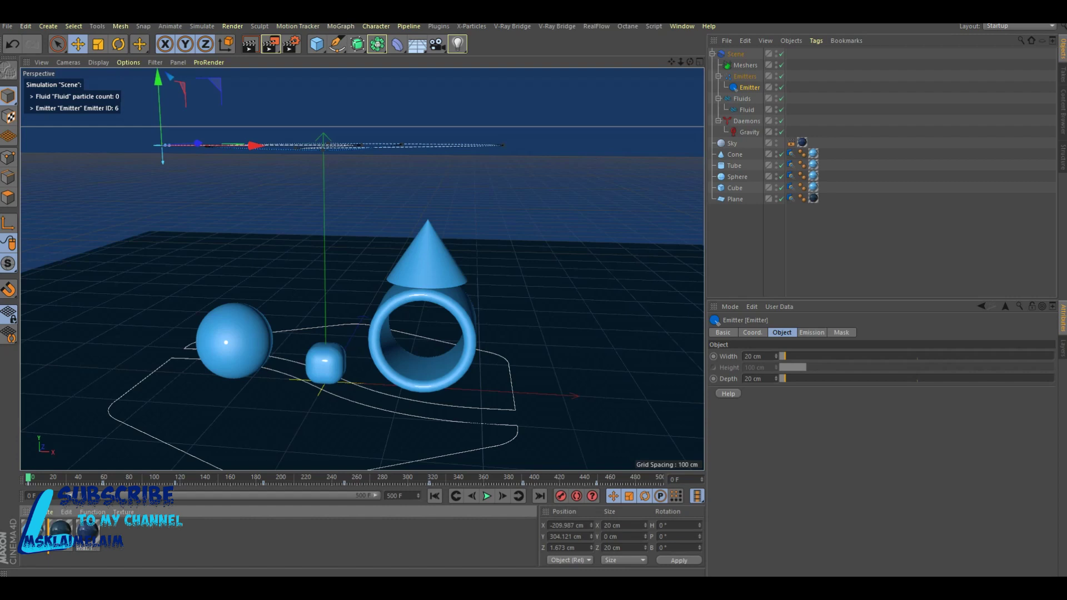
pyautogui.hotkey('ctrl', 'n')
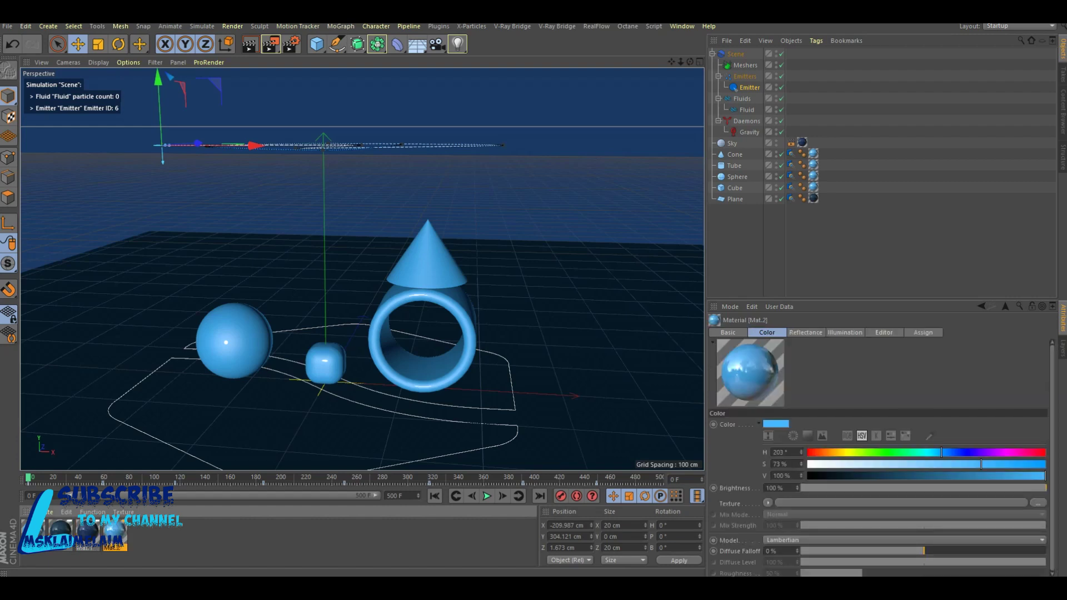
# - Colour Mat.2 pink-magenta at hue 312°, saturation 81%, value 100%
pyautogui.doubleClick(114, 533)
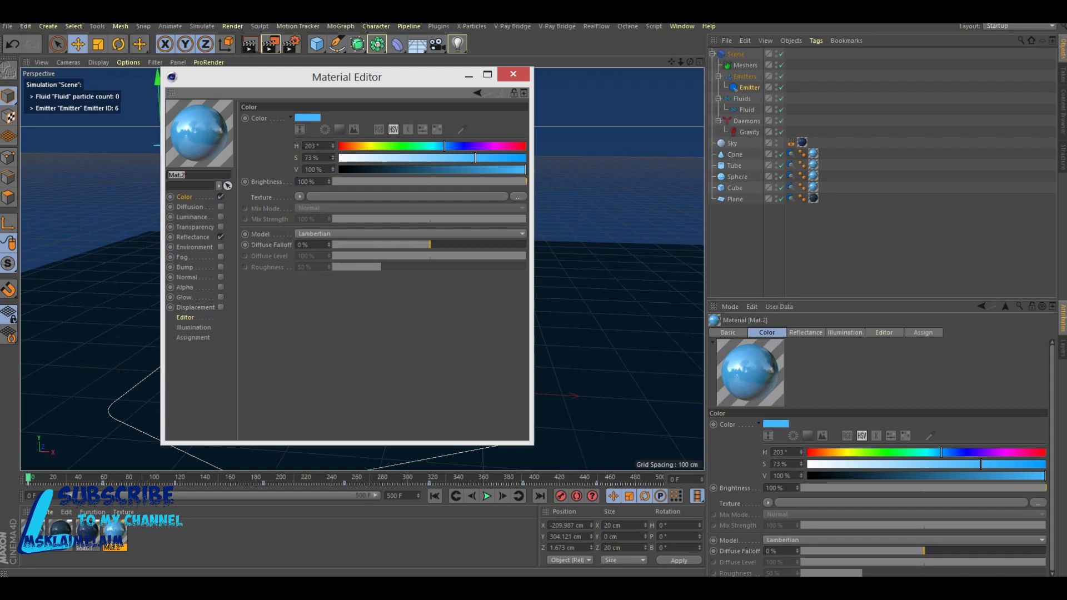
pyautogui.moveTo(444, 145); pyautogui.dragTo(486, 146)
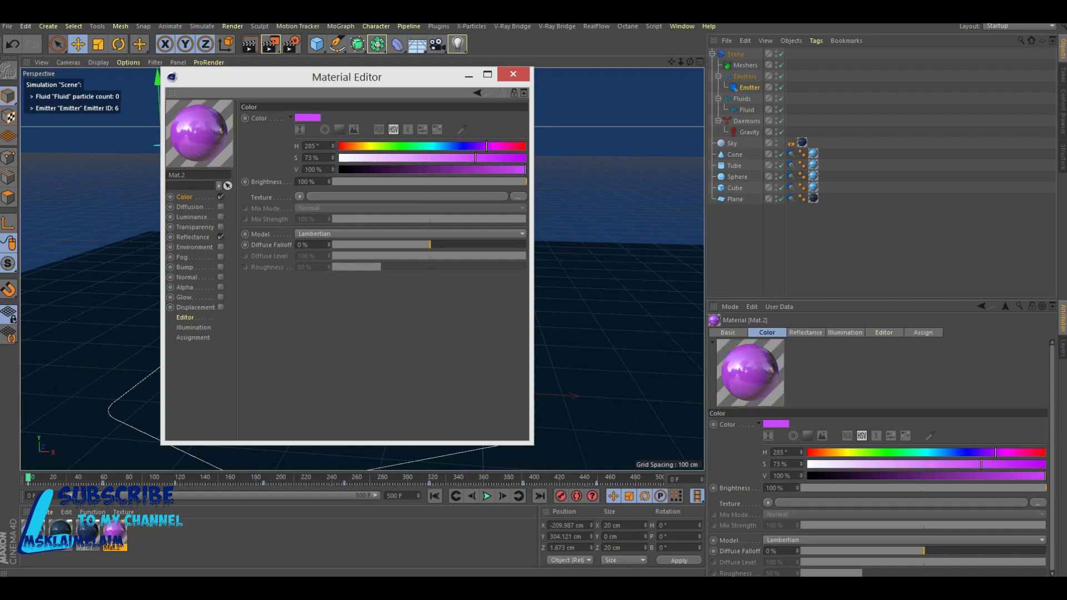
pyautogui.moveTo(487, 146); pyautogui.dragTo(496, 146)
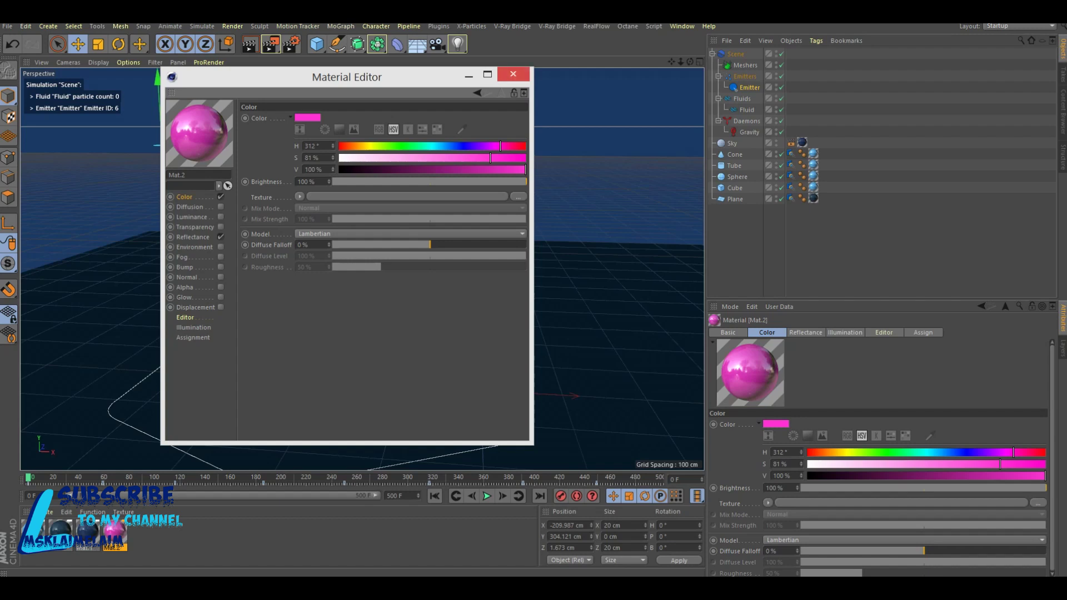
pyautogui.click(513, 74)
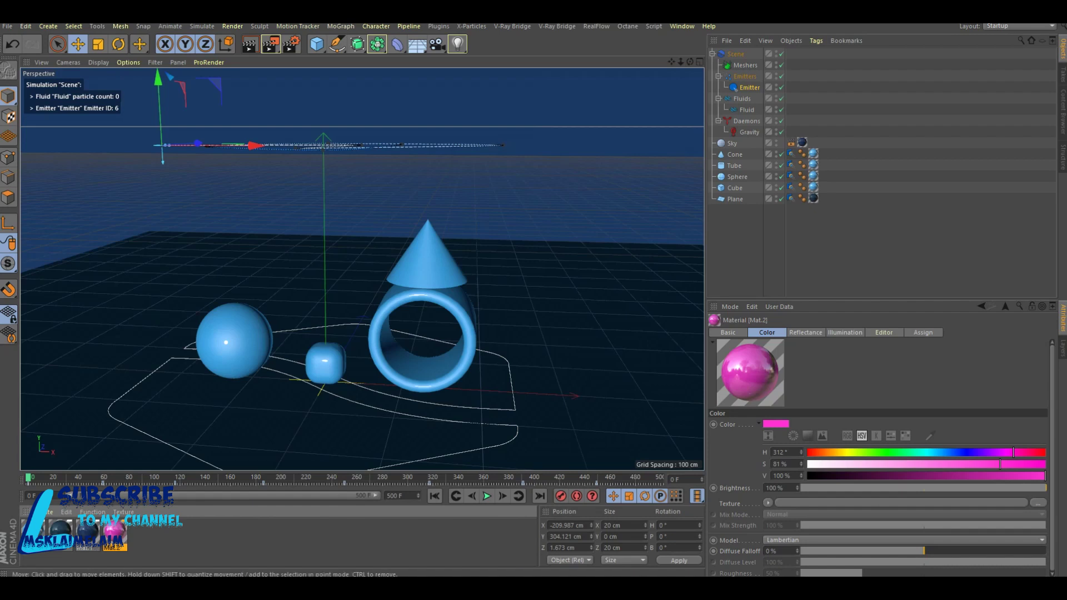
# - Add a 5 cm radius sphere and raise it above the objects
pyautogui.click(317, 44)
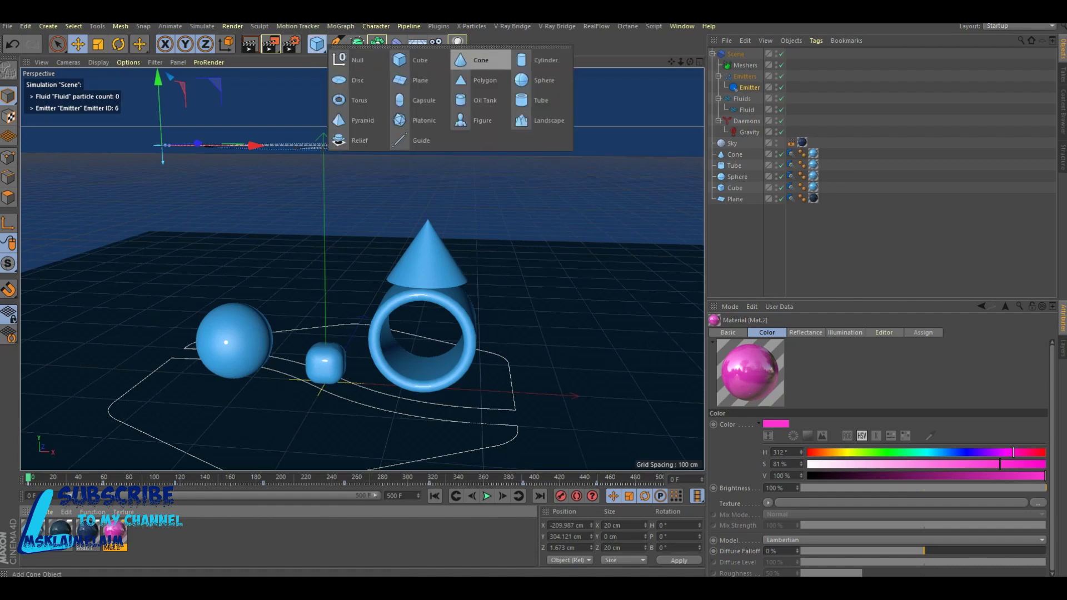
pyautogui.click(537, 80)
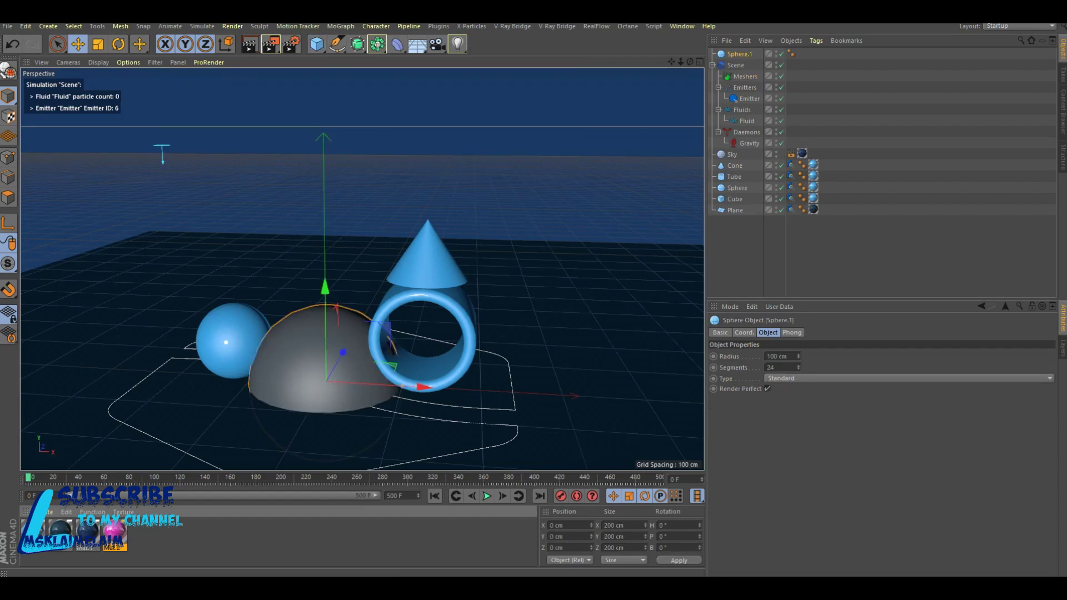
pyautogui.doubleClick(773, 357)
pyautogui.write('5')
pyautogui.press('Return')
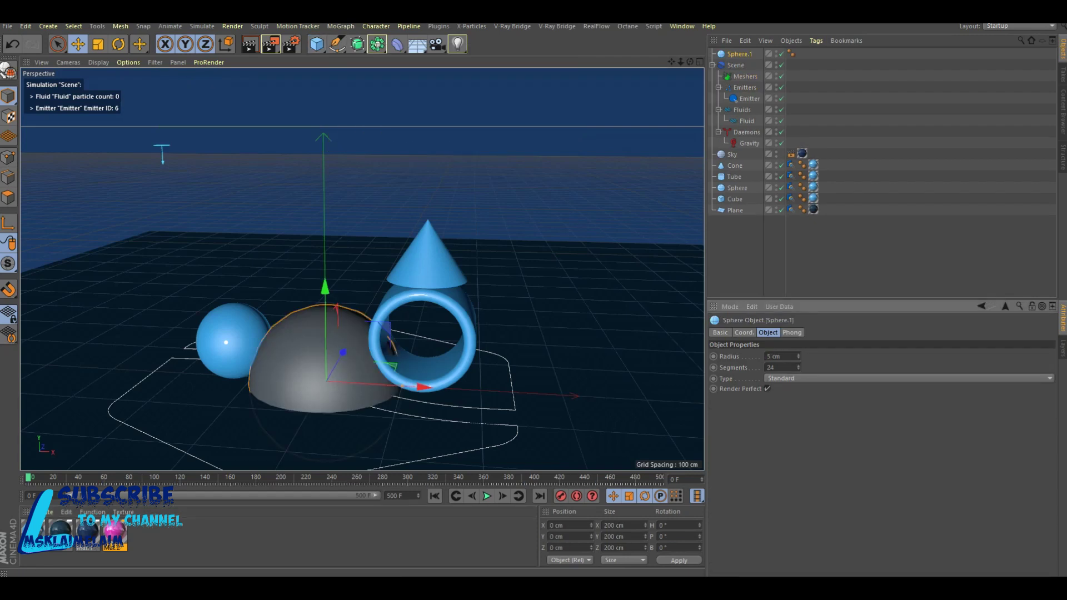
pyautogui.press('Return')
pyautogui.moveTo(325, 288); pyautogui.dragTo(325, 171)
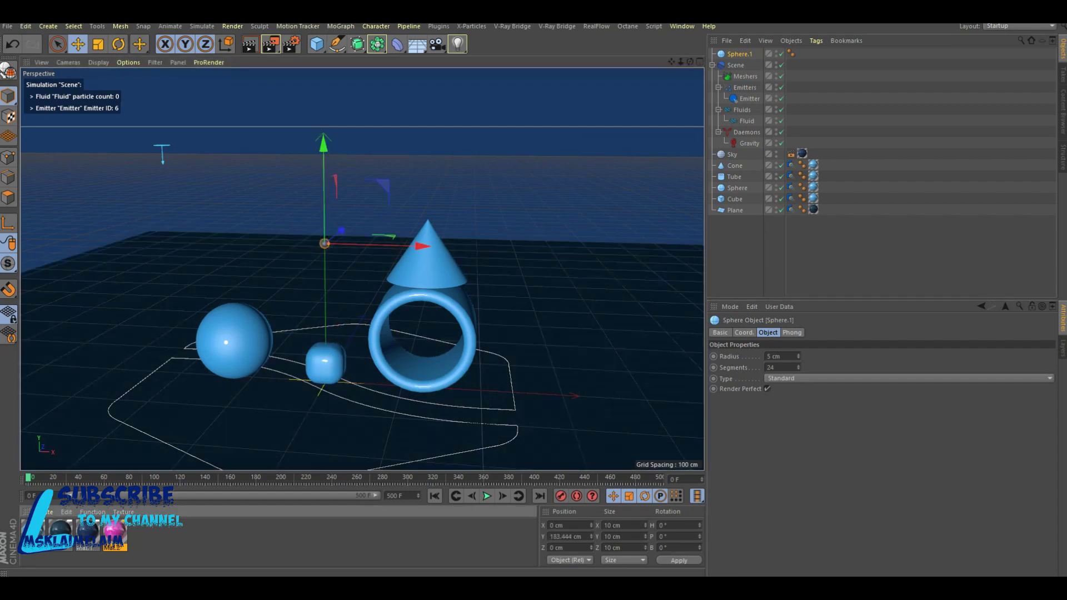
# - Apply Mat.2 to the small sphere and parent it under Fluid as the particle shape
pyautogui.moveTo(114, 533); pyautogui.dragTo(739, 53)
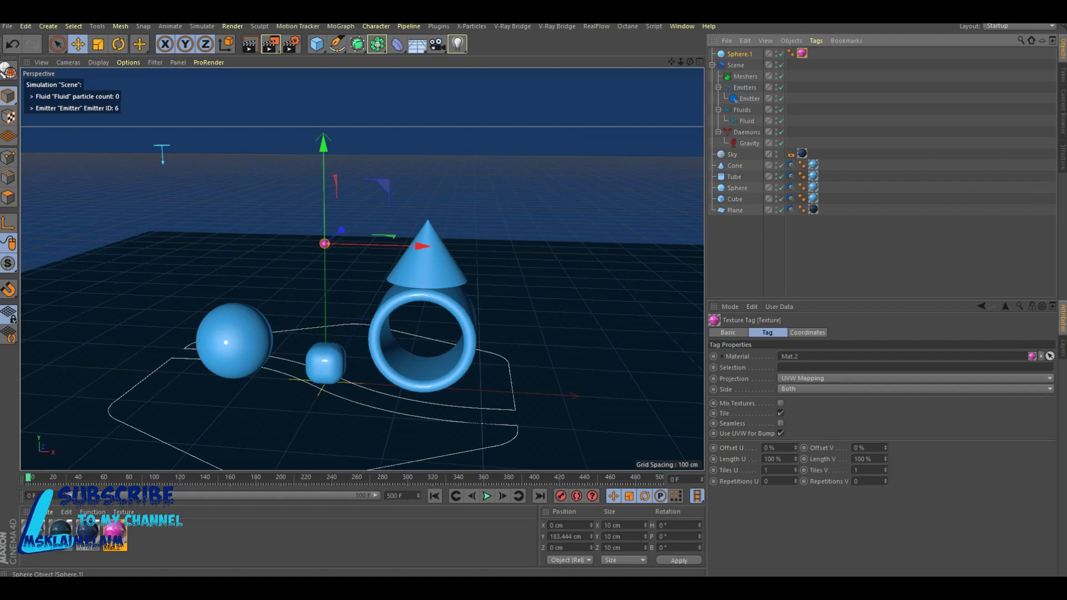
pyautogui.moveTo(738, 54); pyautogui.dragTo(747, 121)
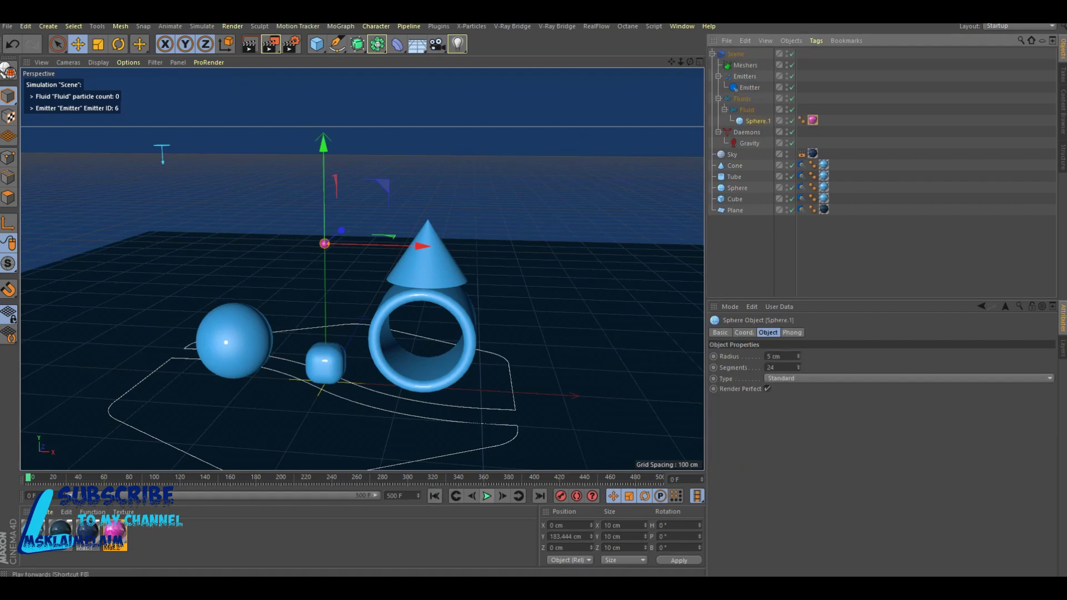
pyautogui.click(487, 496)
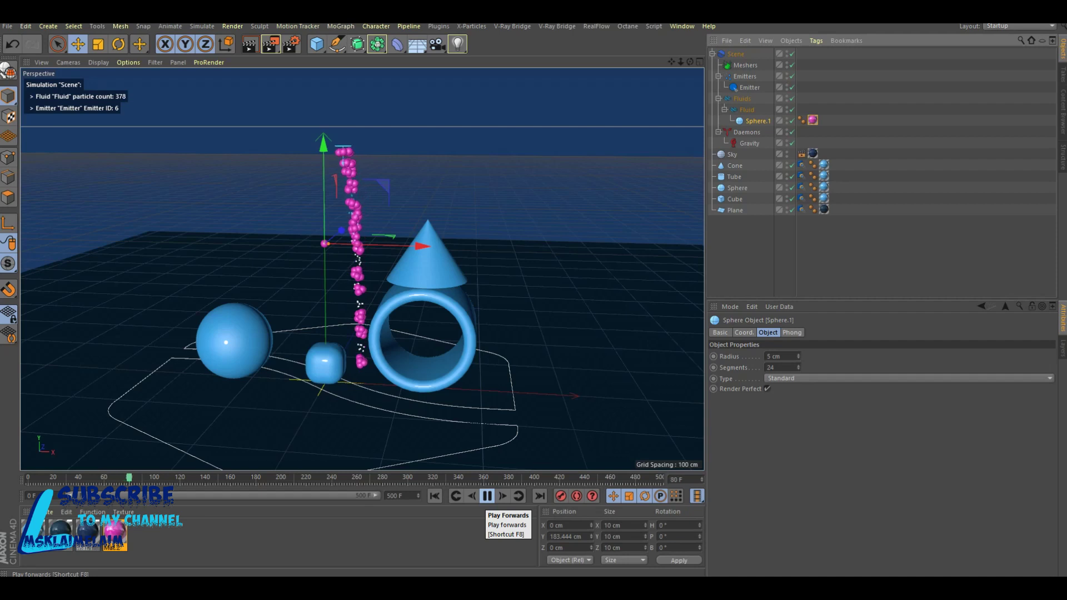
# - Stop the simulation at frame 105, check the floor's RF Collider tag, and render the view
pyautogui.click(486, 497)
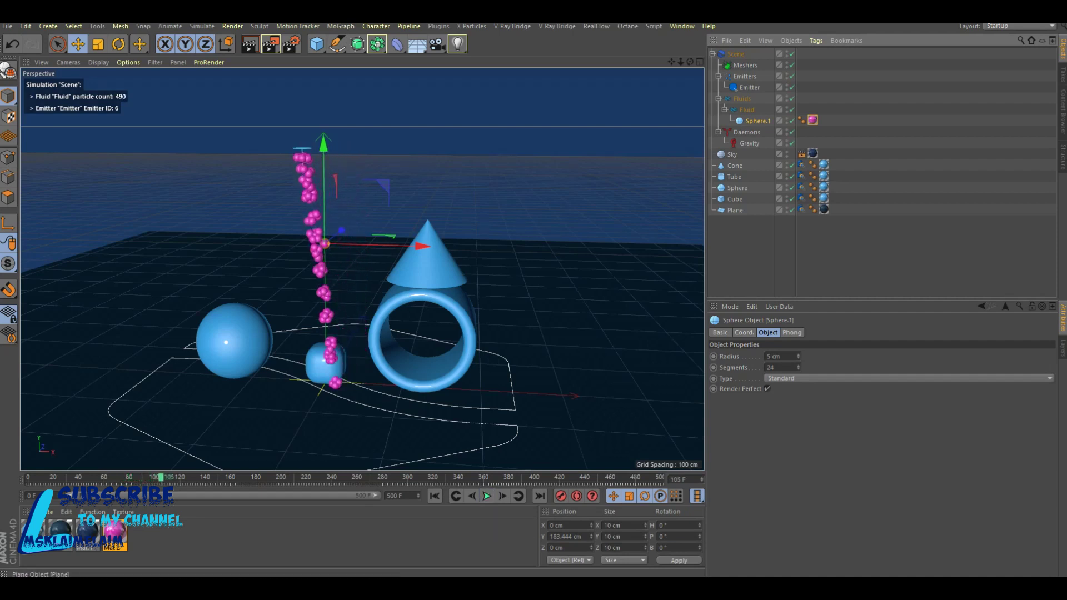
pyautogui.click(802, 209)
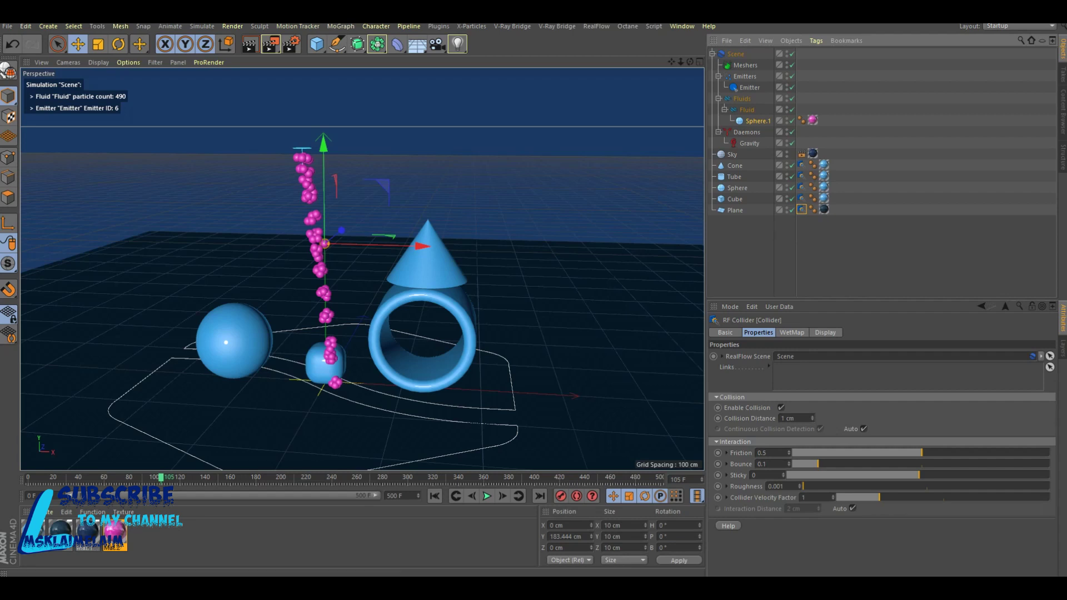
pyautogui.click(250, 44)
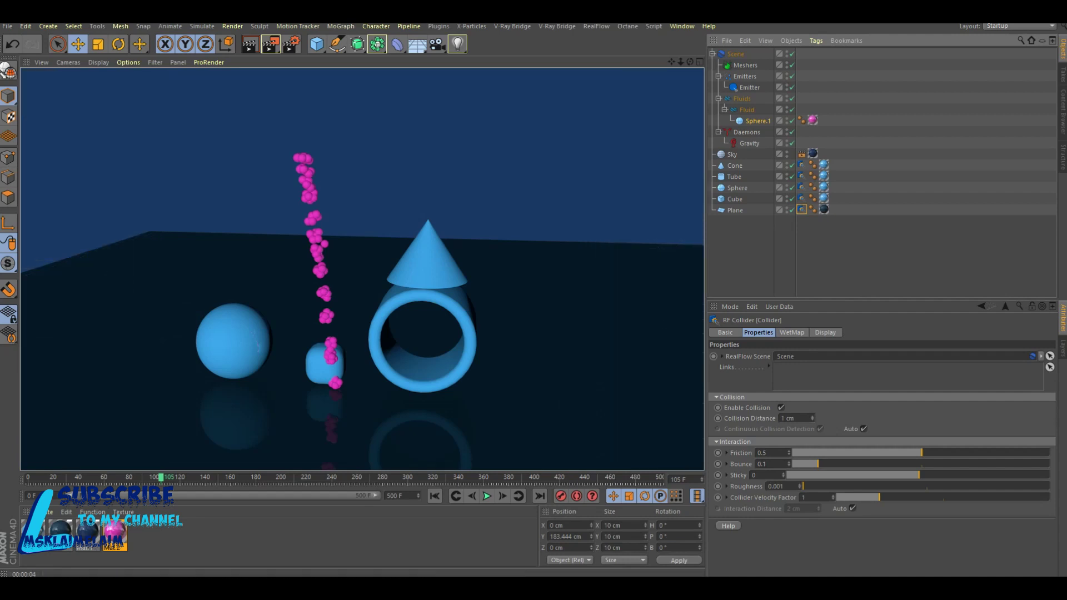
pyautogui.doubleClick(114, 532)
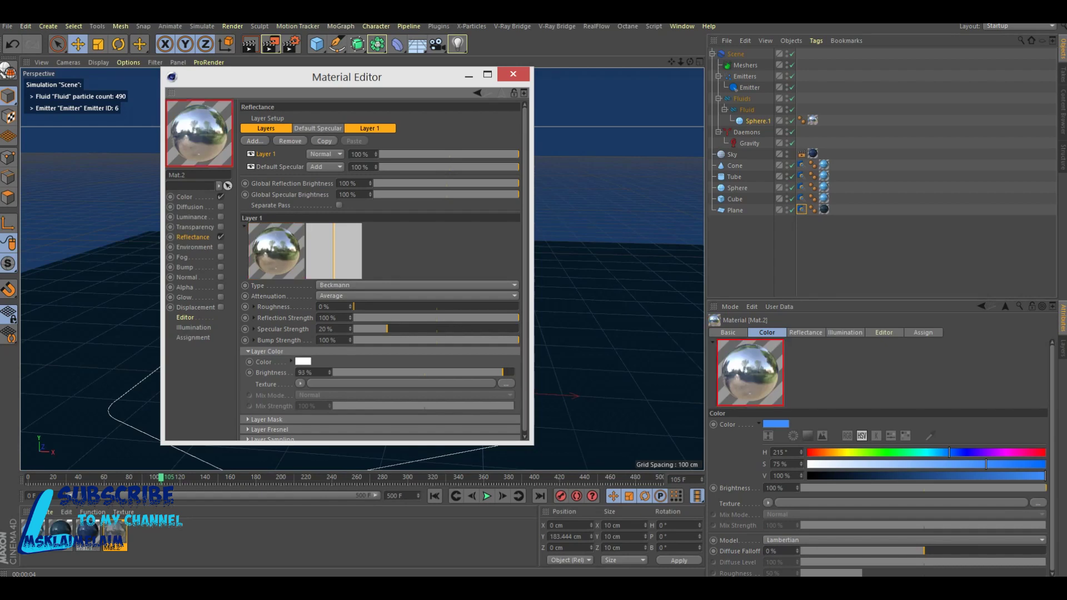
# - Render the view with the blue reflective Mat.2, then replay the simulation to about frame 151
pyautogui.click(513, 74)
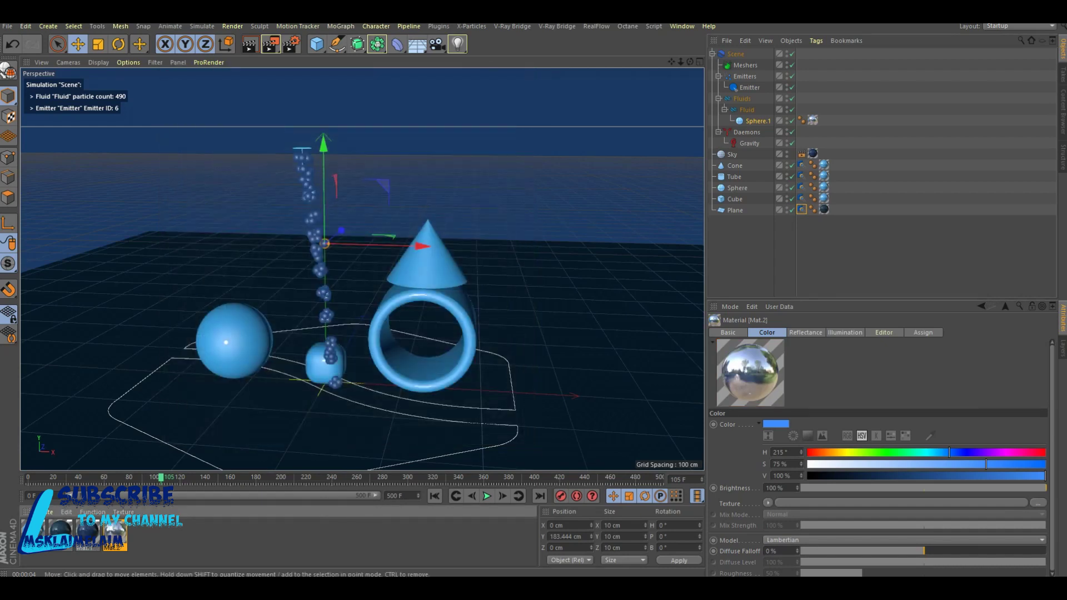
pyautogui.click(250, 44)
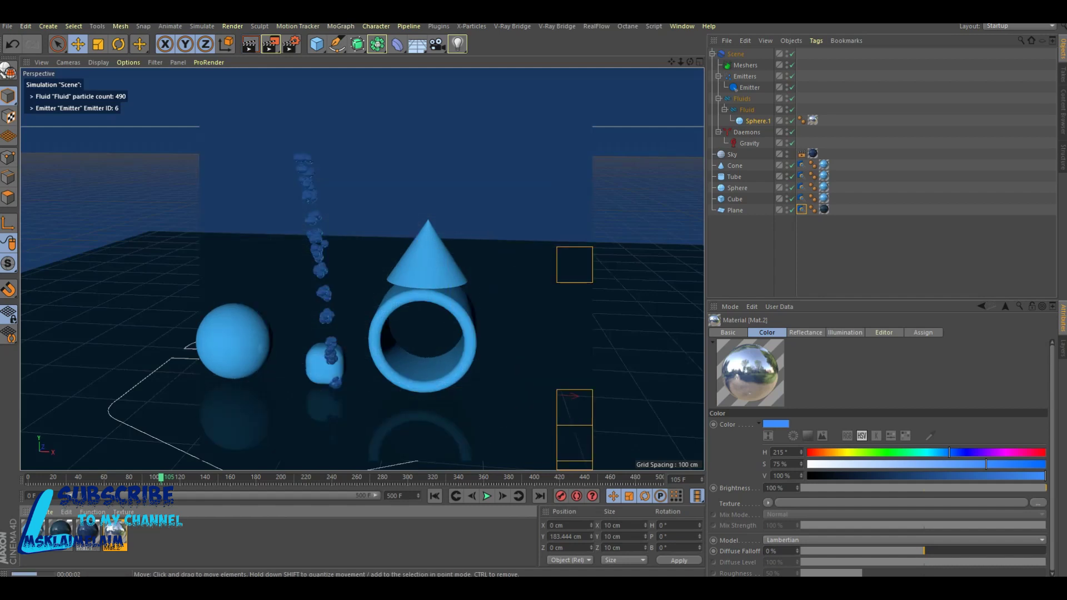
pyautogui.click(488, 496)
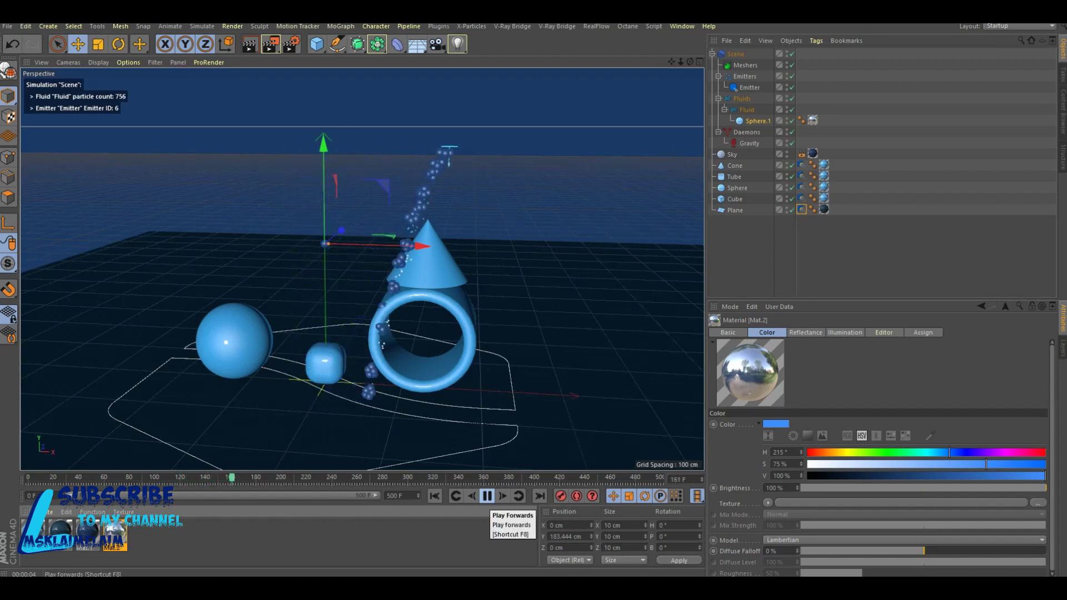
# - Stop playback and lower the floor plane to Y -15.108 cm
pyautogui.click(487, 496)
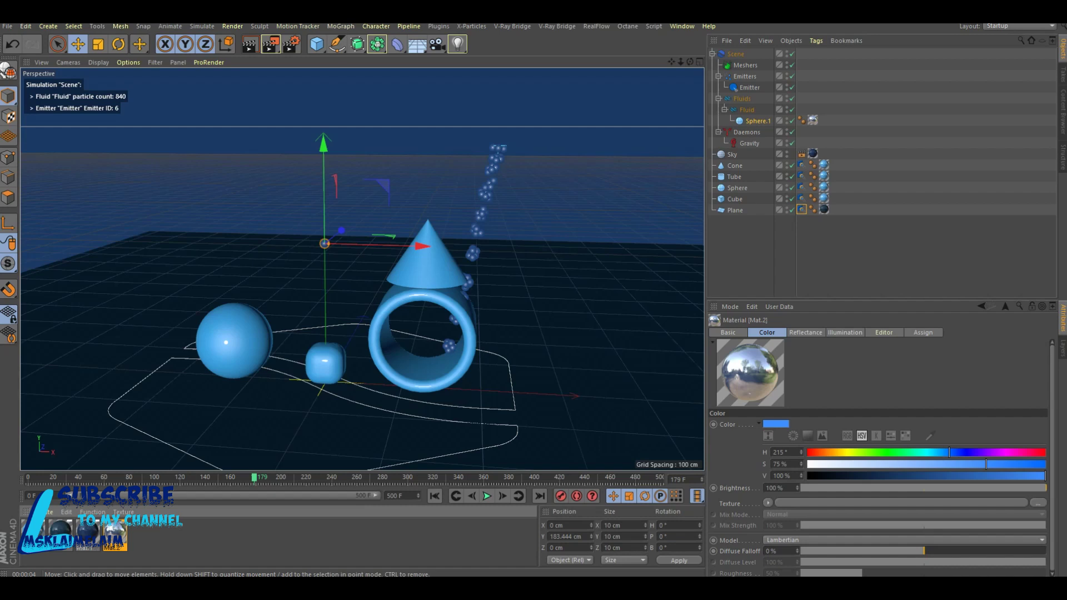
pyautogui.press('F5')
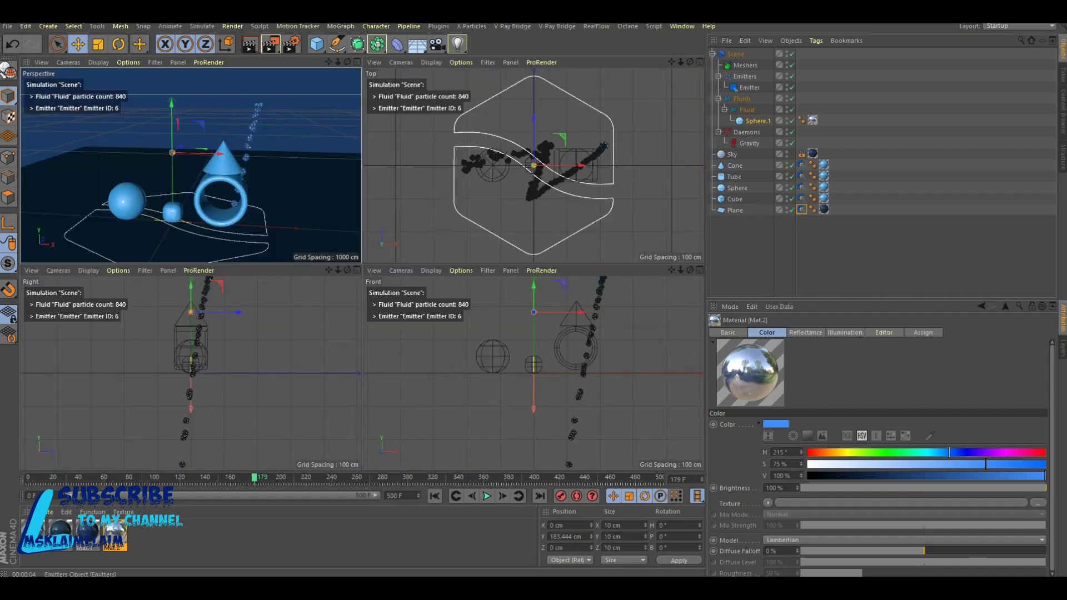
pyautogui.click(735, 211)
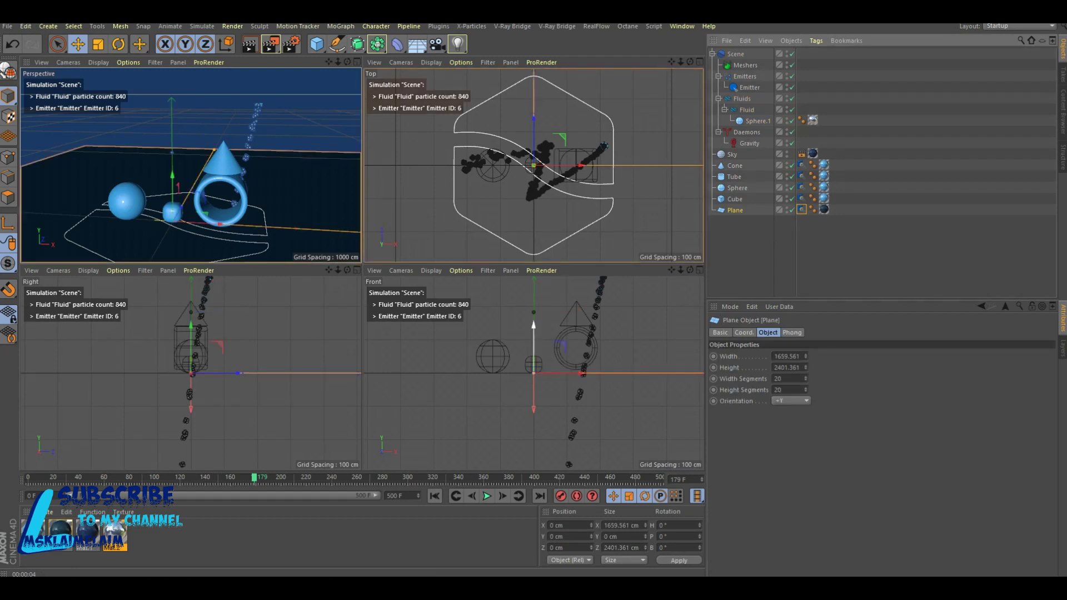
pyautogui.moveTo(533, 325); pyautogui.dragTo(534, 331)
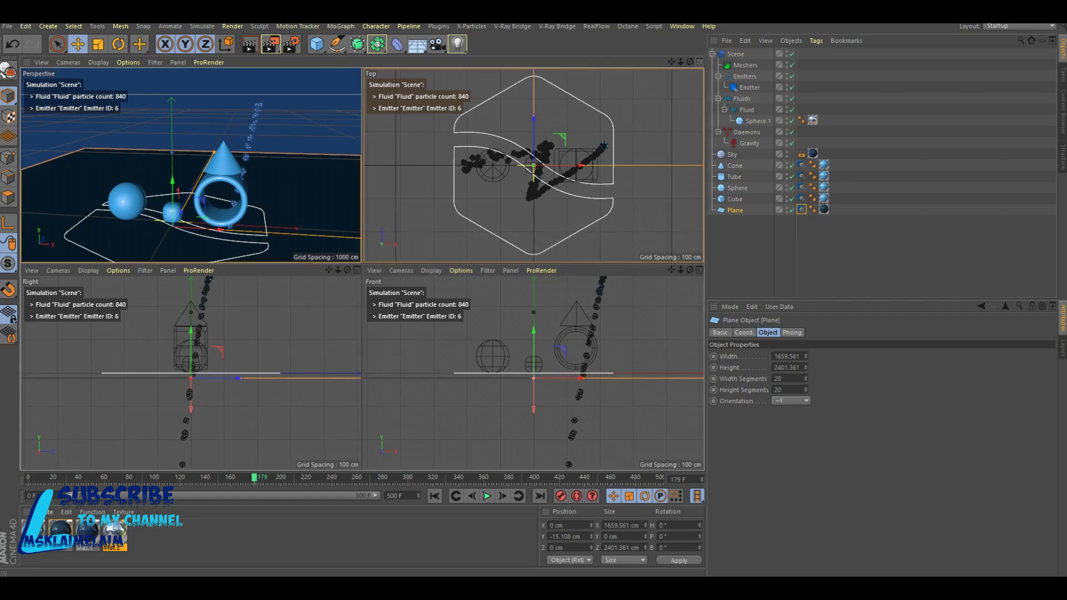
# - Return to the perspective view and replay the simulation to frame 249
pyautogui.press('F1')
pyautogui.click(487, 496)
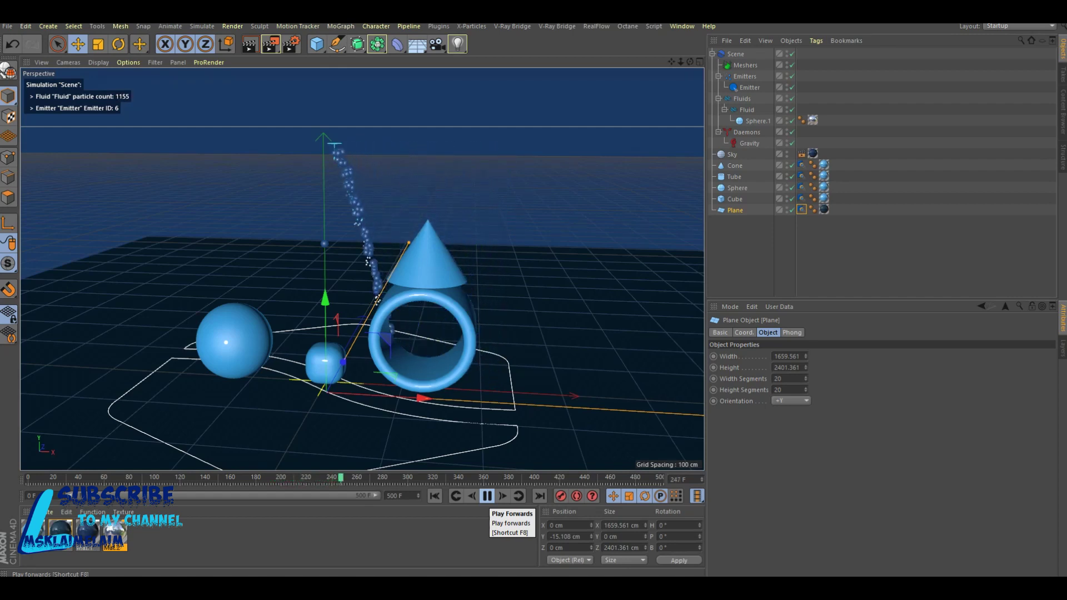
pyautogui.press('F8')
pyautogui.click(317, 45)
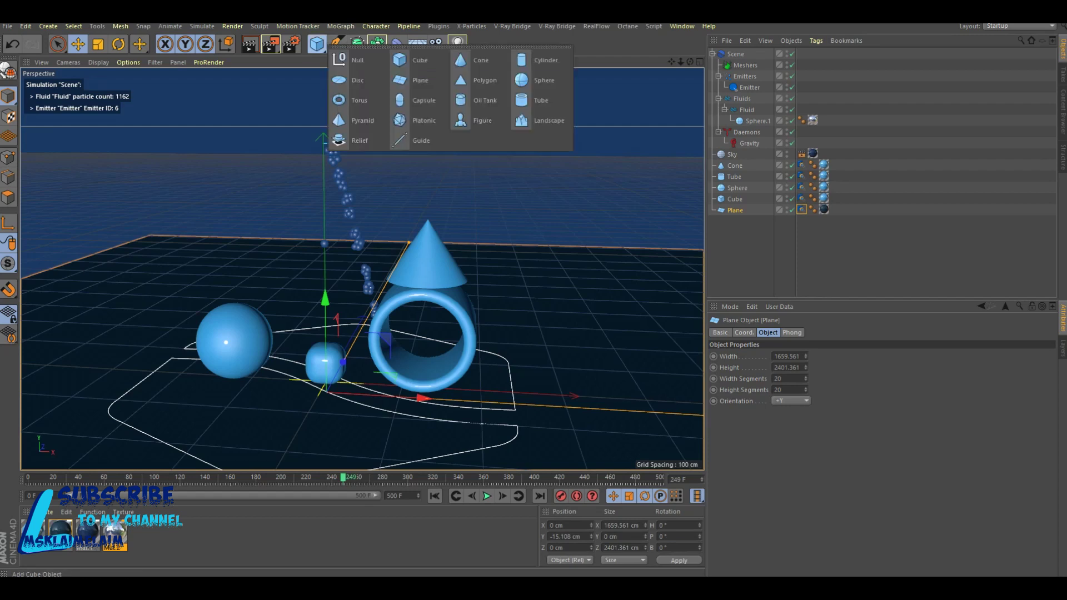
# - Add a 2000 × 5 × 2000 cm cube slab and lower it slightly
pyautogui.click(317, 44)
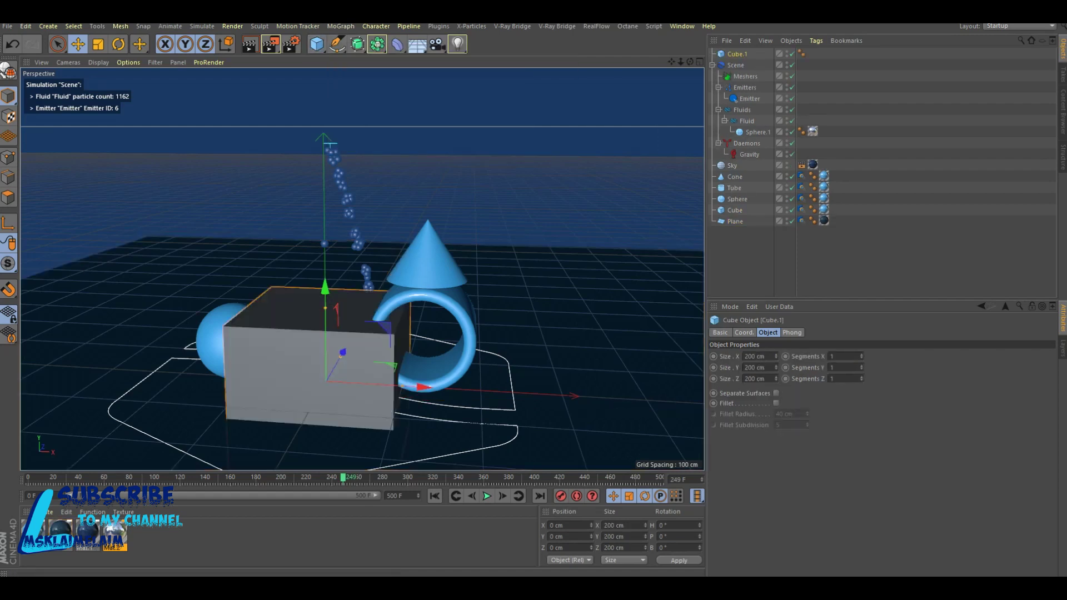
pyautogui.write('0')
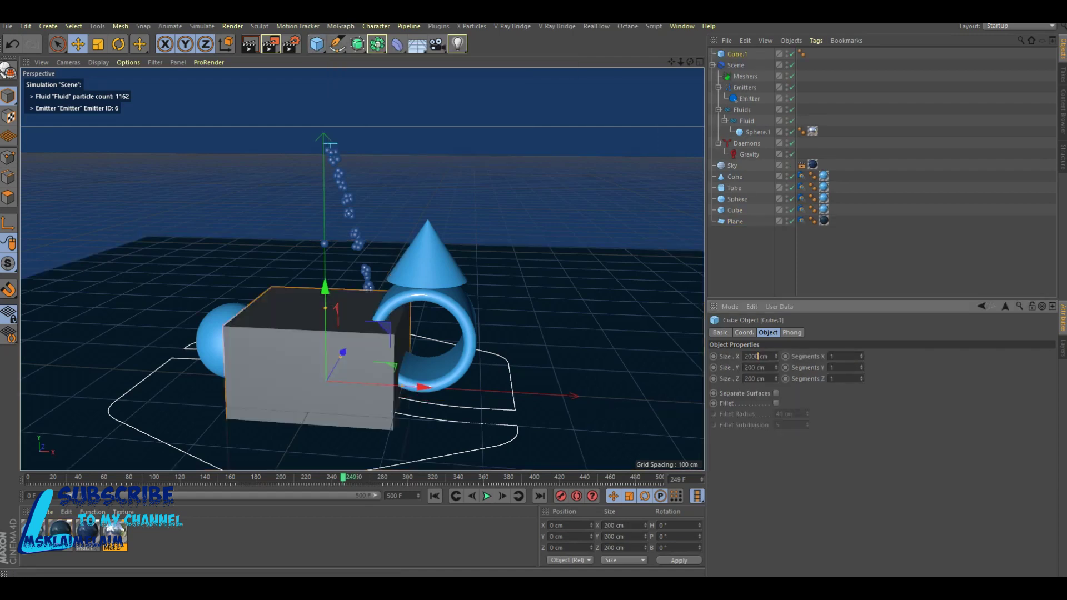
pyautogui.press('Tab')
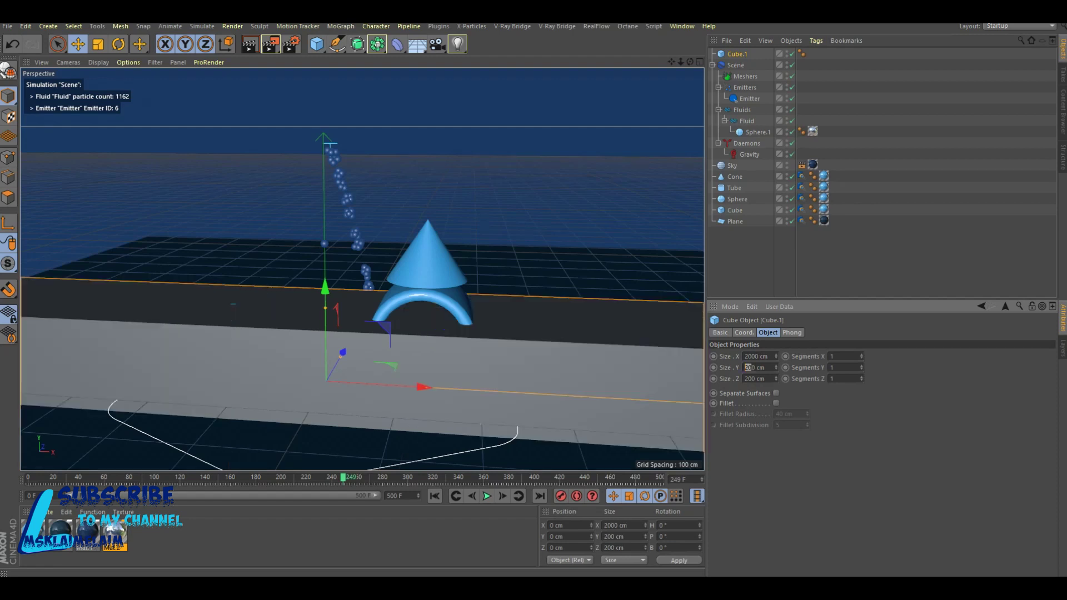
pyautogui.write('5')
pyautogui.press('Tab')
pyautogui.write('2000')
pyautogui.press('Tab')
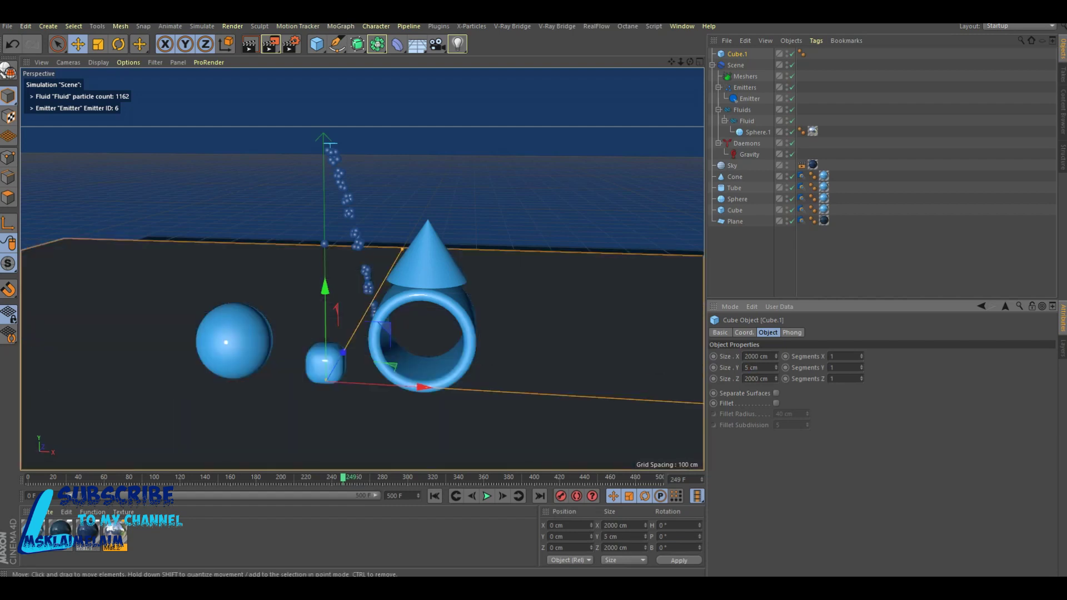
pyautogui.moveTo(325, 287)
pyautogui.mouseDown()
pyautogui.moveTo(325, 298)
pyautogui.moveTo(325, 286)
pyautogui.mouseUp()
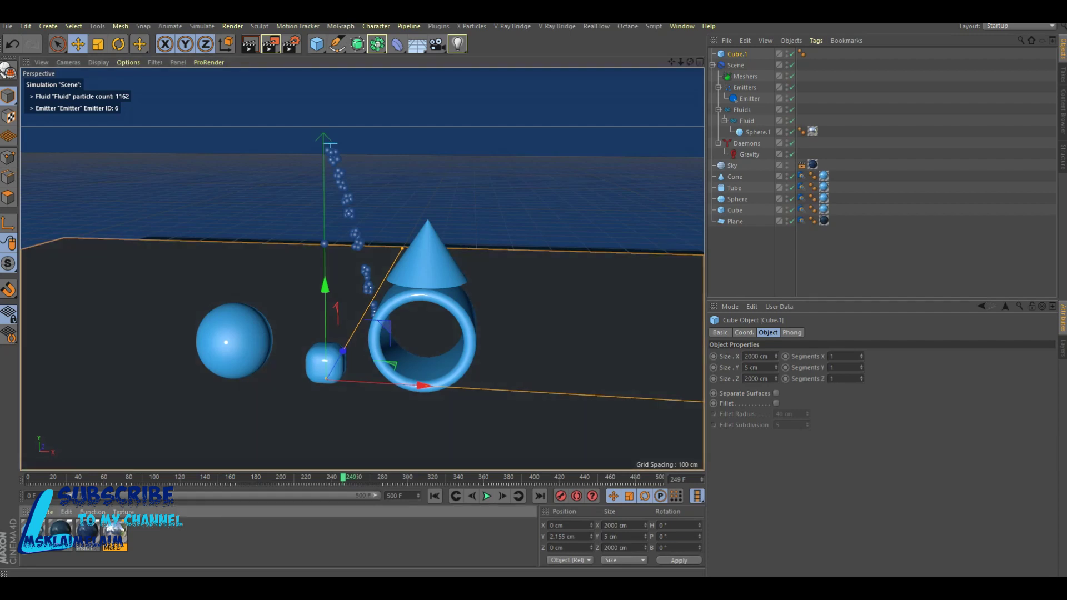
# - Move Mat.1 and the Plane's collider tag onto Cube.1, then delete the Plane
pyautogui.moveTo(87, 531); pyautogui.dragTo(800, 54)
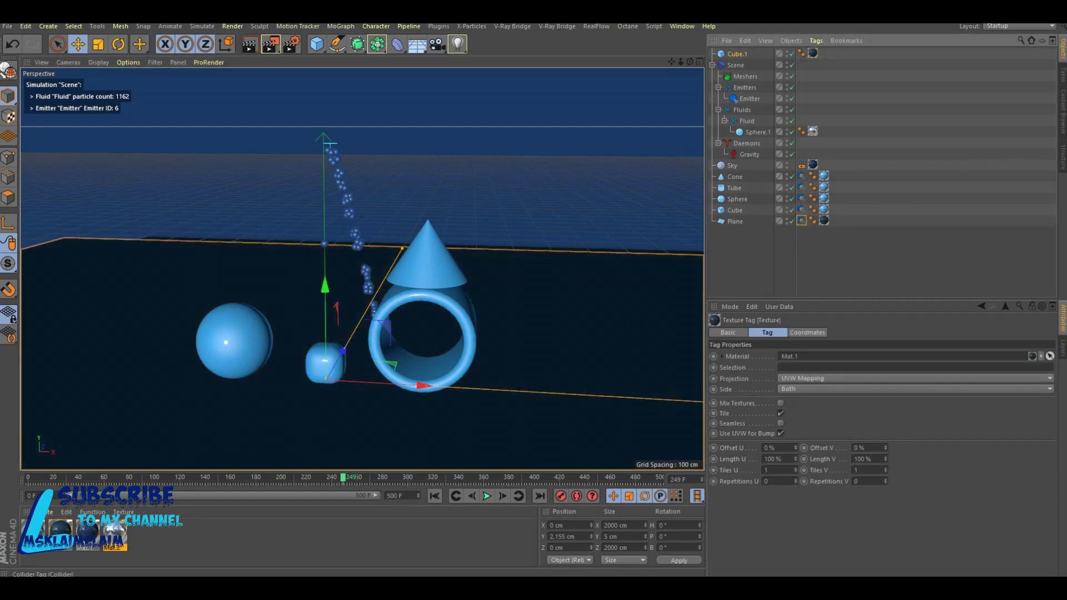
pyautogui.moveTo(801, 220); pyautogui.dragTo(801, 53)
pyautogui.press('Delete')
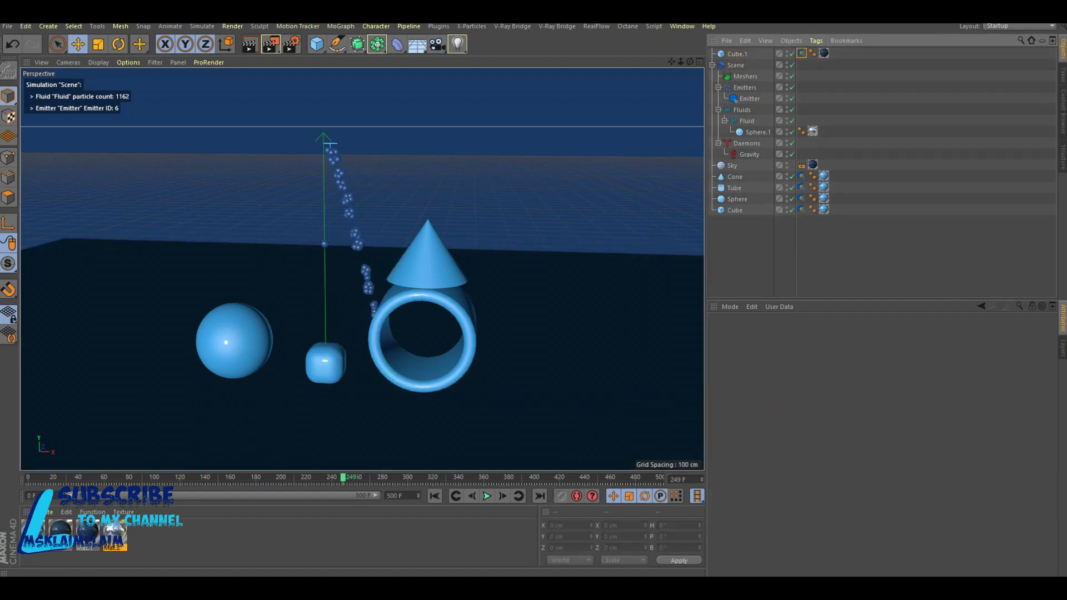
# - Replay the simulation from frame 0 and inspect the Fluids group and Fluid settings
pyautogui.click(435, 496)
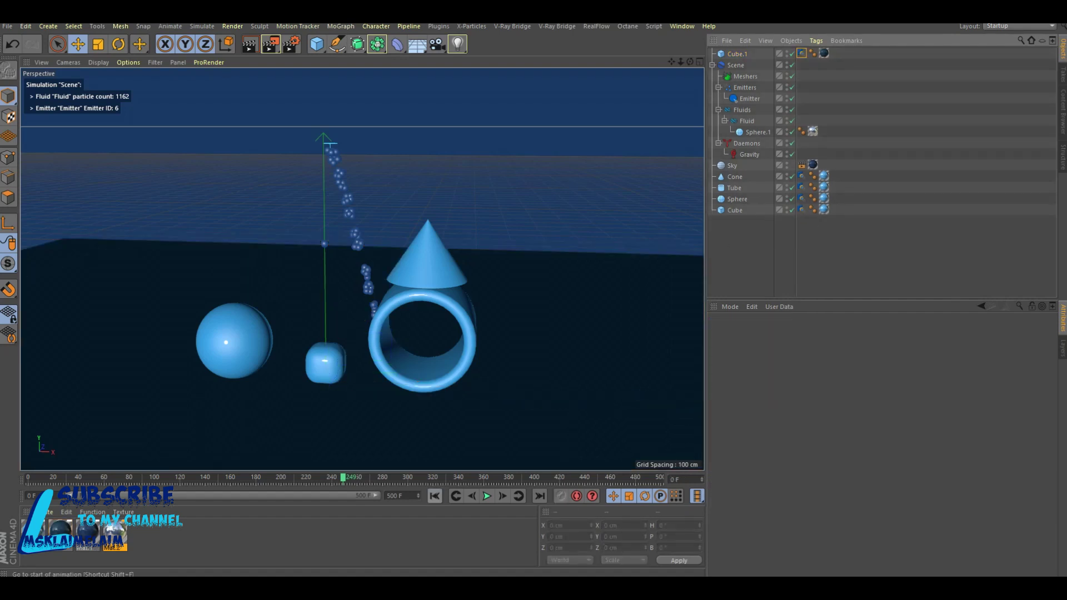
pyautogui.click(487, 496)
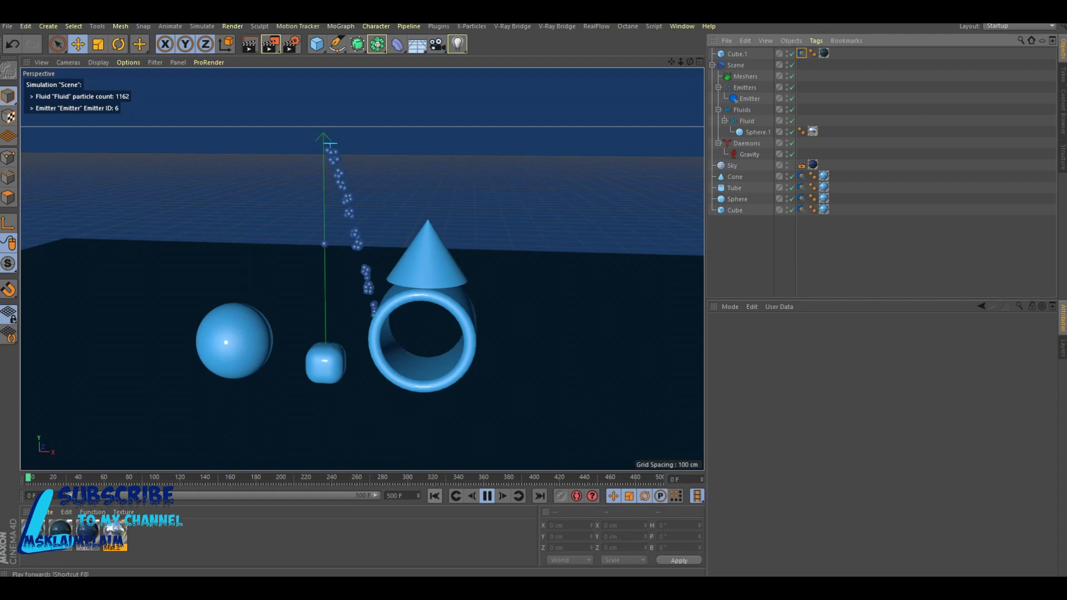
pyautogui.click(746, 121)
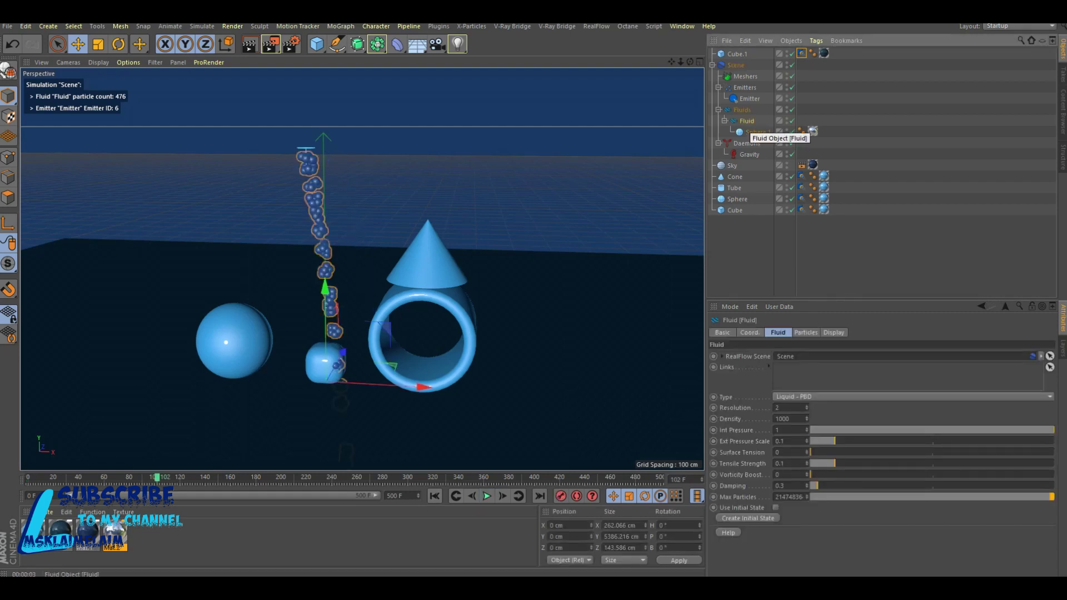
pyautogui.click(742, 109)
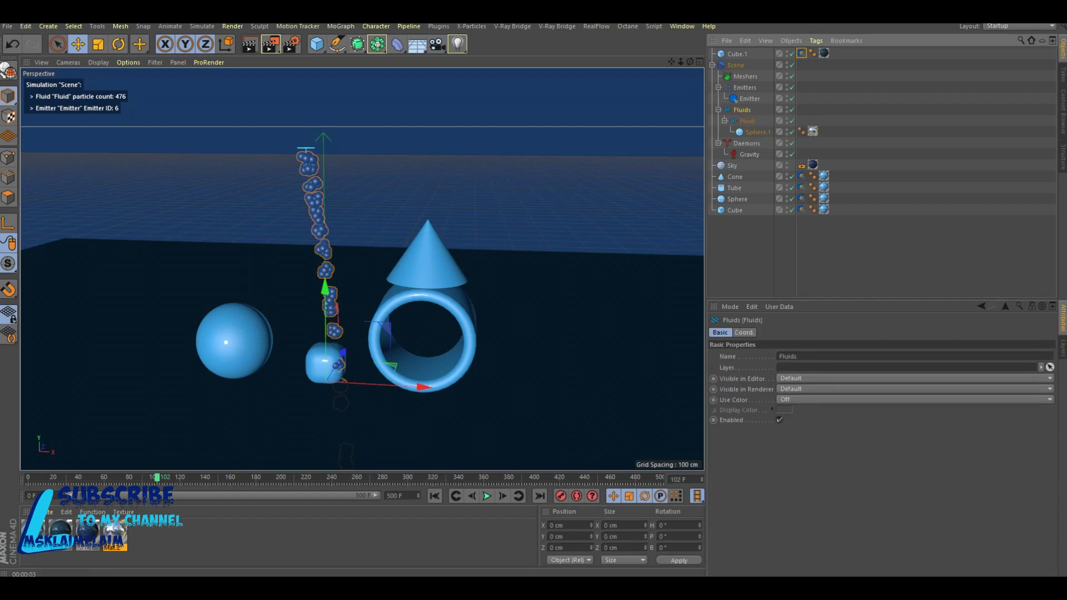
pyautogui.click(744, 333)
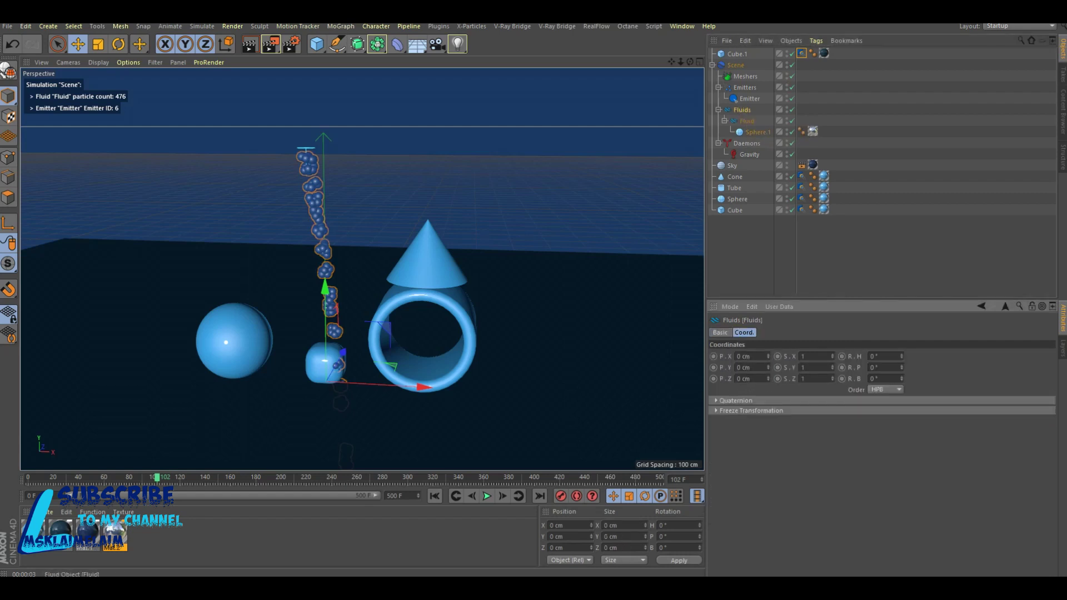
pyautogui.click(747, 121)
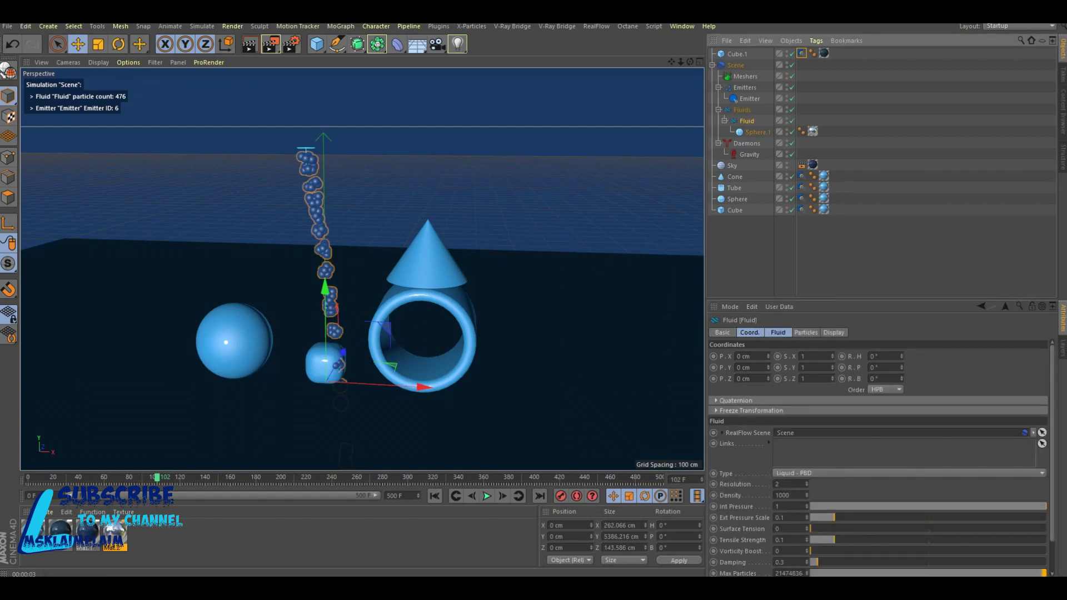
pyautogui.click(778, 332)
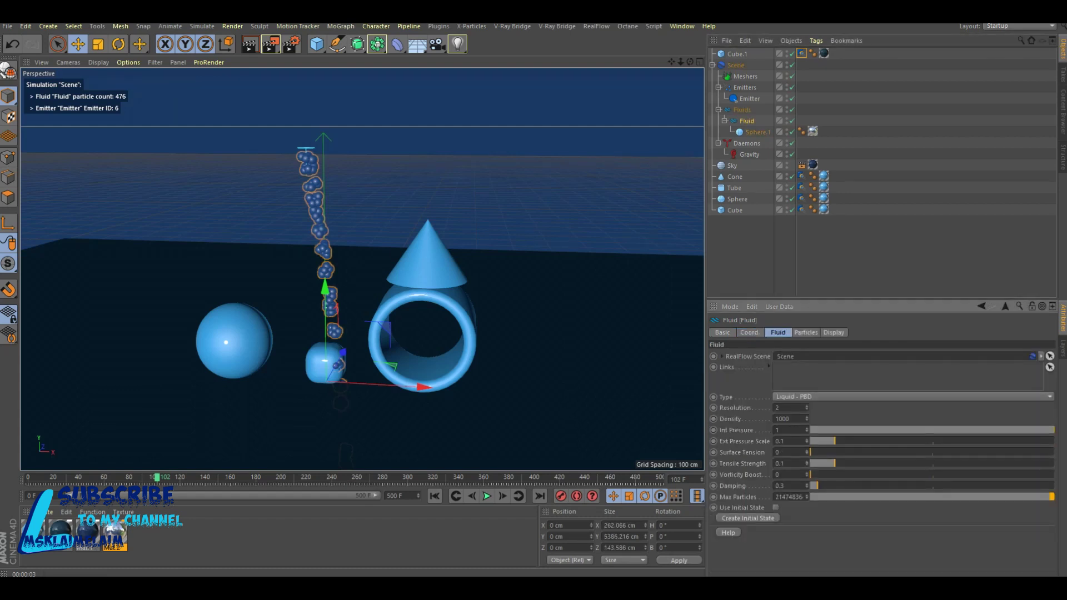
# - Set the Fluid's particle display size to 5
pyautogui.doubleClick(778, 407)
pyautogui.click(806, 332)
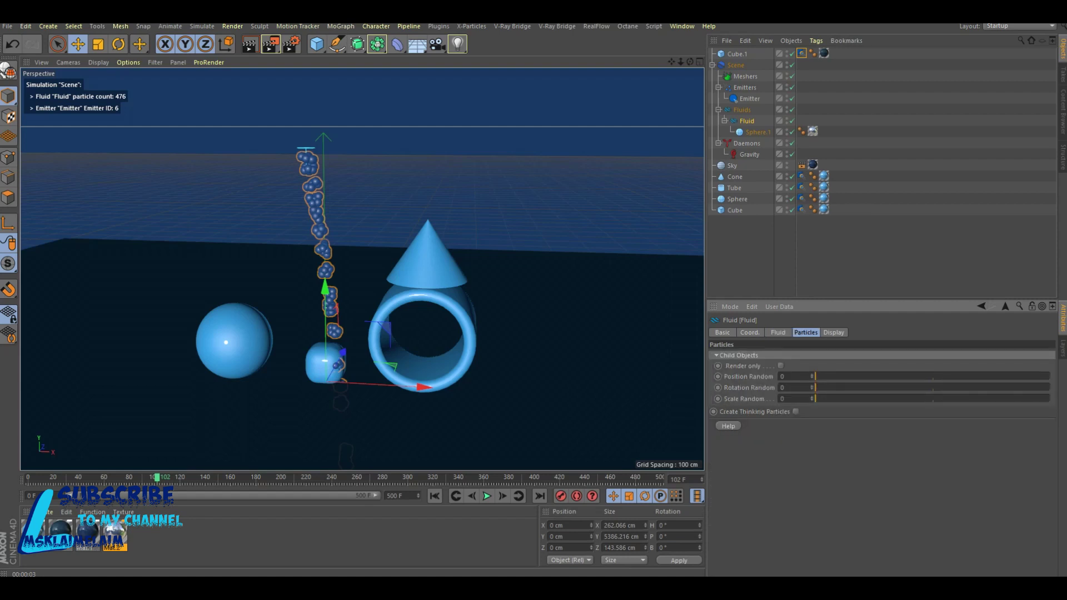
pyautogui.click(834, 333)
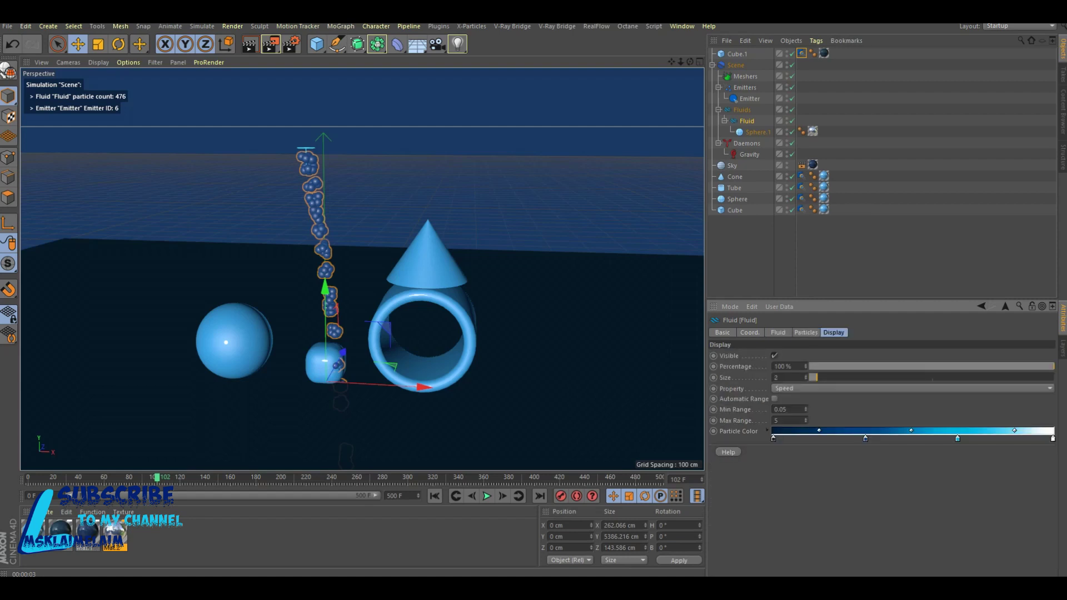
pyautogui.doubleClick(776, 377)
pyautogui.write('5')
pyautogui.press('Return')
# - Replay the simulation from frame 0 to check the larger particles
pyautogui.click(434, 495)
pyautogui.click(487, 495)
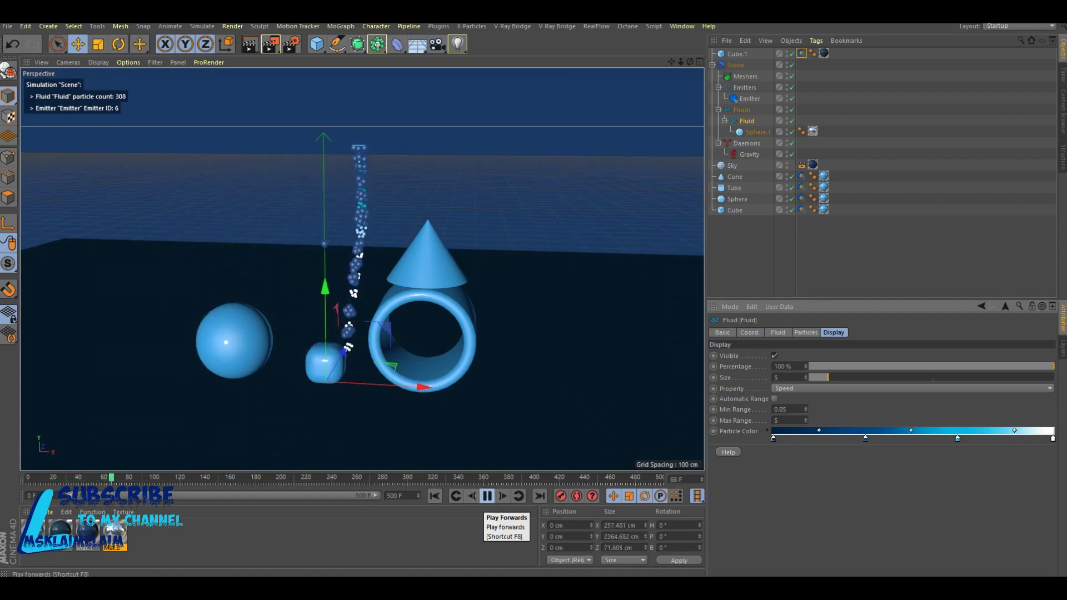
pyautogui.click(487, 495)
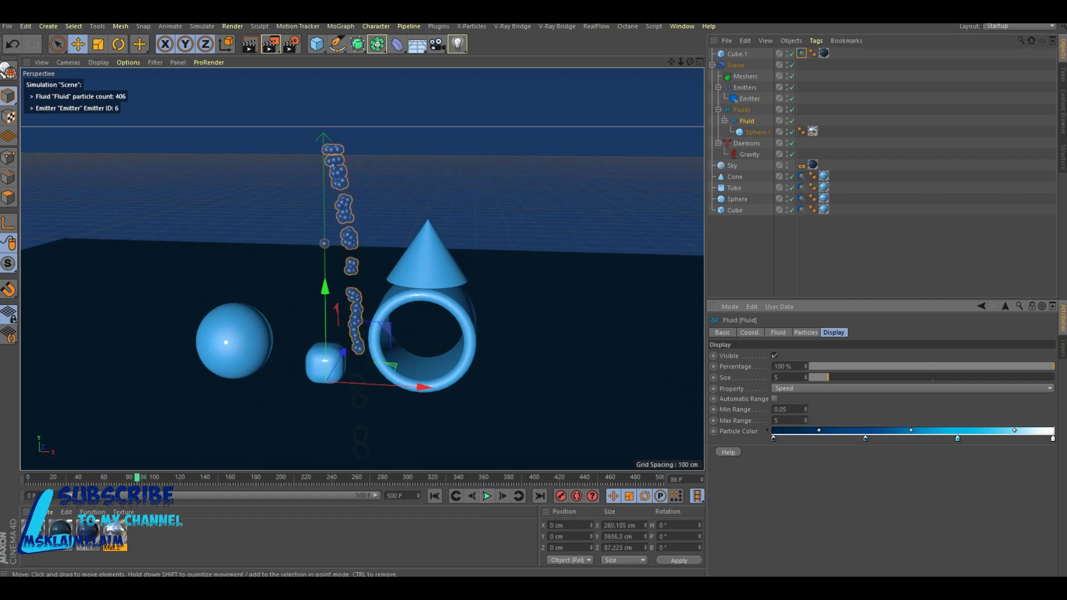
pyautogui.click(735, 65)
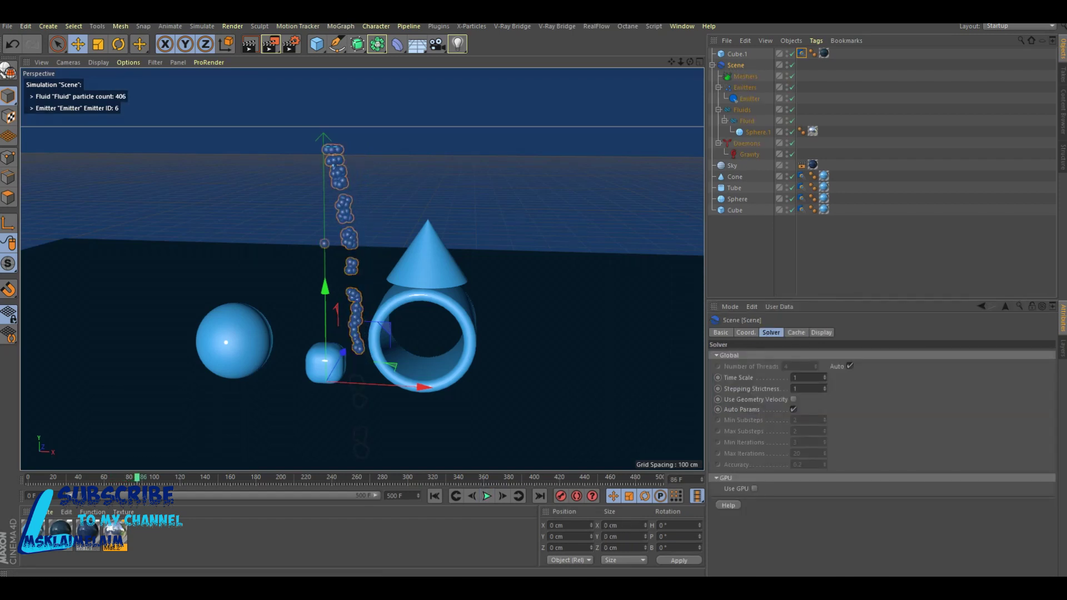
# - Turn off Auto Params, set substeps and minimum iterations to 10, and enable Use GPU
pyautogui.click(794, 410)
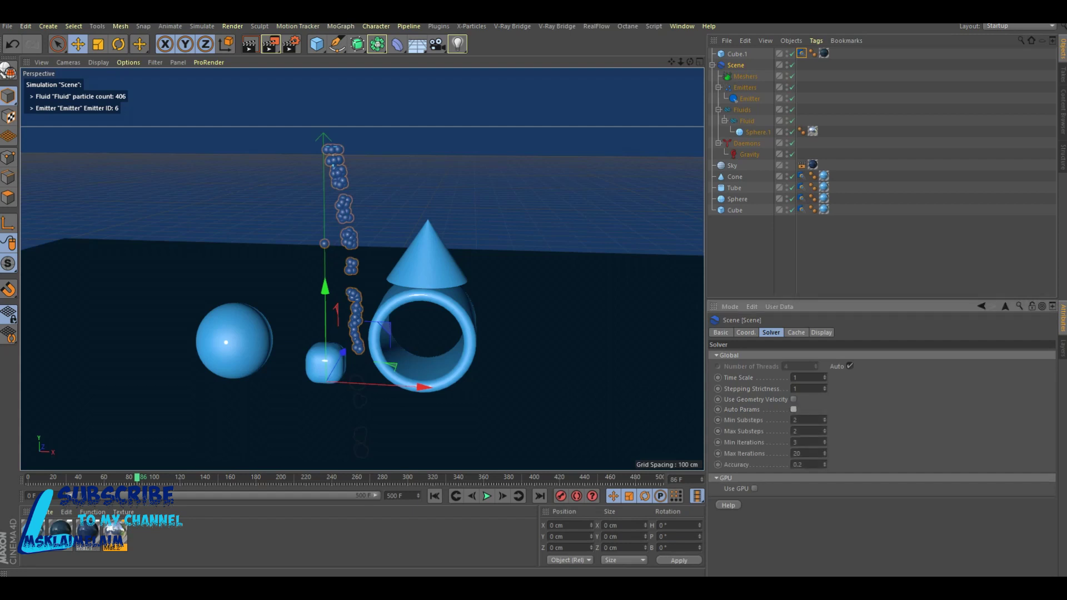
pyautogui.click(795, 420)
pyautogui.write('10')
pyautogui.press('Tab')
pyautogui.write('10')
pyautogui.press('Tab')
pyautogui.write('10')
pyautogui.click(754, 488)
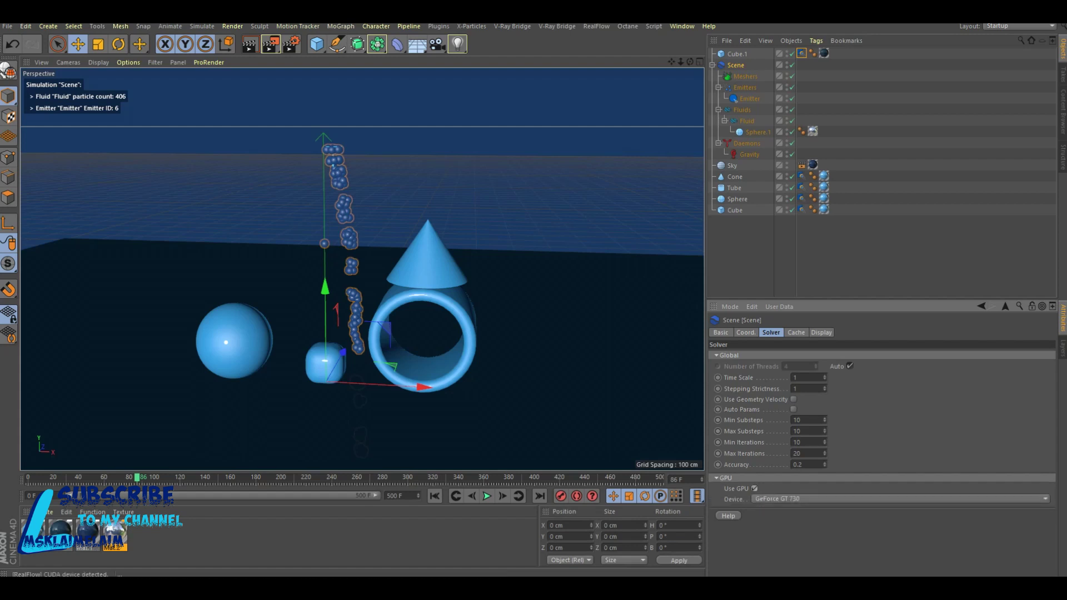
# - Replay the simulation from frame 0 to frame 77 and render the view
pyautogui.click(435, 496)
pyautogui.click(486, 496)
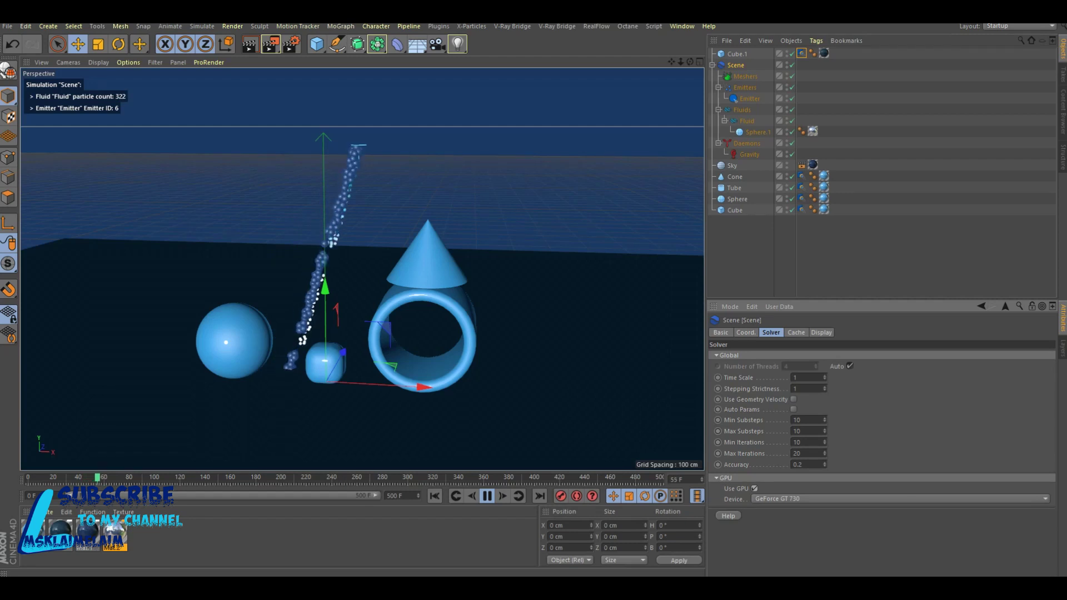
pyautogui.click(487, 496)
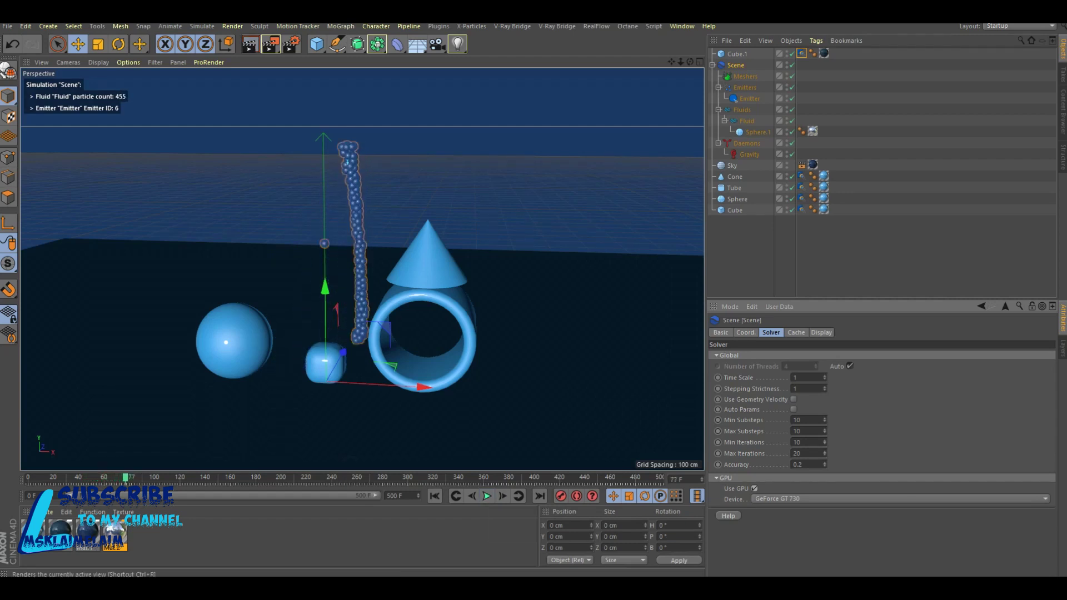
pyautogui.hotkey('ctrl', 'r')
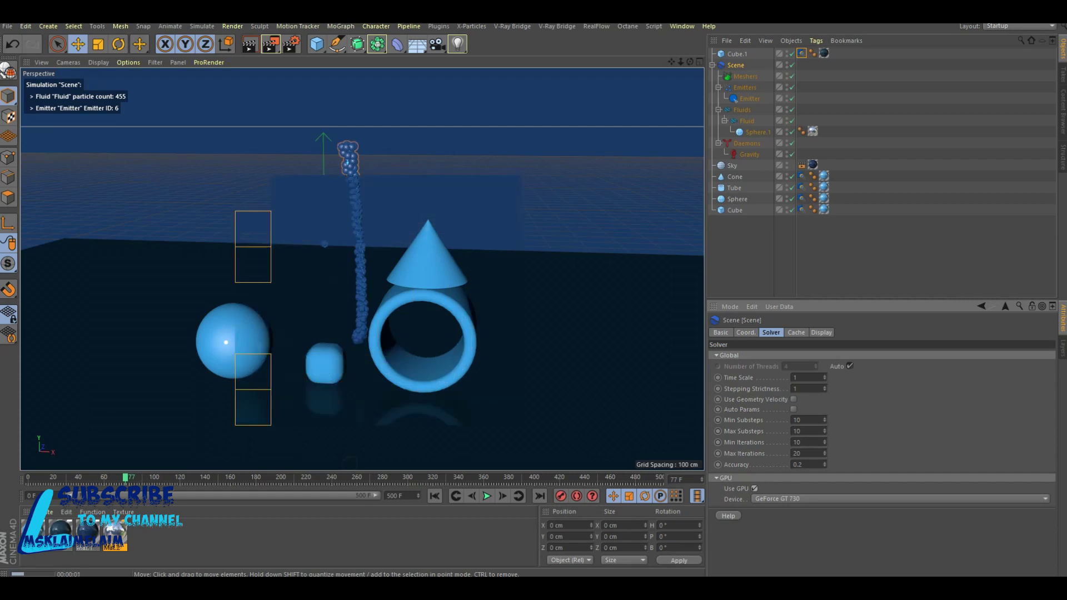
# - In the four-view layout, raise the rounded Cube and the Sphere slightly
pyautogui.press('F5')
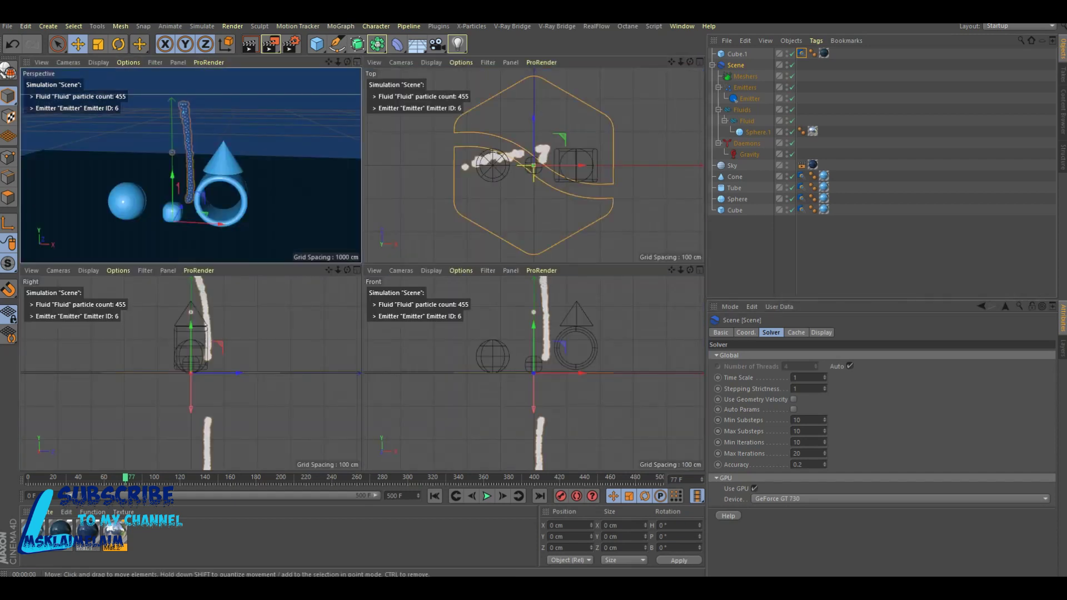
pyautogui.scroll(2, 567, 374)
pyautogui.scroll(2, 567, 374)
pyautogui.scroll(2, 568, 373)
pyautogui.scroll(3, 568, 374)
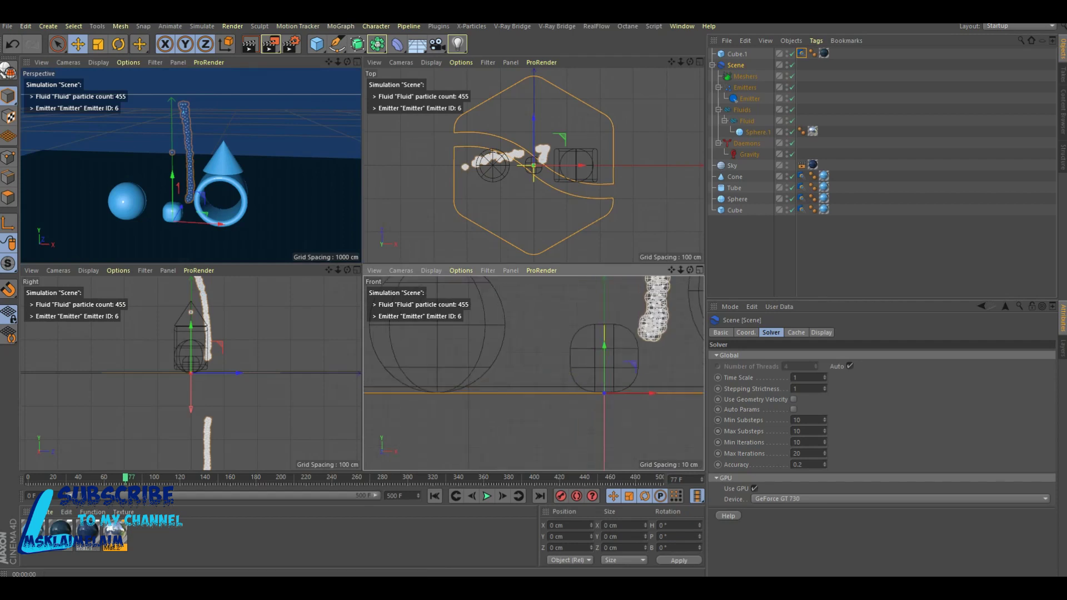
pyautogui.click(611, 350)
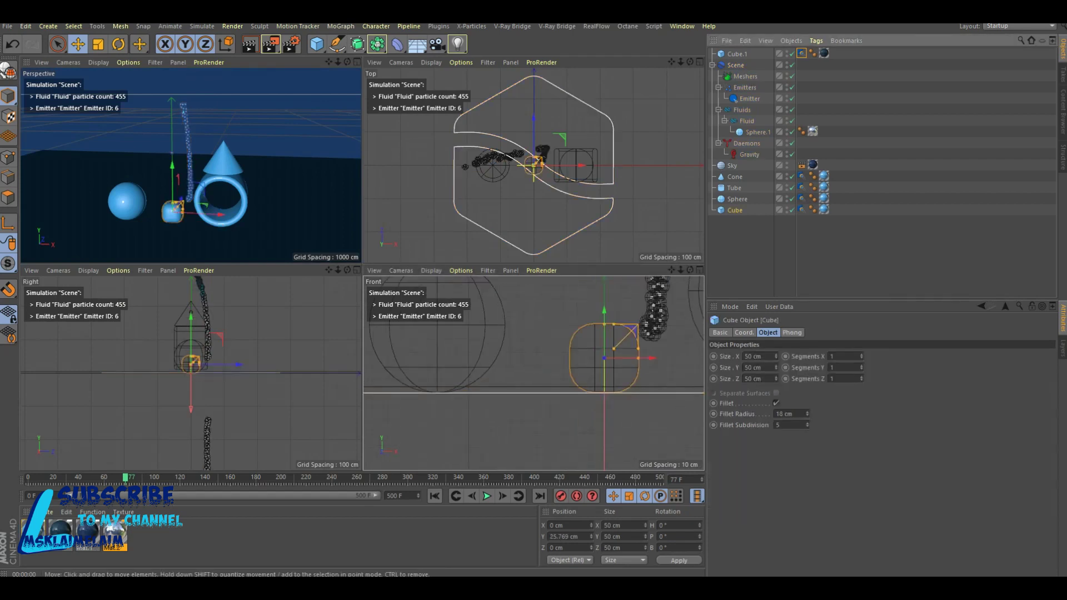
pyautogui.moveTo(605, 333); pyautogui.dragTo(604, 319)
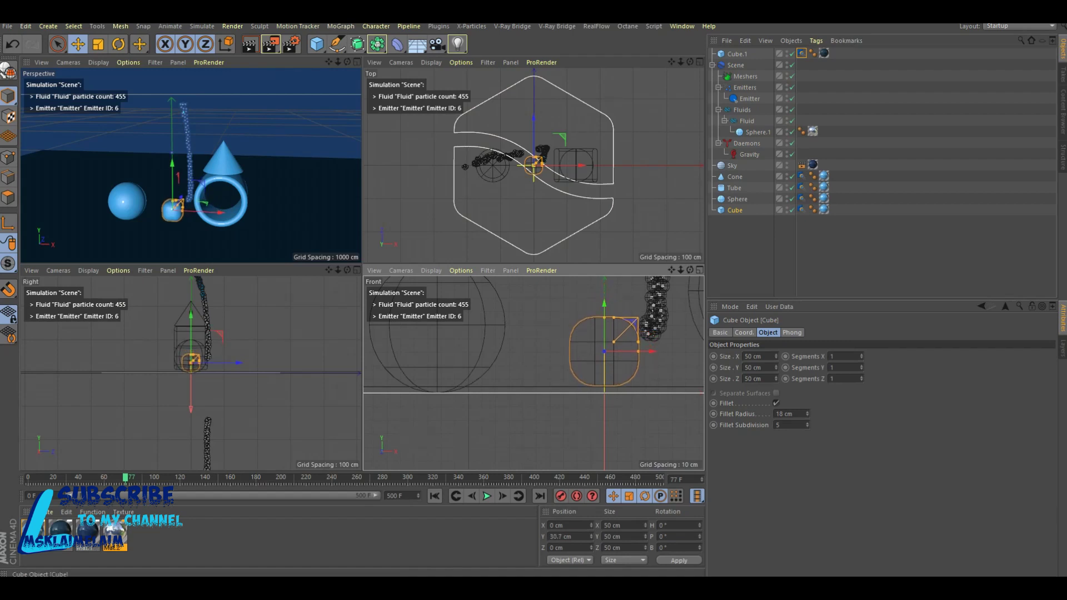
pyautogui.click(738, 199)
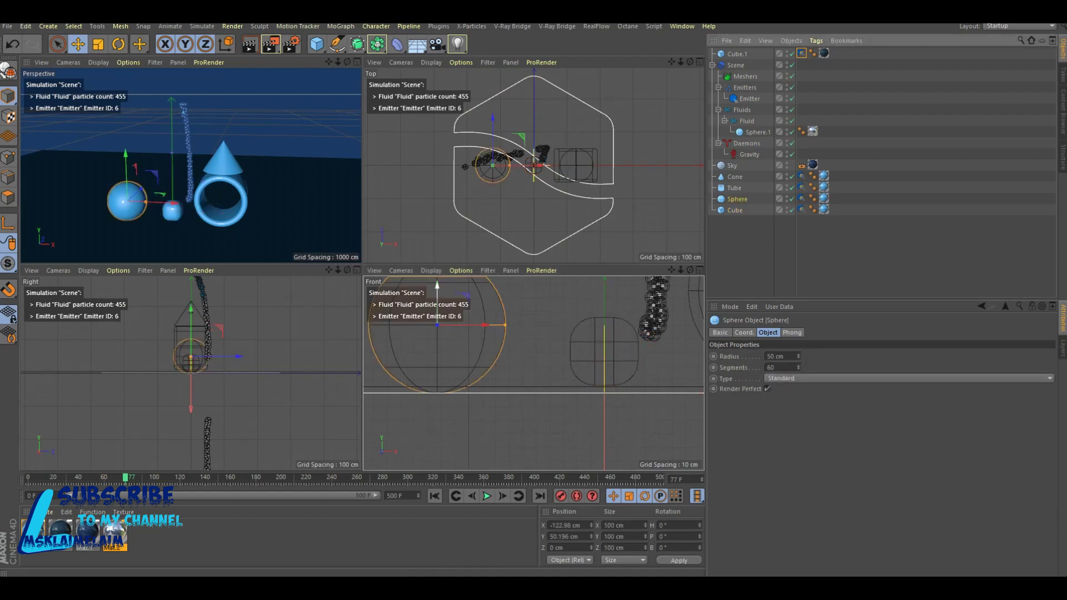
pyautogui.moveTo(438, 286); pyautogui.dragTo(438, 278)
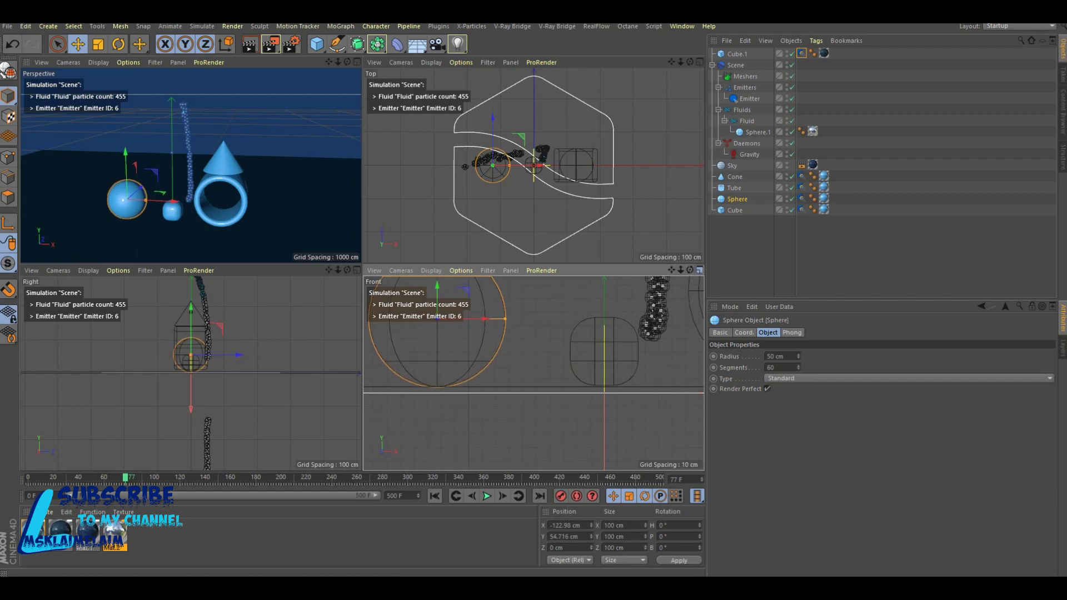
# - Lower the Tube about 4.5 cm in the Front view, then return to Perspective
pyautogui.click(700, 271)
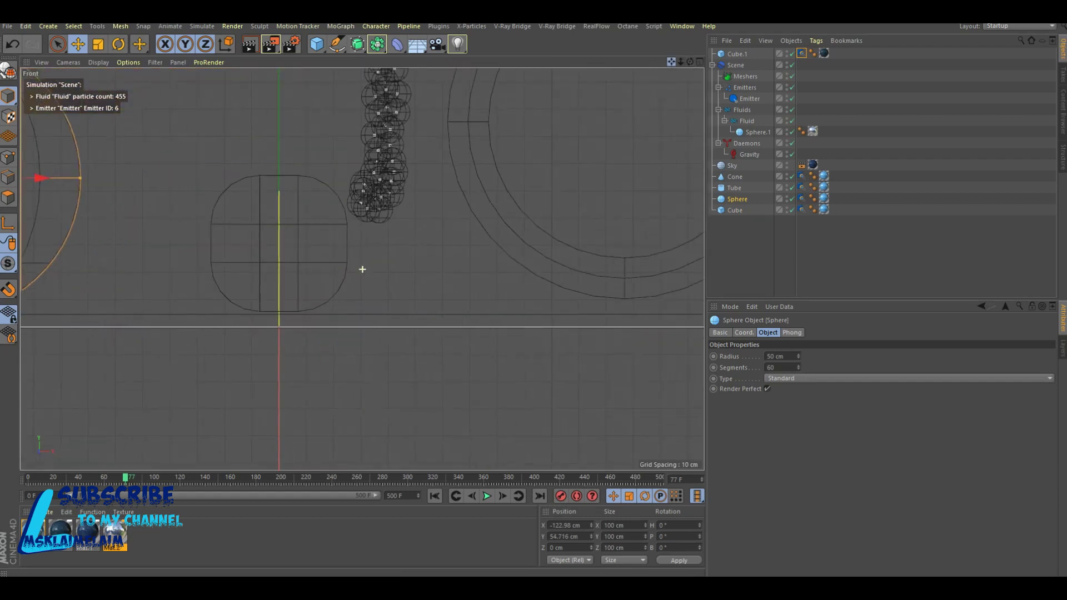
pyautogui.moveTo(362, 269); pyautogui.dragTo(362, 269, button='middle')
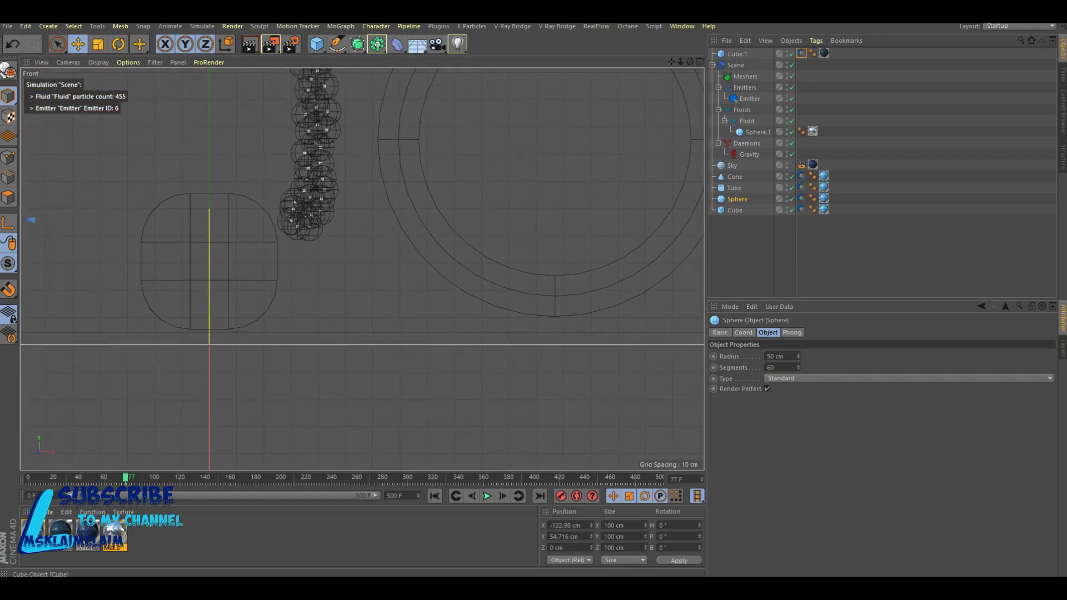
pyautogui.click(734, 188)
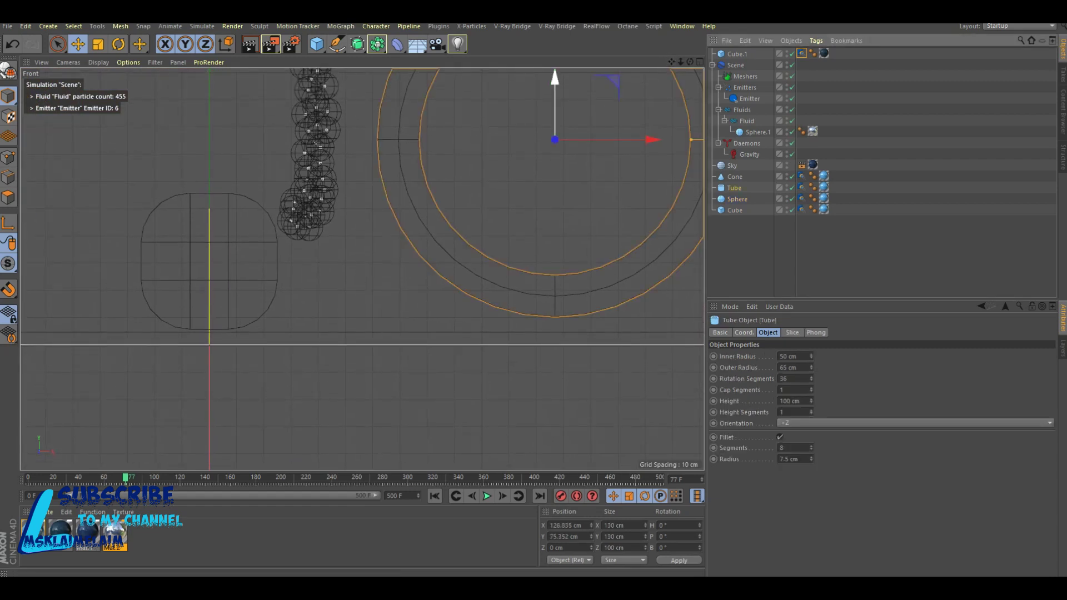
pyautogui.moveTo(555, 89); pyautogui.dragTo(555, 101)
pyautogui.scroll(-5, 601, 103)
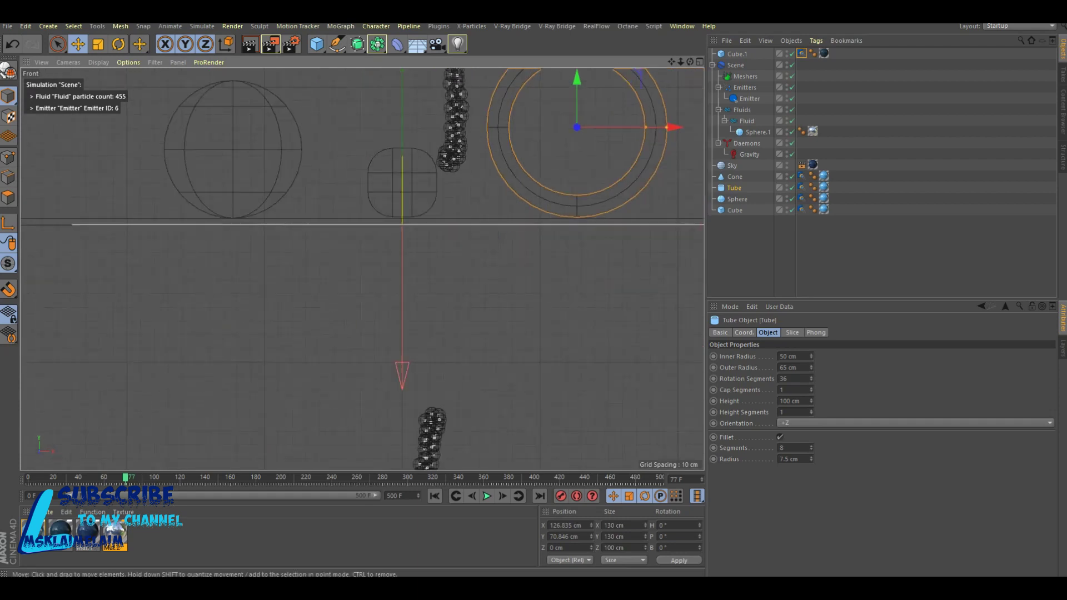
pyautogui.keyDown('alt'); pyautogui.moveTo(362, 270); pyautogui.dragTo(309, 450, button='middle'); pyautogui.keyUp('alt')
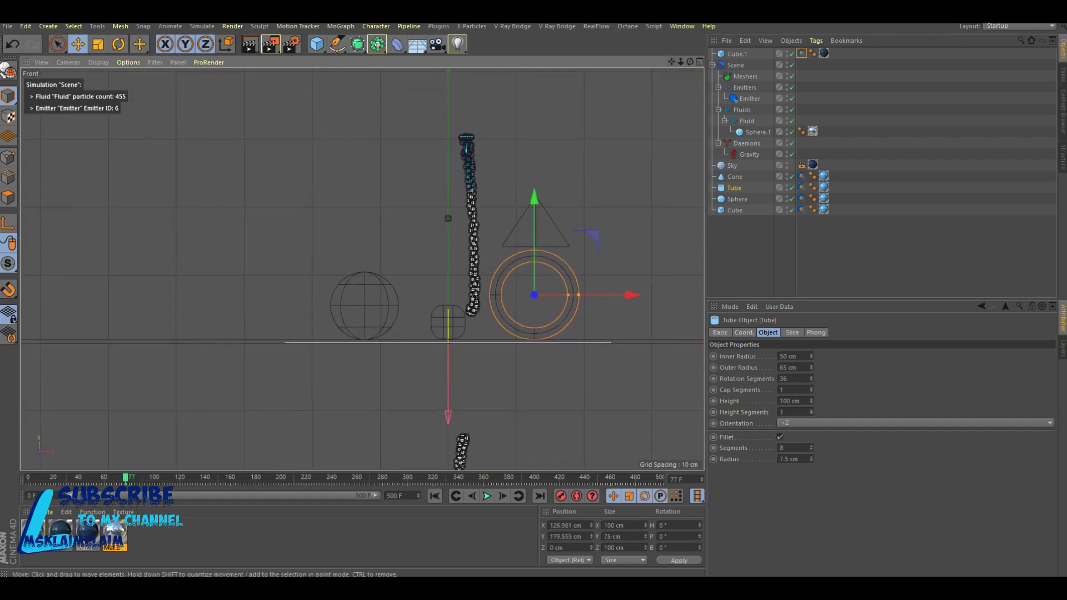
pyautogui.click(536, 196)
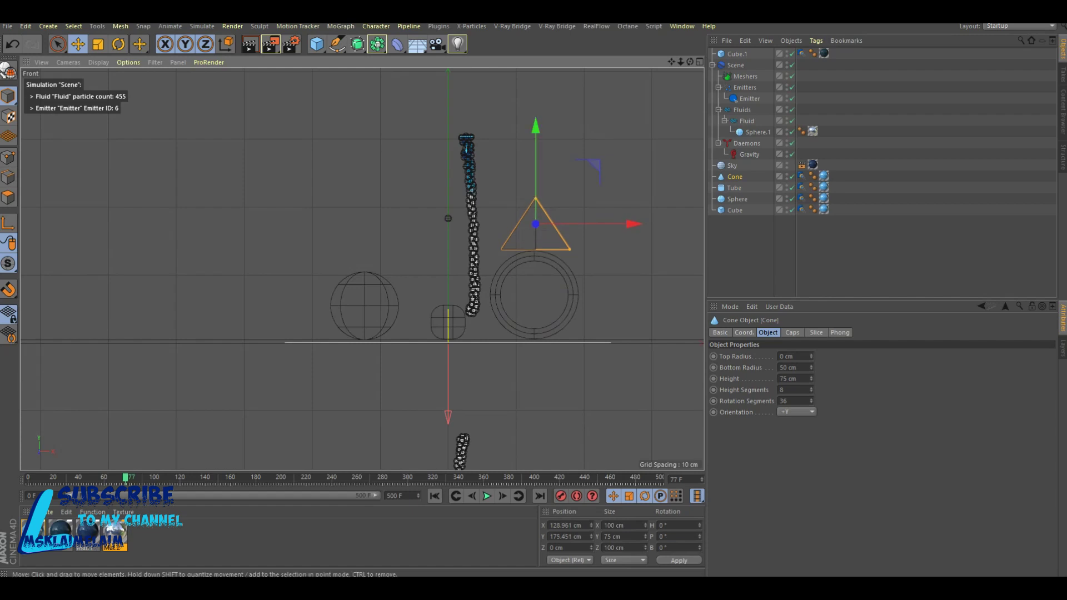
pyautogui.press('F5')
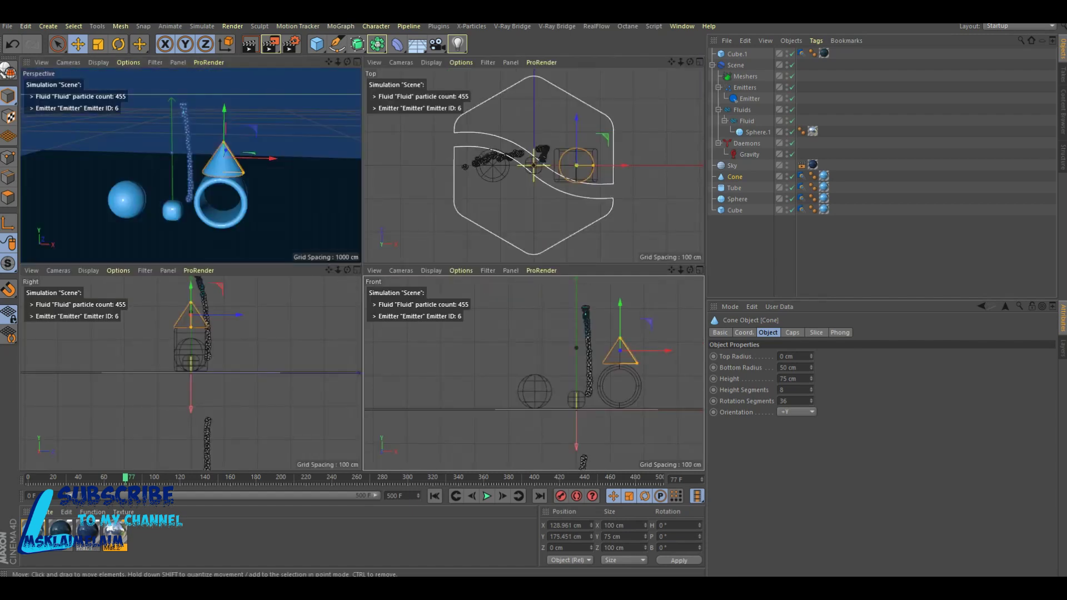
pyautogui.press('F1')
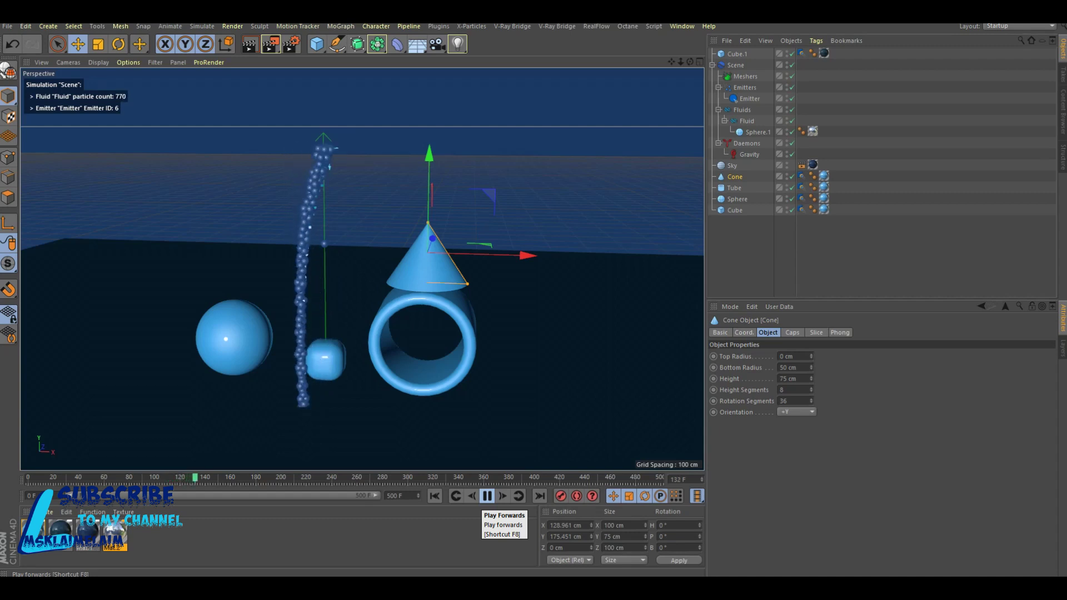
# - Select the RF Collider tags on Cube.1, Cone, Tube and Sphere to link the Fluid
pyautogui.click(487, 495)
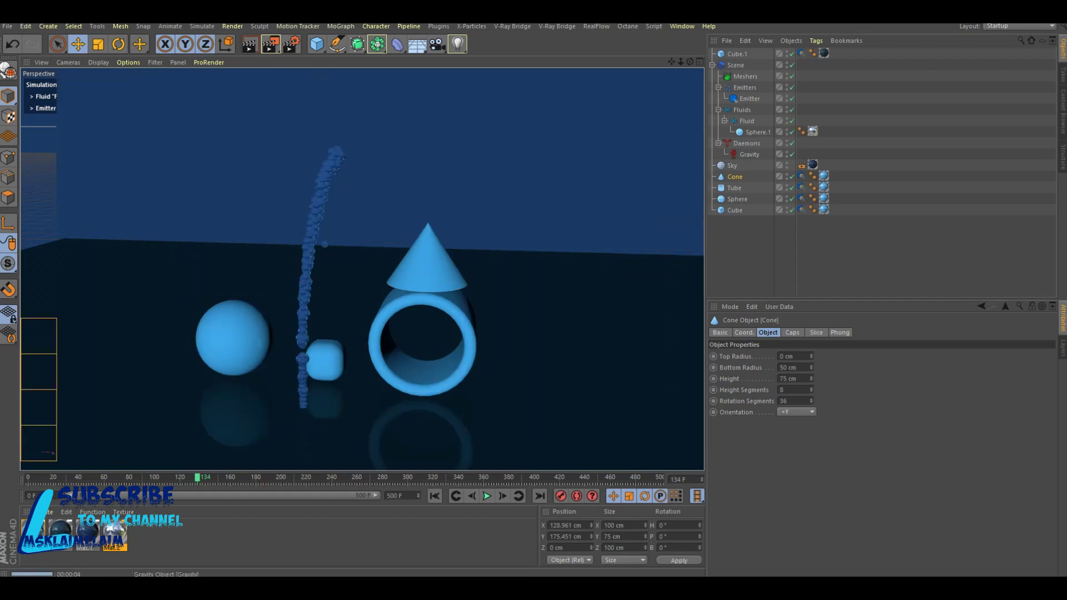
pyautogui.click(737, 54)
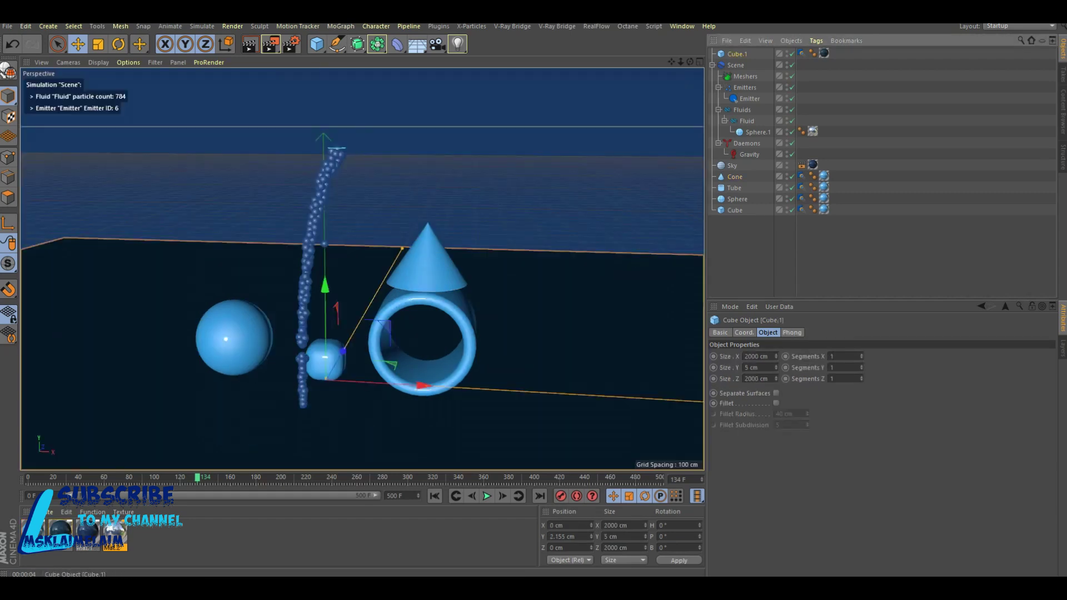
pyautogui.click(801, 54)
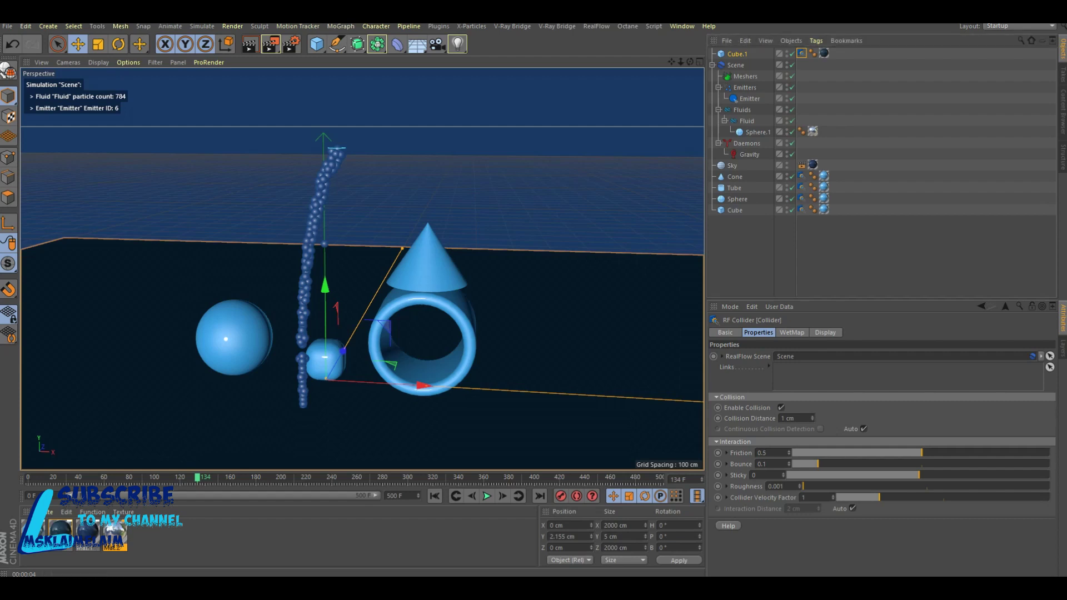
pyautogui.keyDown('shift'); pyautogui.click(801, 175); pyautogui.keyUp('shift')
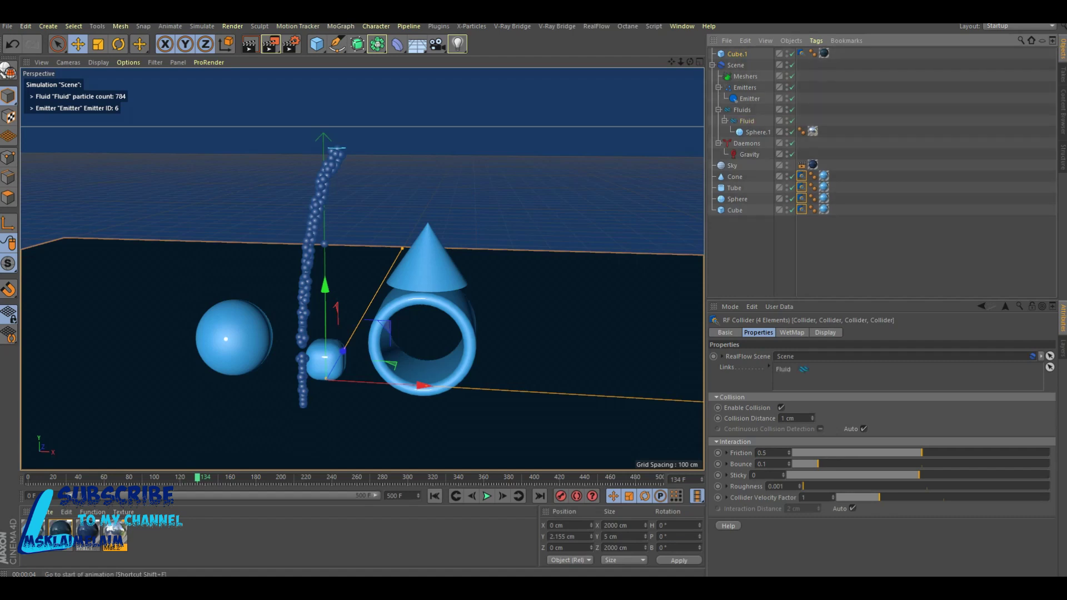
# - Rewind and replay the simulation to check the fluid collisions
pyautogui.click(434, 496)
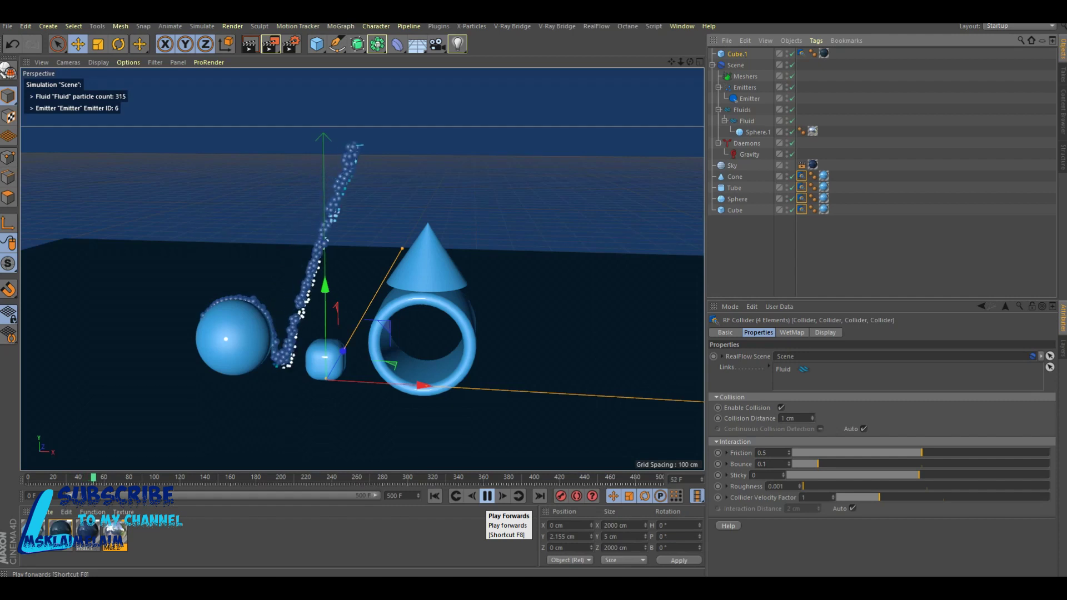
pyautogui.click(487, 495)
pyautogui.click(801, 54)
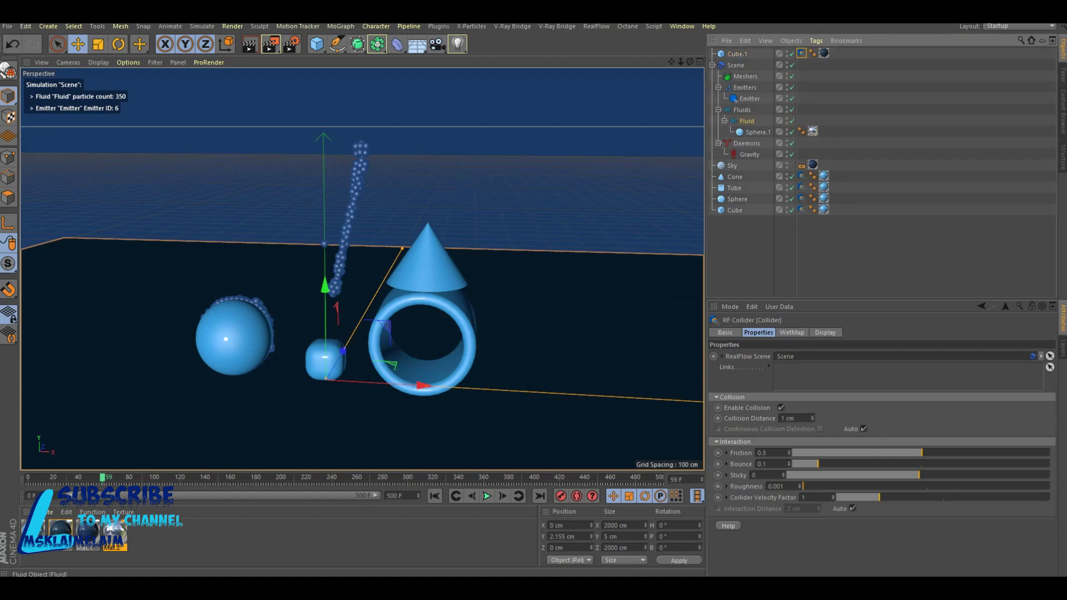
pyautogui.click(435, 496)
pyautogui.click(487, 496)
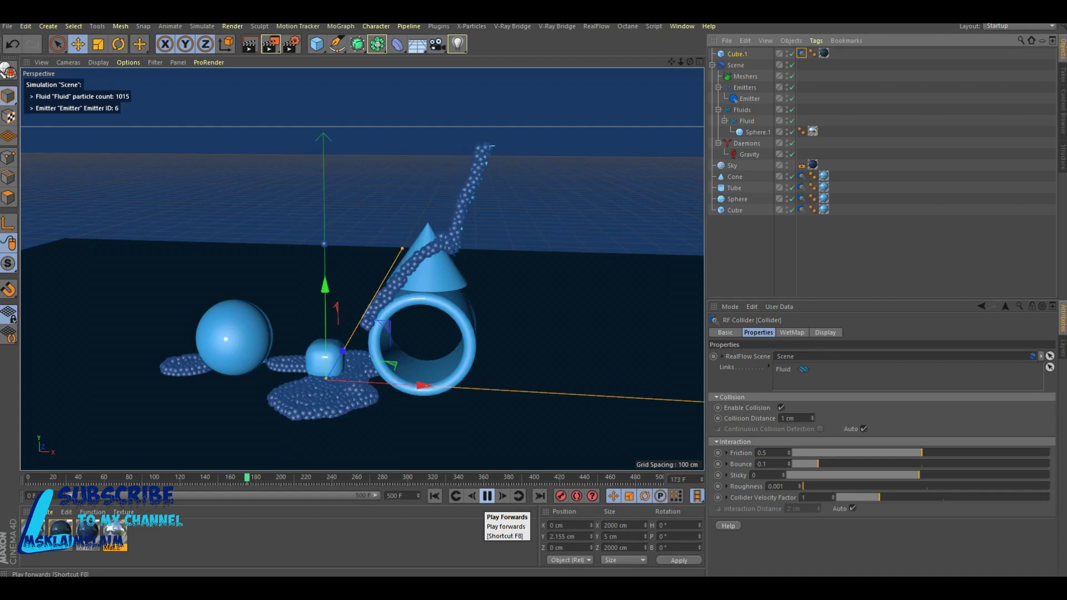
# - Zoom in, run the simulation from frame 179 to 351, and render a preview
pyautogui.click(487, 496)
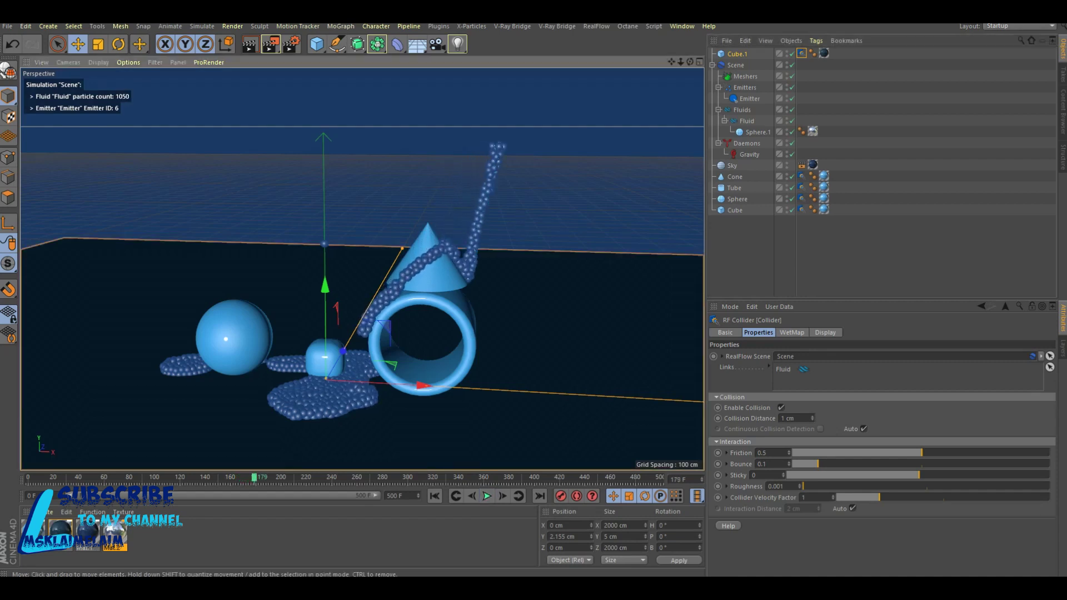
pyautogui.scroll(2, 300, 390)
pyautogui.scroll(2, 300, 397)
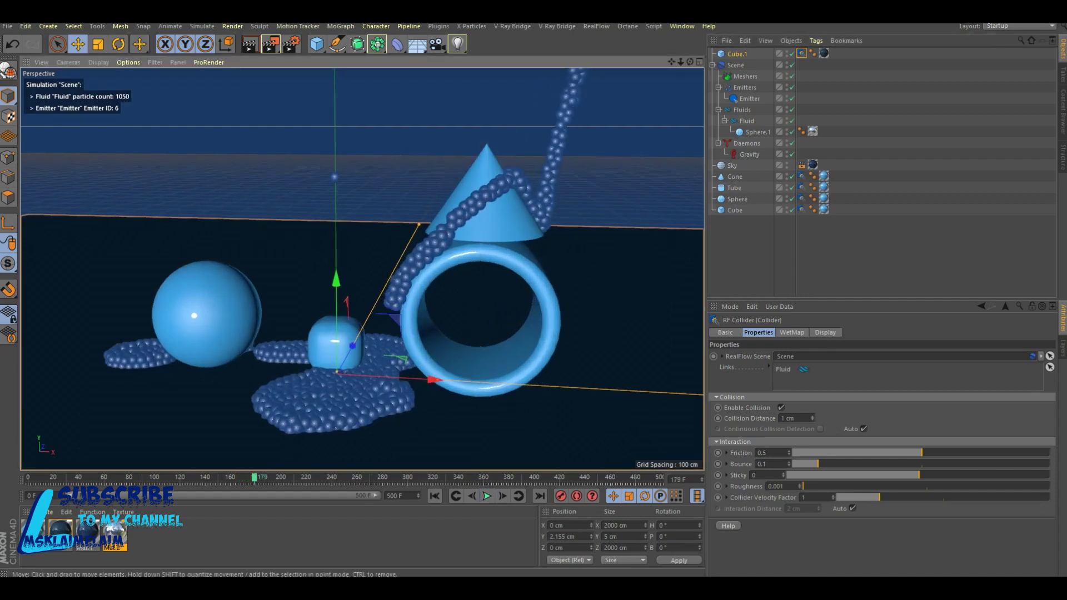
pyautogui.scroll(1, 300, 397)
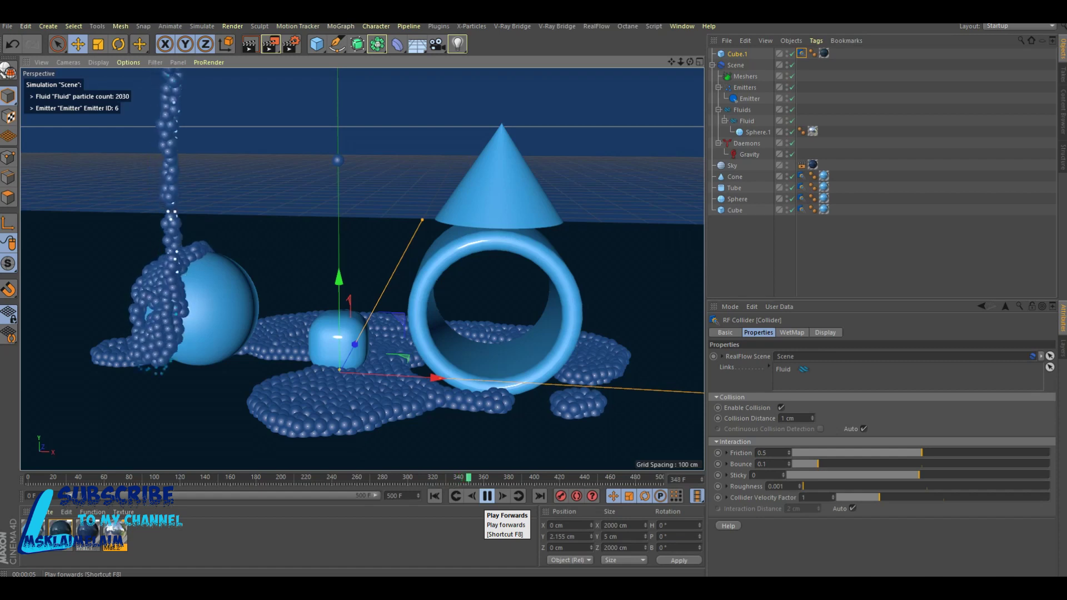
pyautogui.click(488, 496)
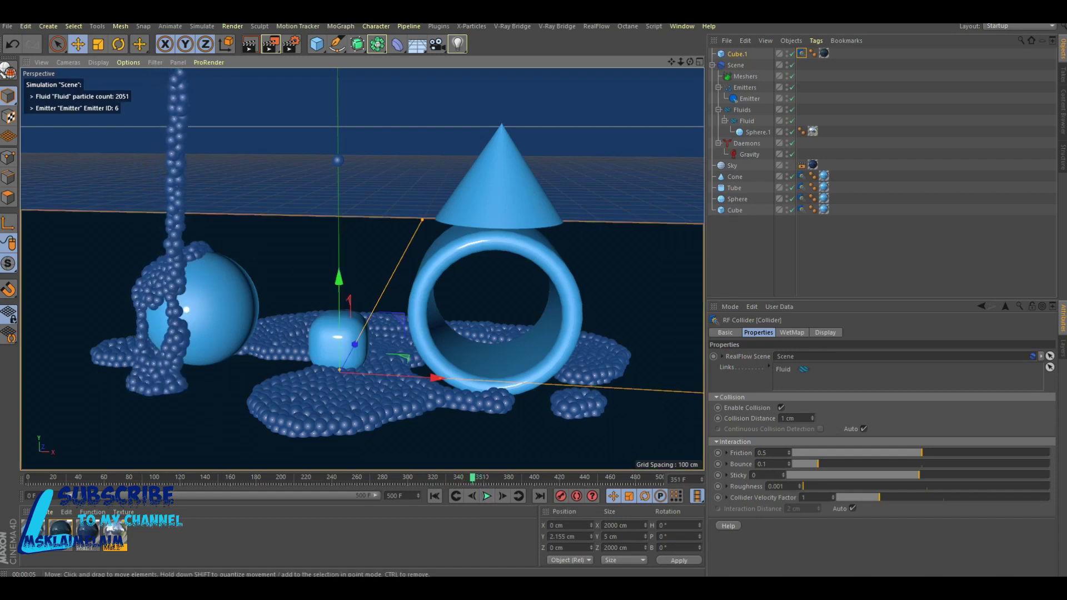
pyautogui.click(250, 44)
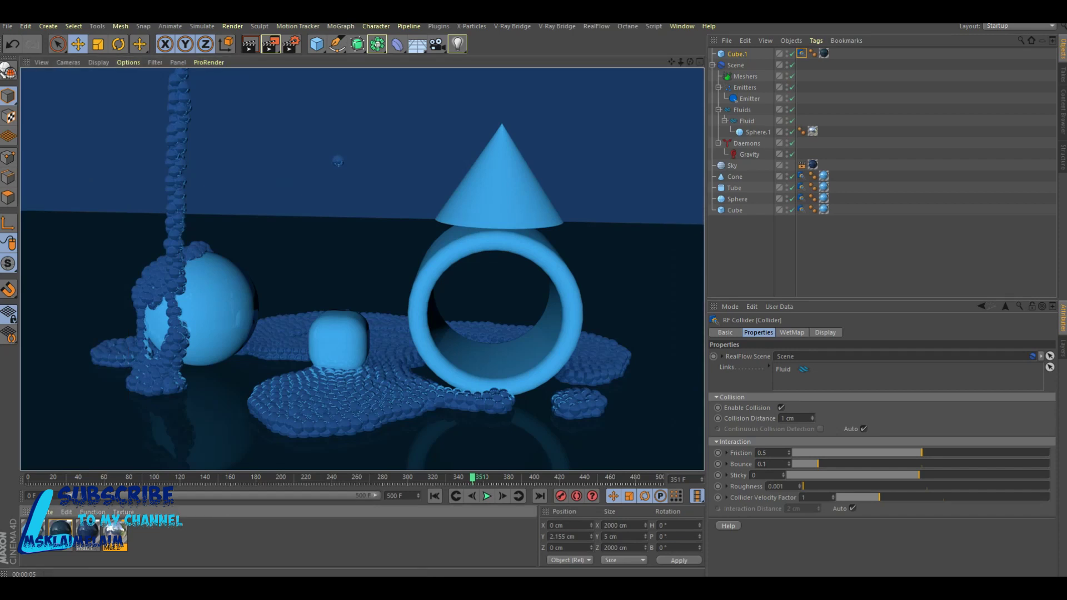
# - Move the Compositing tag from Sky onto Cube.1 and re-render the view
pyautogui.press('Escape')
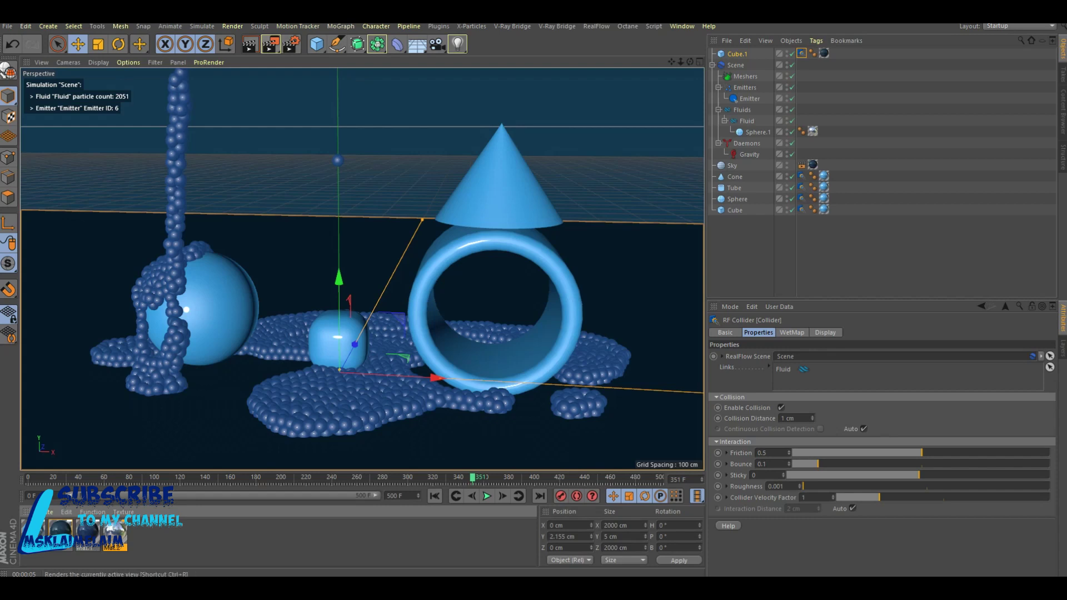
pyautogui.hotkey('ctrl', 'r')
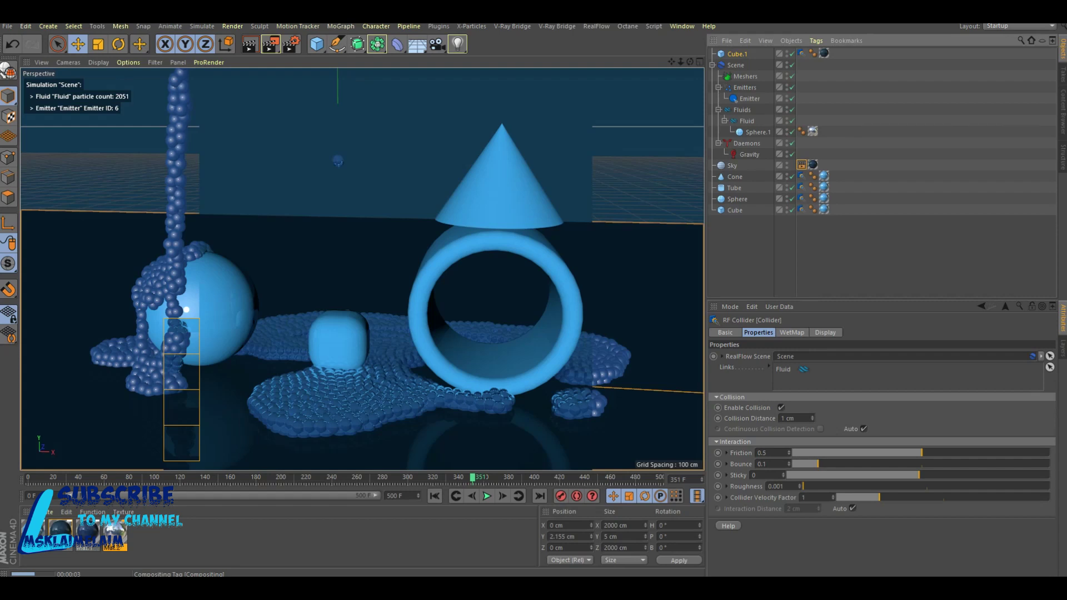
pyautogui.moveTo(802, 165); pyautogui.dragTo(801, 53)
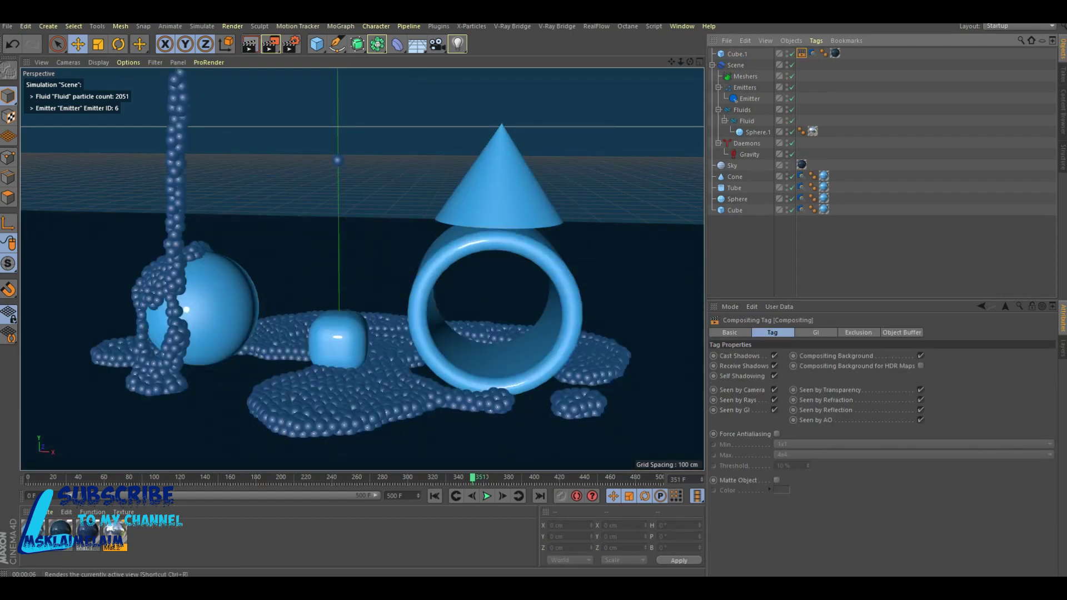
pyautogui.click(250, 44)
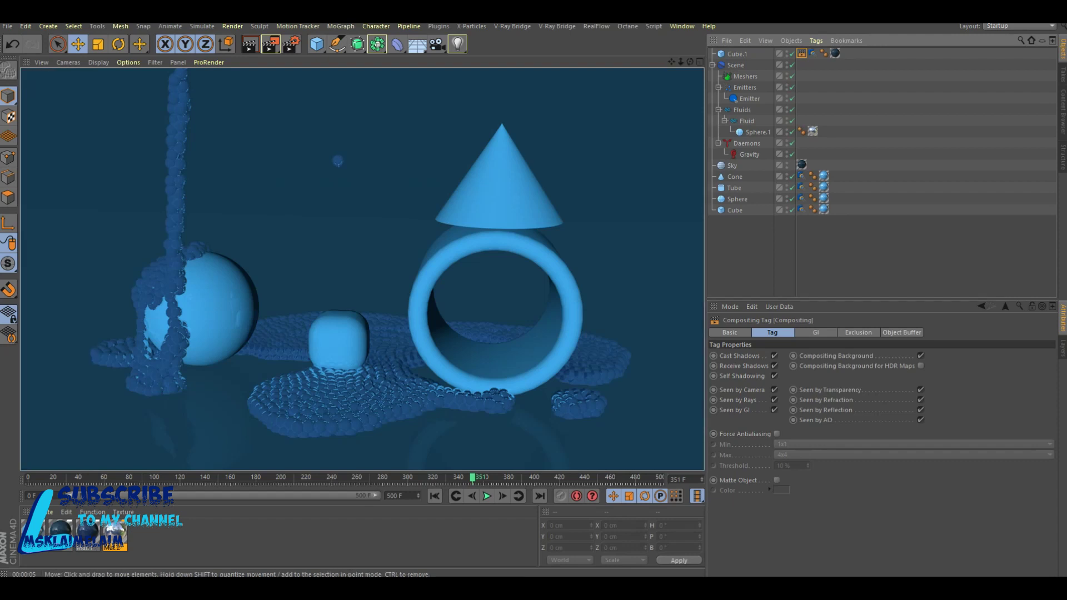
pyautogui.doubleClick(114, 533)
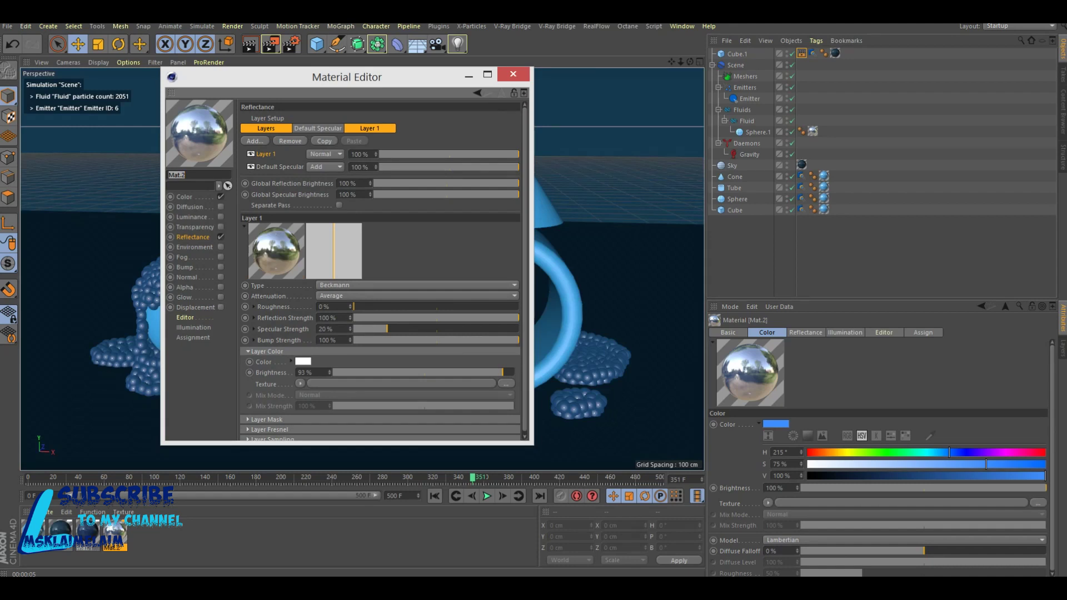
# - Enable Mat.2's Luminance in blue (H 209°, S 60%) and render the view
pyautogui.click(221, 217)
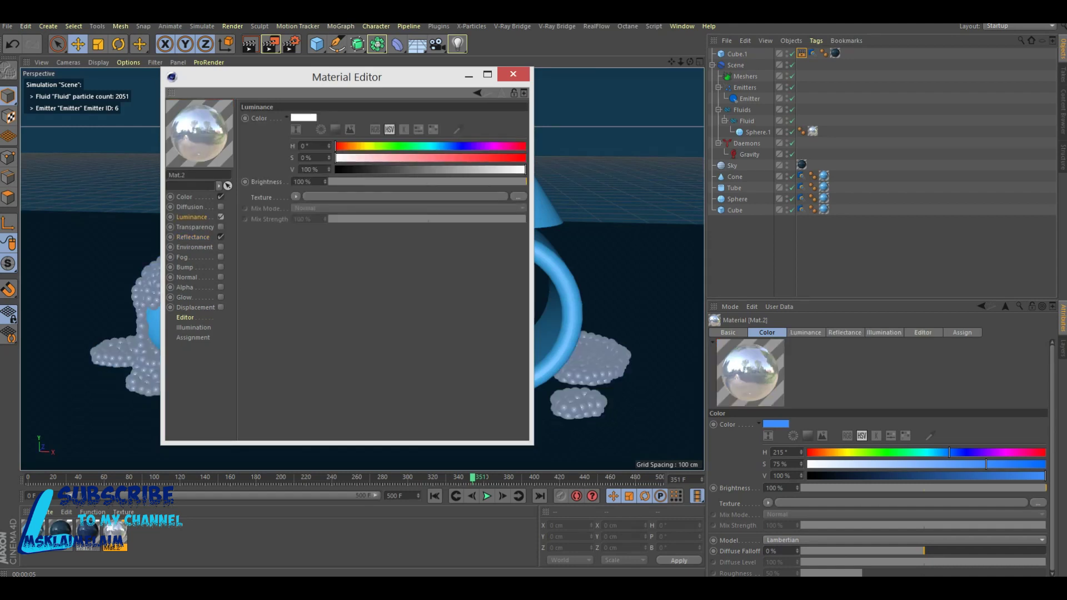
pyautogui.click(437, 146)
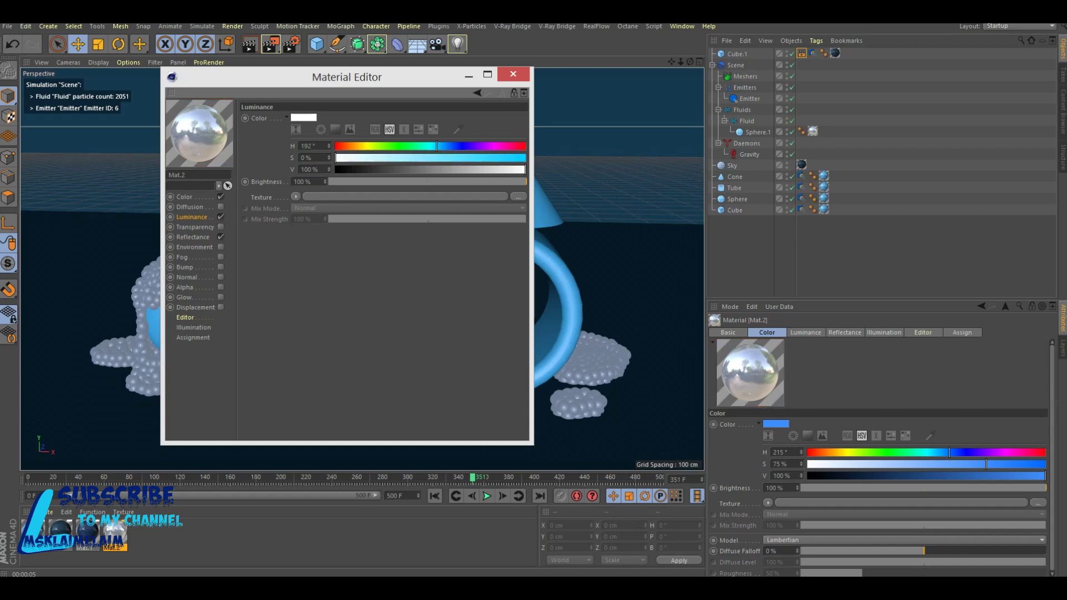
pyautogui.click(445, 145)
pyautogui.click(465, 157)
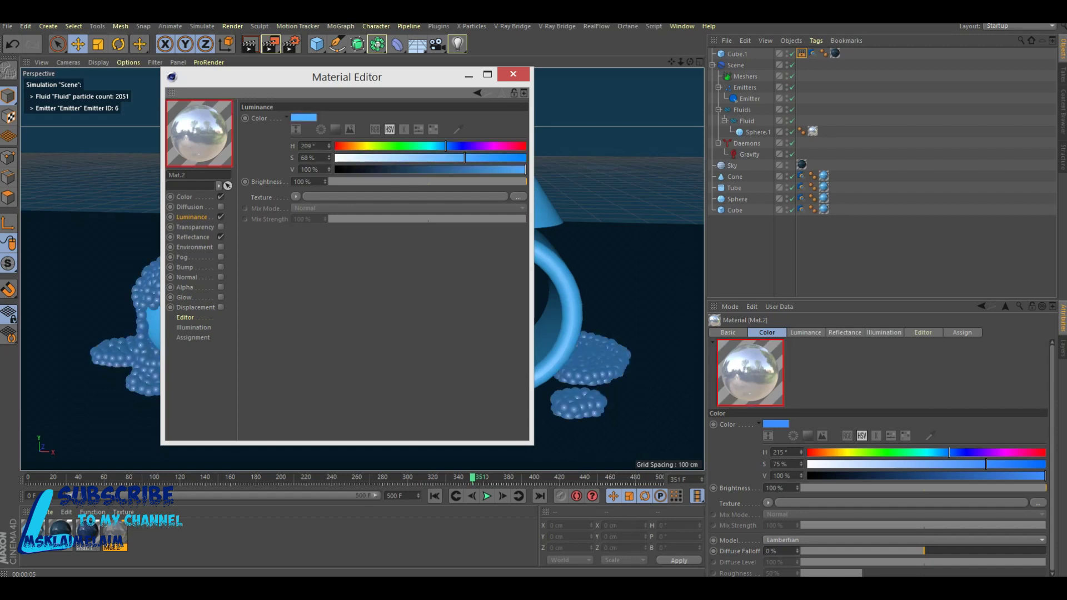
pyautogui.click(513, 73)
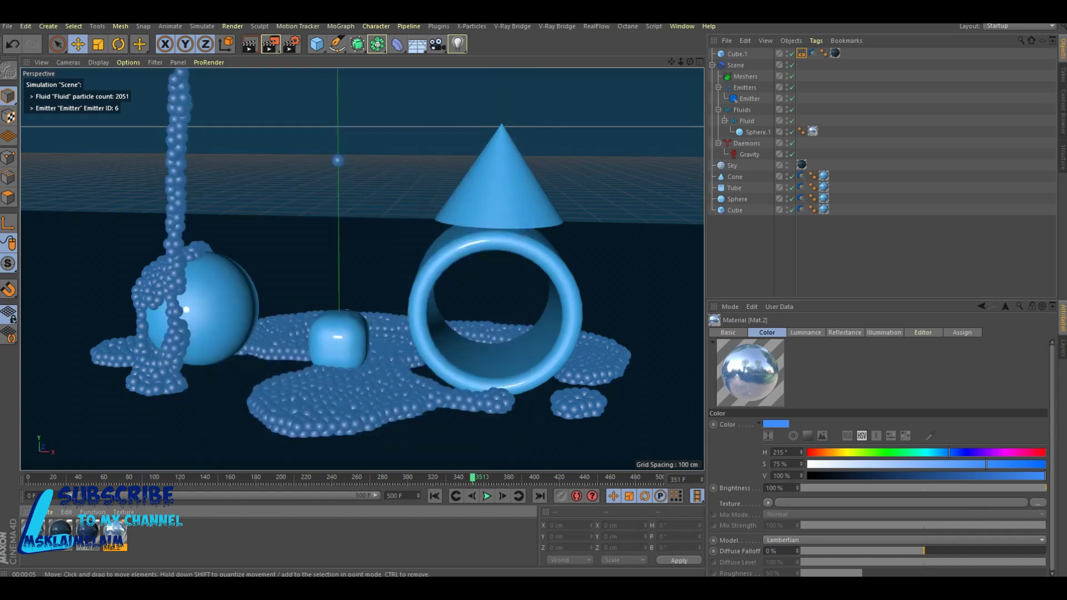
pyautogui.hotkey('ctrl', 'r')
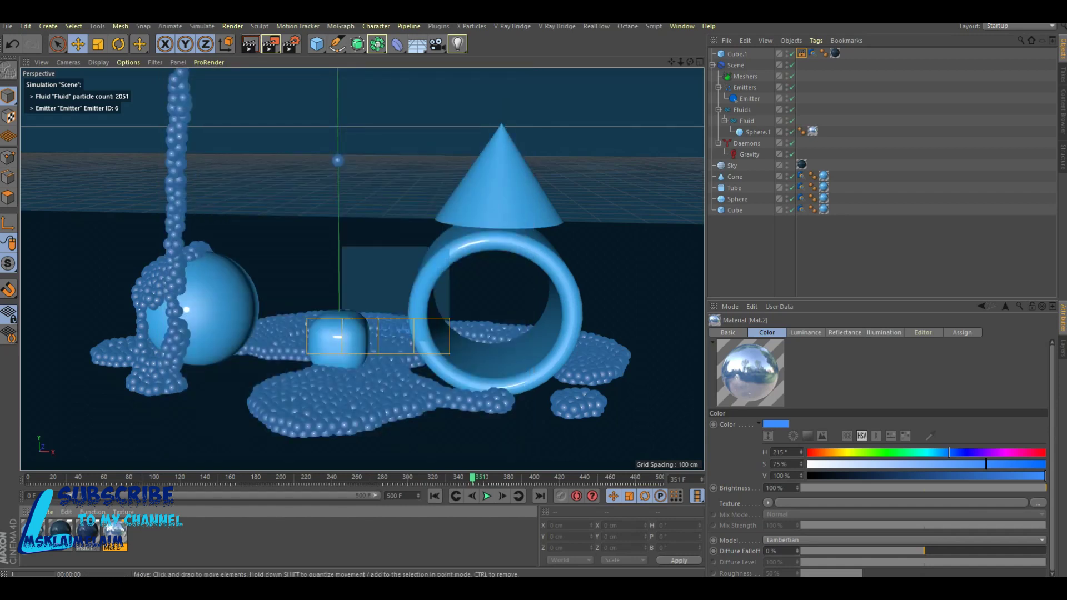